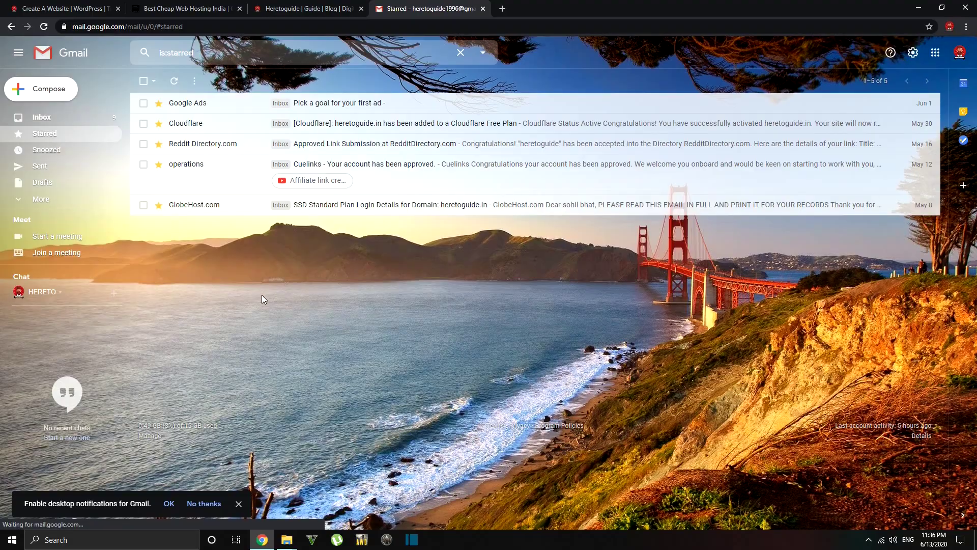
Open the starred GlobeHost.com email with the SSD Standard Plan login details and review its account, login and server information
{"action": "left_click", "coordinate": [212, 207]}
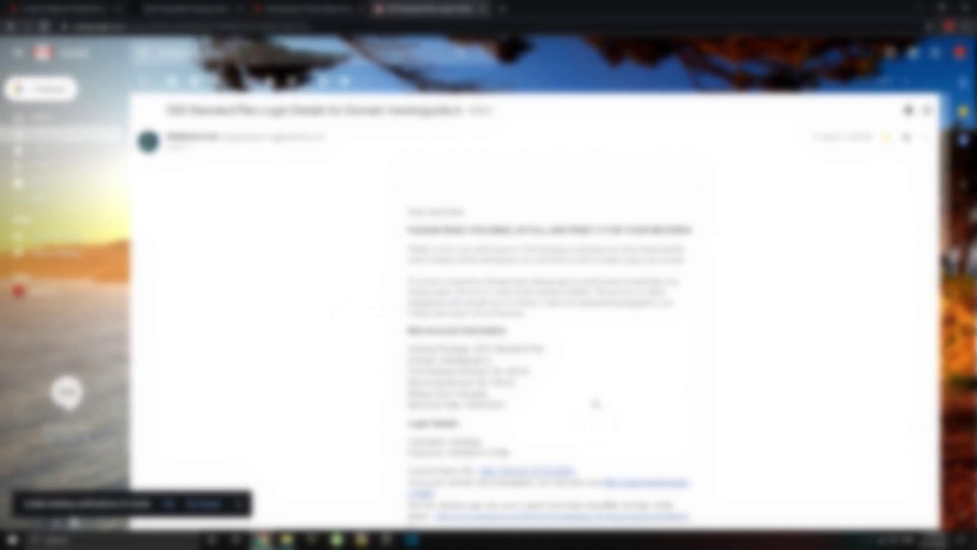
{"action": "scroll", "coordinate": [583, 386], "scroll_direction": "down", "scroll_amount": 2}
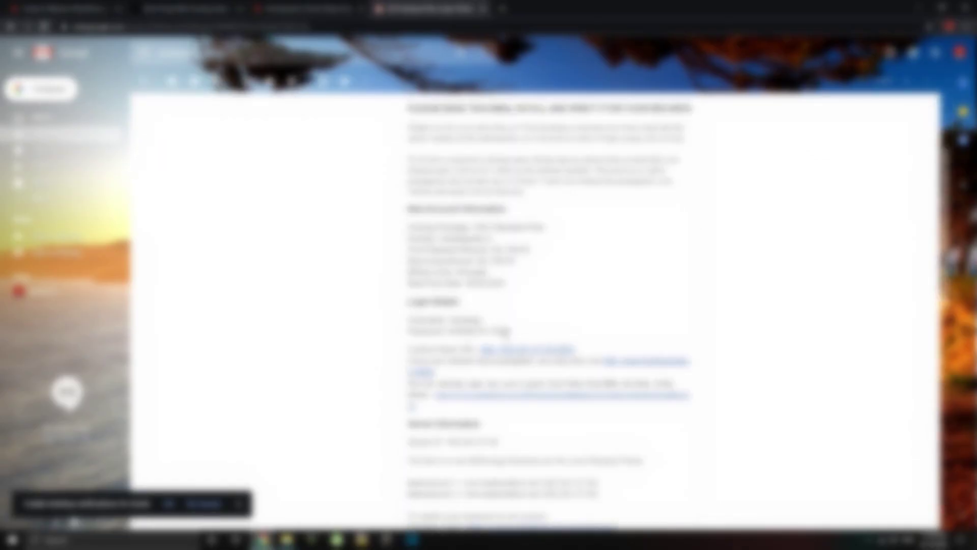
{"action": "scroll", "coordinate": [509, 422], "scroll_direction": "down", "scroll_amount": 2}
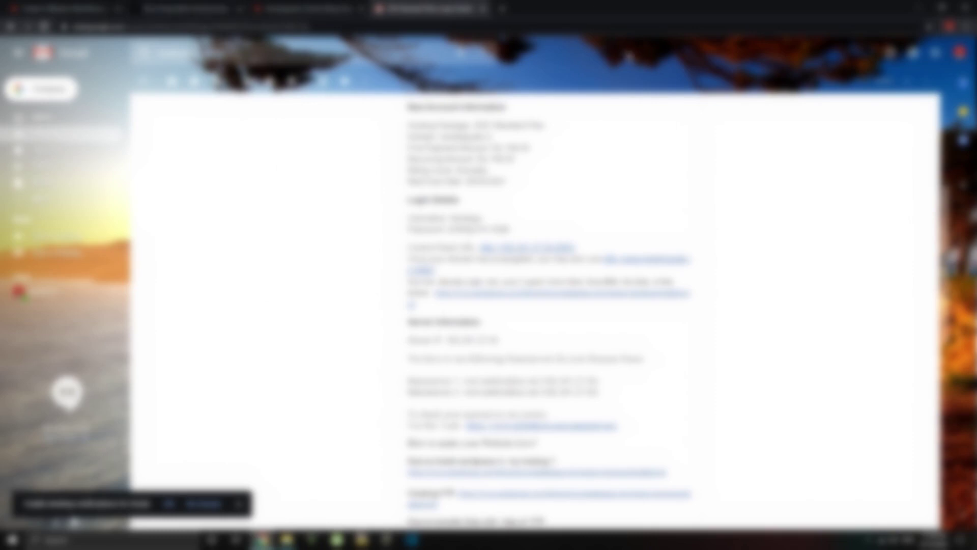
In the GlobeHost client area, open the nameserver settings of the heretoguide.in domain and check the Nameserver 1 and 2 entries
{"action": "left_click", "coordinate": [207, 10]}
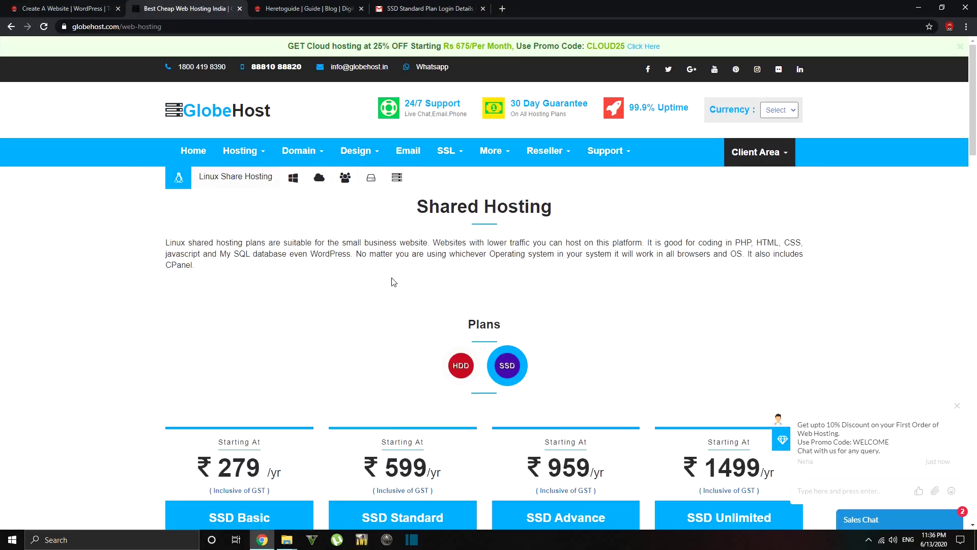
{"action": "mouse_move", "coordinate": [743, 151]}
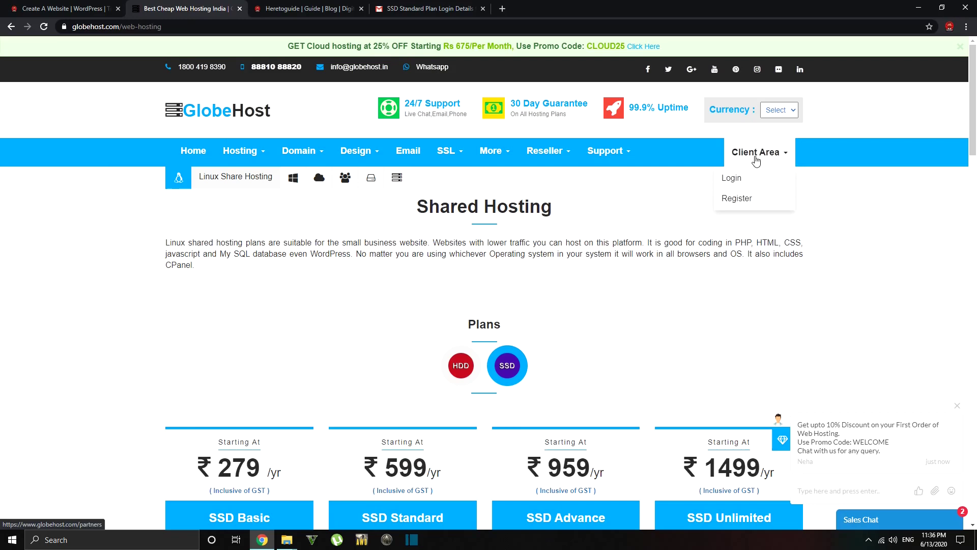
{"action": "left_click", "coordinate": [736, 183]}
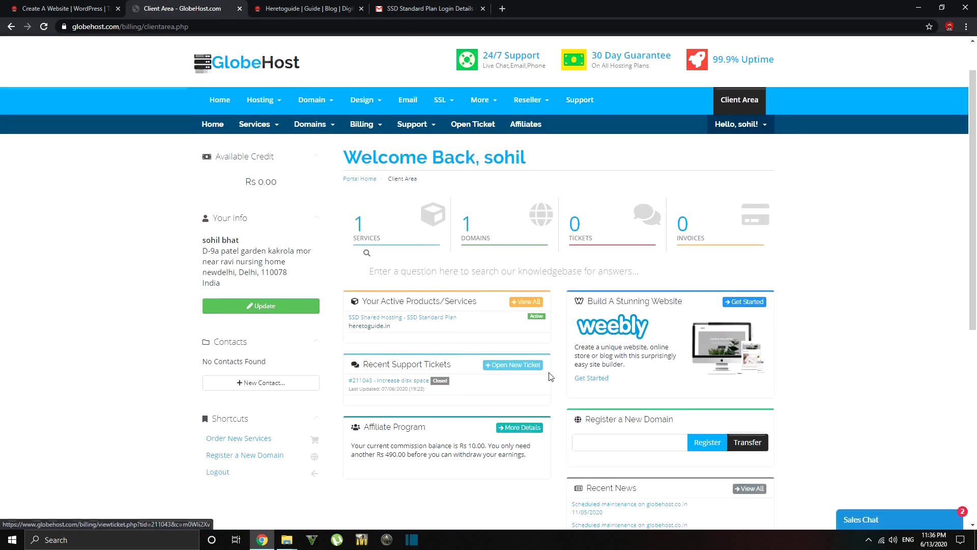
{"action": "left_click", "coordinate": [498, 233]}
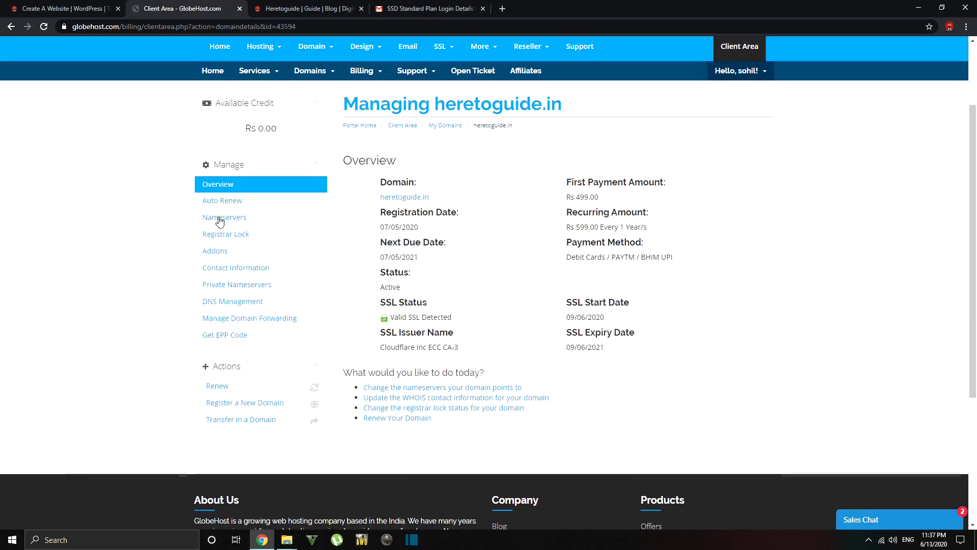
{"action": "left_click", "coordinate": [227, 218]}
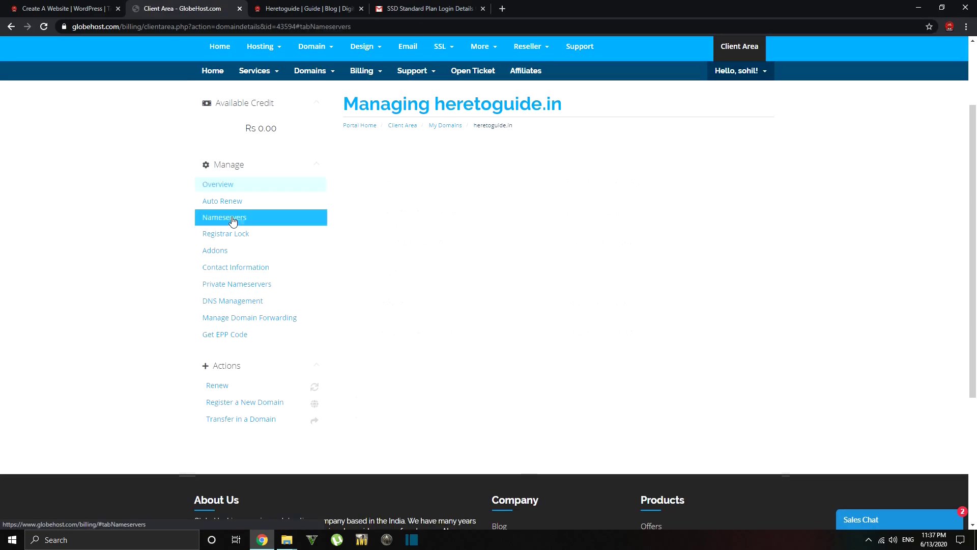
{"action": "left_click", "coordinate": [512, 238]}
{"action": "left_click", "coordinate": [515, 264]}
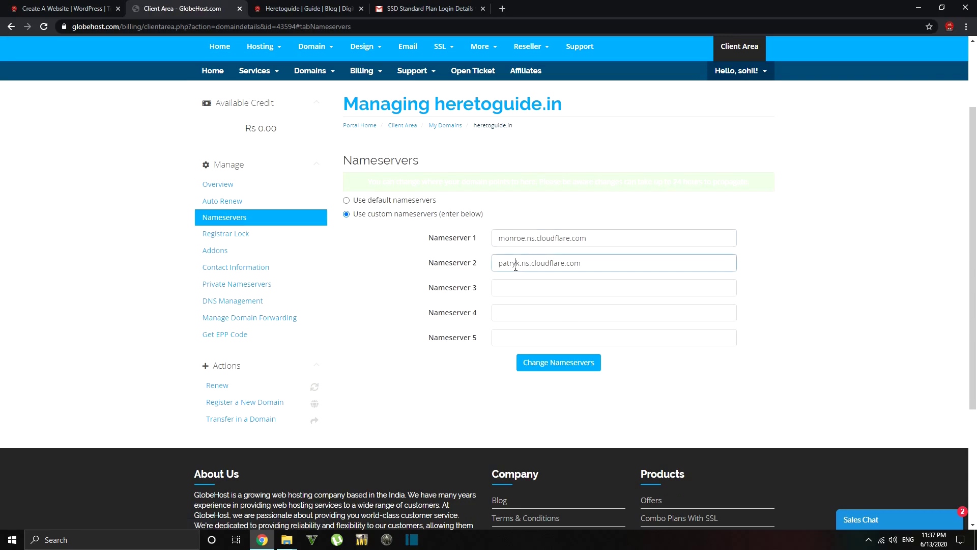
Locate the two nameserver addresses in the hosting email and return to the domain's nameserver settings
{"action": "left_click", "coordinate": [427, 8]}
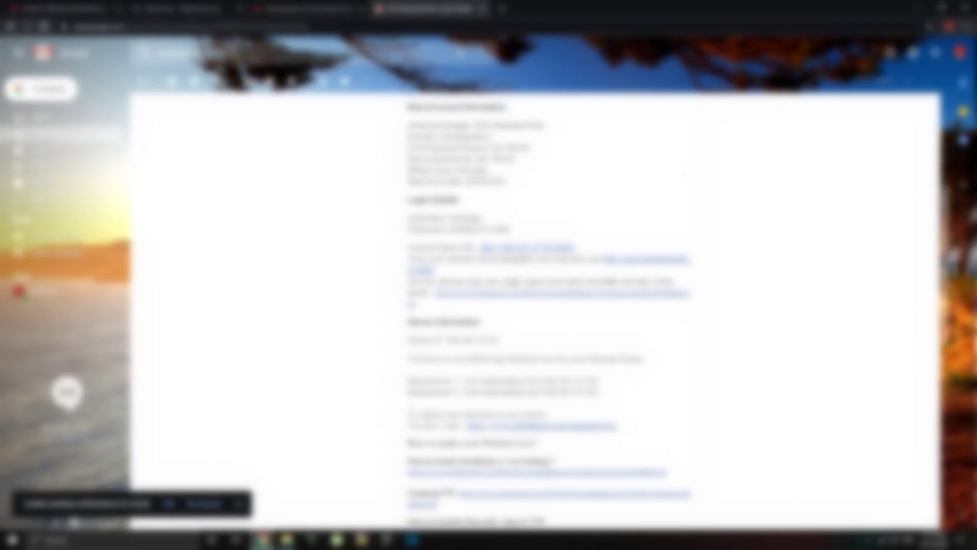
{"action": "double_click", "coordinate": [488, 382]}
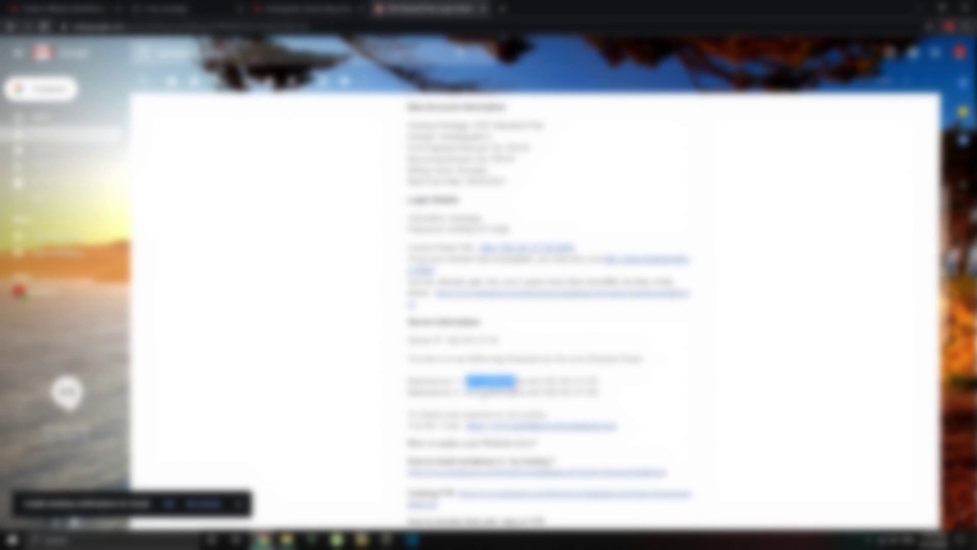
{"action": "left_click", "coordinate": [489, 389]}
{"action": "left_click", "coordinate": [182, 8]}
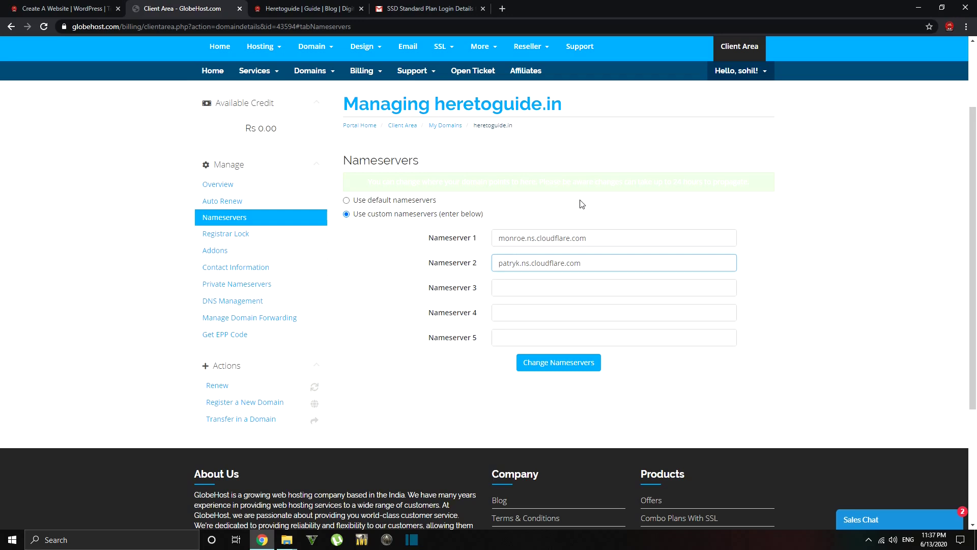
Open the cPanel login page through the control panel link in the hosting email, leaving no blank tab open
{"action": "left_click", "coordinate": [502, 8]}
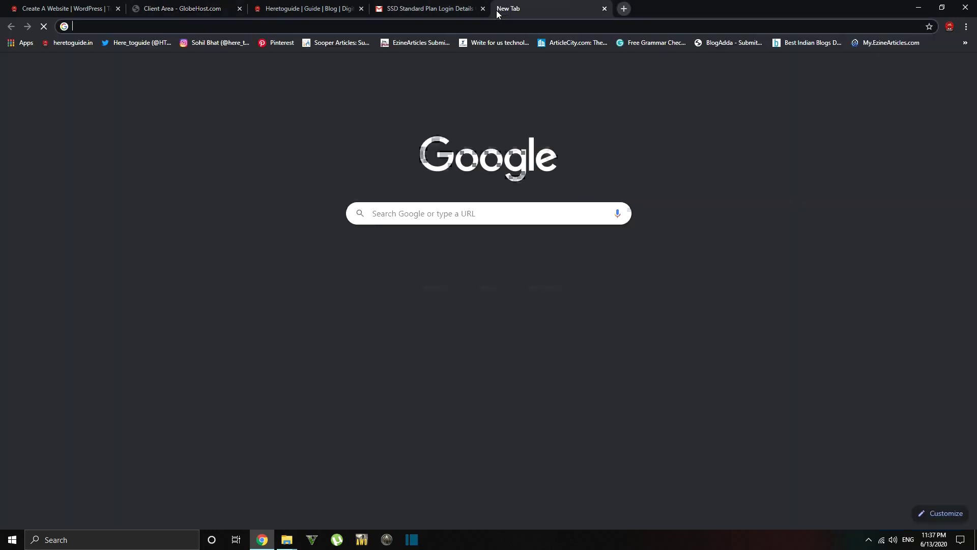
{"action": "left_click", "coordinate": [427, 9]}
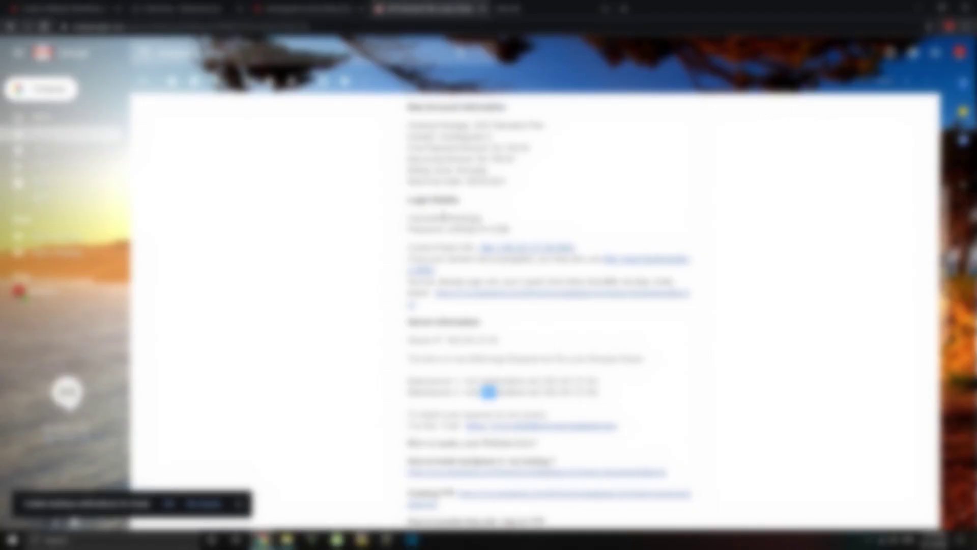
{"action": "left_click", "coordinate": [517, 251]}
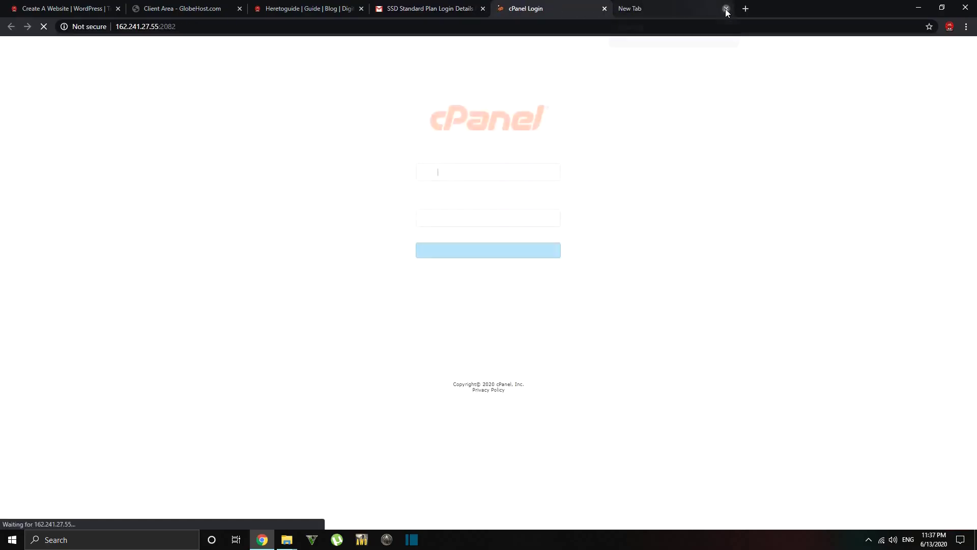
{"action": "left_click", "coordinate": [726, 8]}
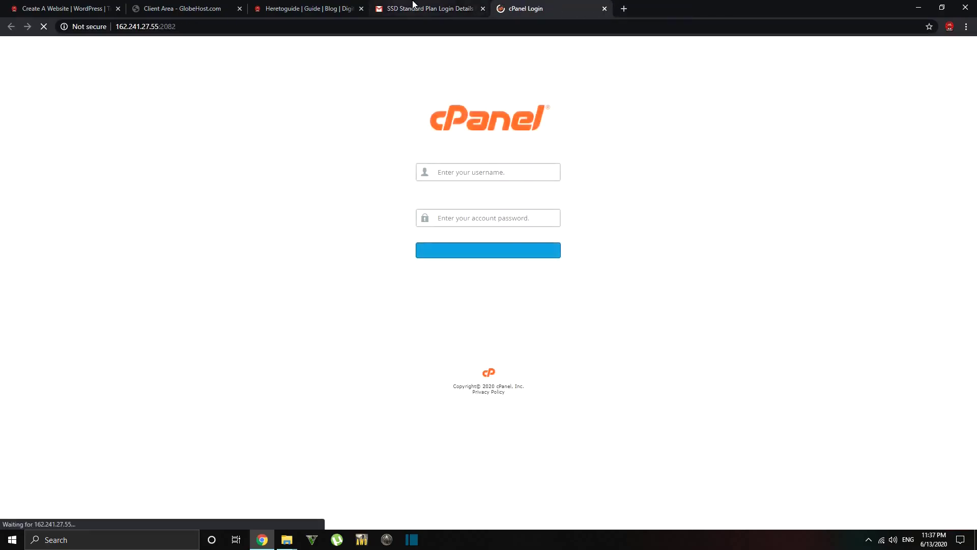
Copy the account password from the hosting email and paste it into the cPanel login's password field
{"action": "left_click", "coordinate": [413, 4]}
{"action": "left_click_drag", "start_coordinate": [482, 220], "coordinate": [449, 228]}
{"action": "right_click", "coordinate": [450, 230]}
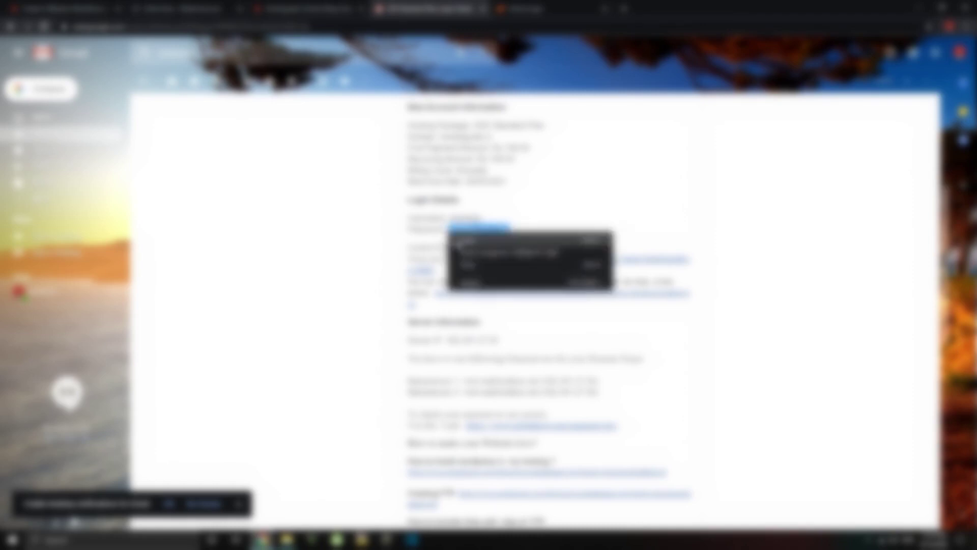
{"action": "left_click", "coordinate": [465, 241]}
{"action": "left_click", "coordinate": [524, 9]}
{"action": "right_click", "coordinate": [468, 221]}
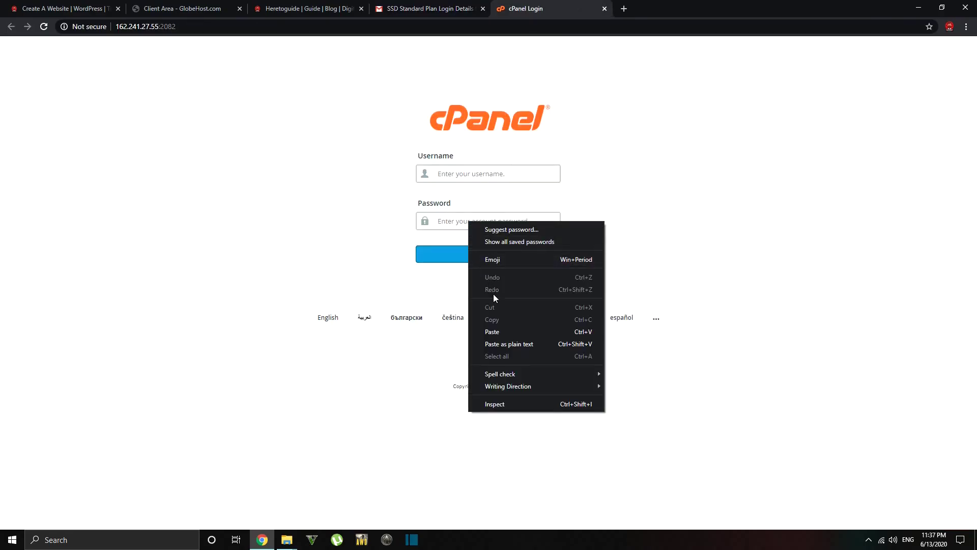
{"action": "left_click", "coordinate": [494, 331]}
Fill in the cPanel username from the saved suggestion and log in
{"action": "left_click", "coordinate": [458, 172]}
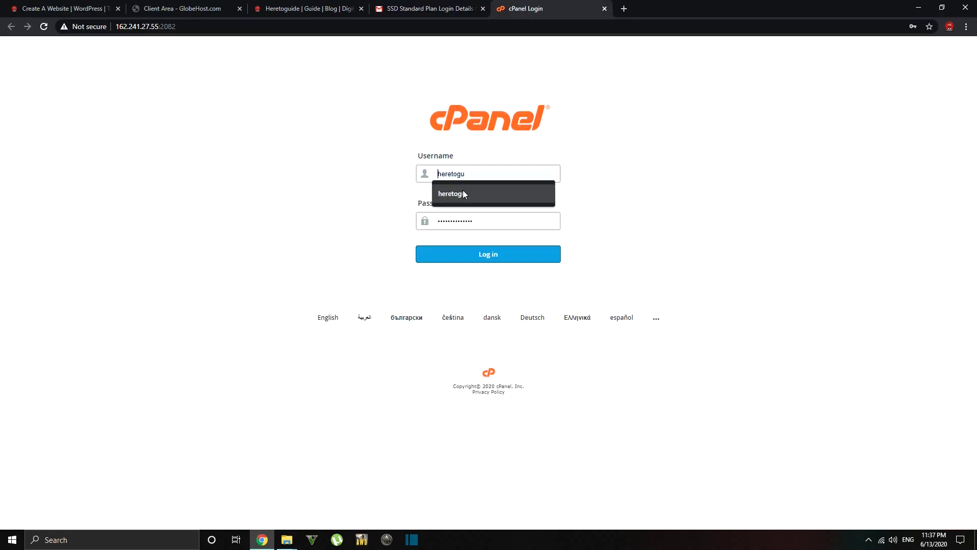
{"action": "left_click", "coordinate": [456, 194]}
{"action": "left_click", "coordinate": [480, 258]}
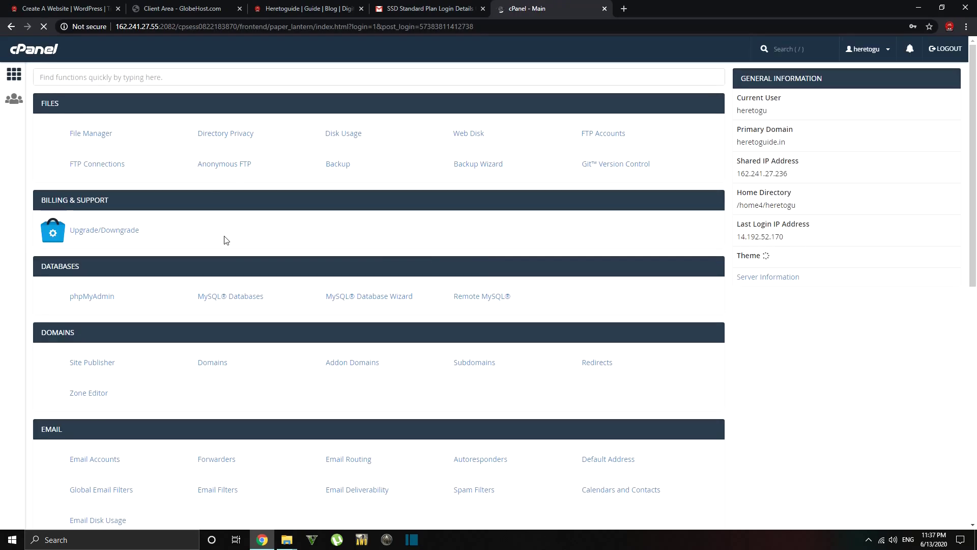
Open WordPress in cPanel's Softaculous Apps Installer and bring up its installation form
{"action": "scroll", "coordinate": [127, 240], "scroll_direction": "down", "scroll_amount": 13}
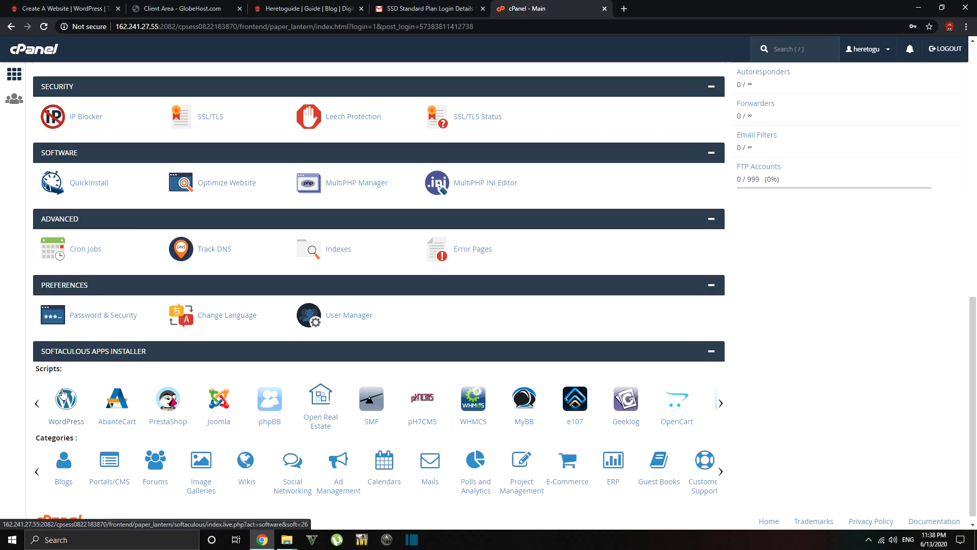
{"action": "left_click", "coordinate": [77, 403]}
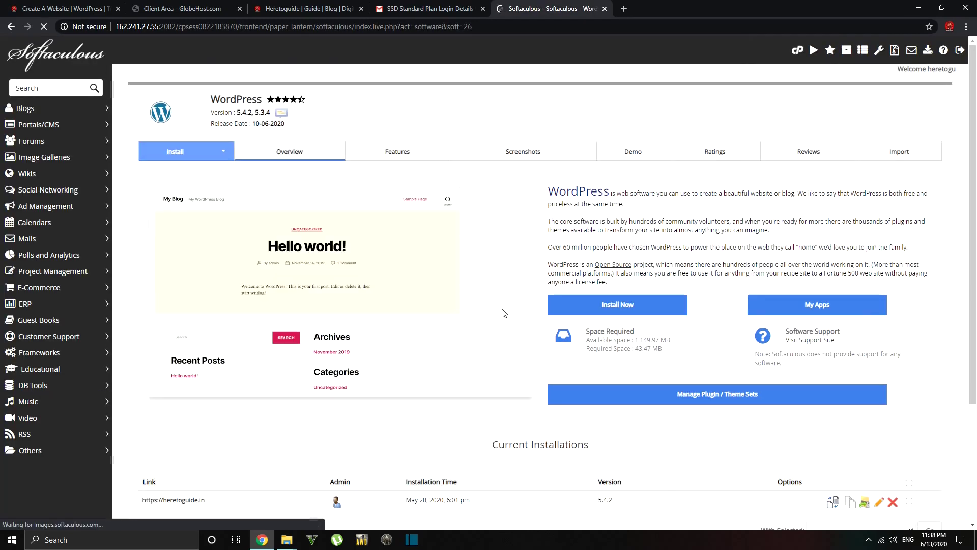
{"action": "left_click", "coordinate": [616, 310]}
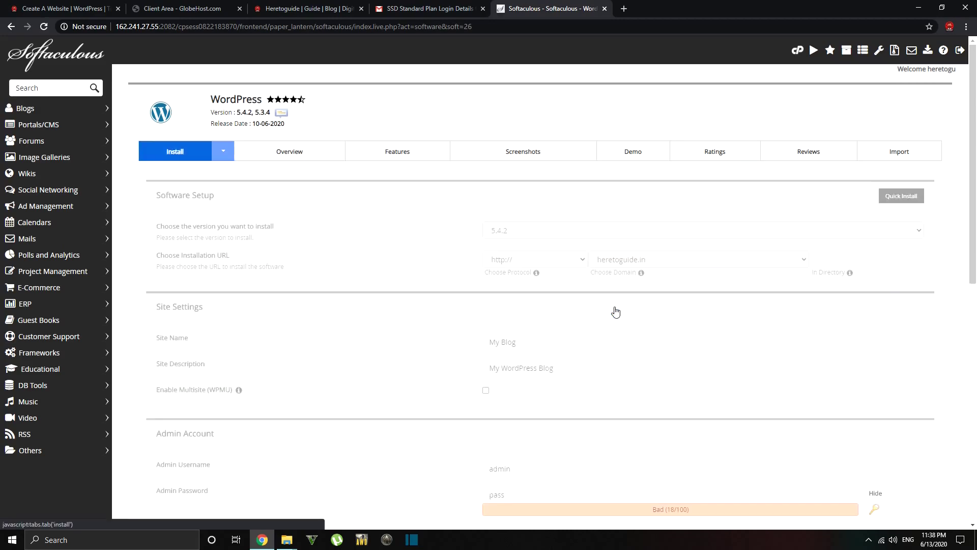
Review the WordPress installation form: version, installation URL, site settings, admin account, language, plugins and theme selection
{"action": "scroll", "coordinate": [613, 312], "scroll_direction": "down", "scroll_amount": 2}
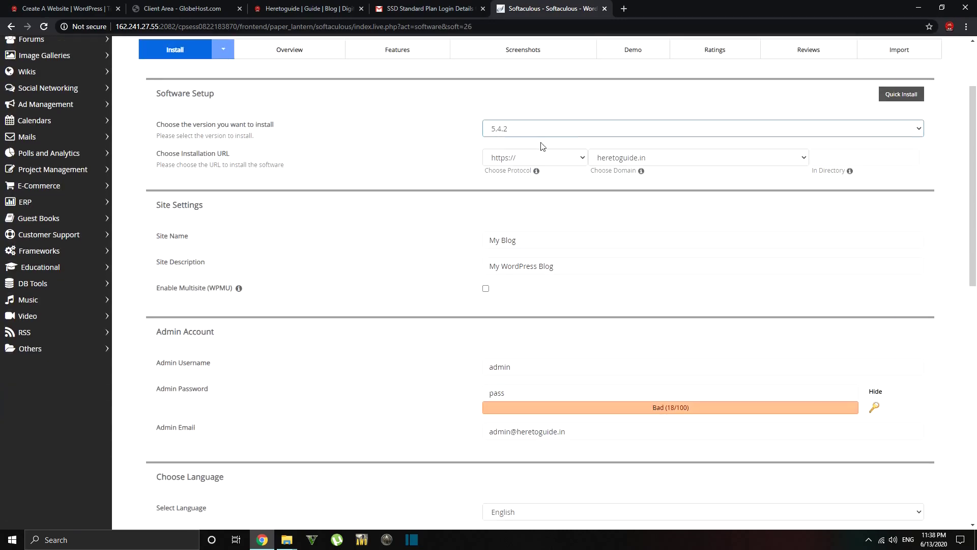
{"action": "left_click", "coordinate": [631, 159]}
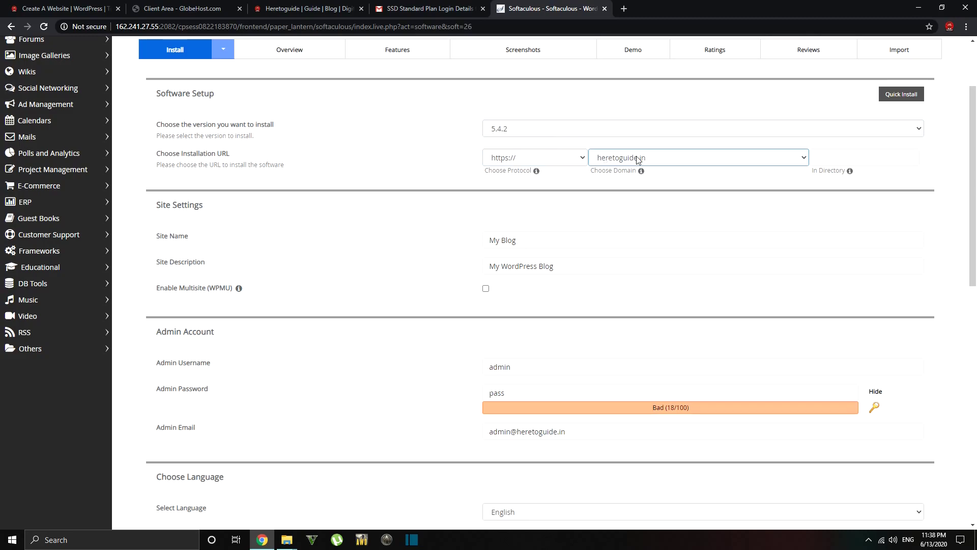
{"action": "left_click", "coordinate": [206, 167]}
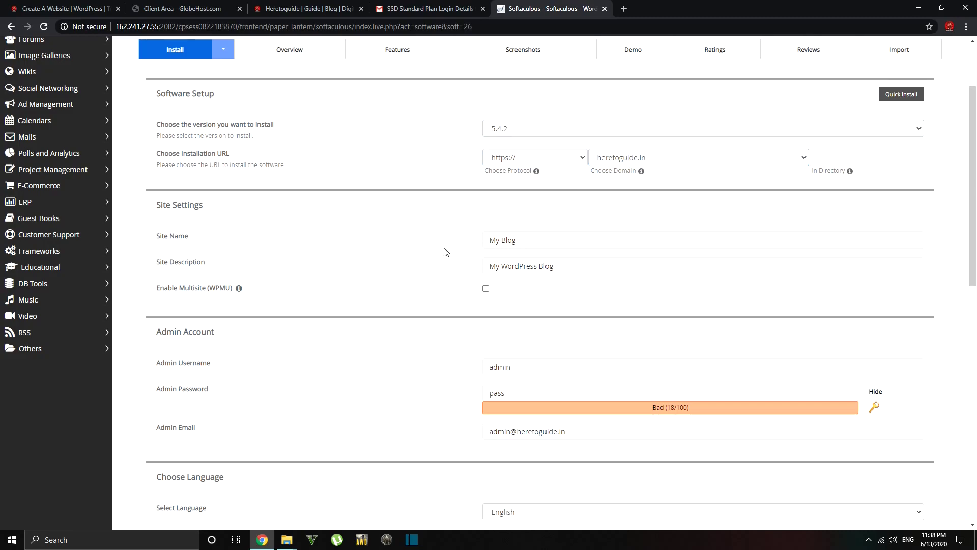
{"action": "scroll", "coordinate": [446, 251], "scroll_direction": "down", "scroll_amount": 1}
{"action": "left_click", "coordinate": [529, 190]}
{"action": "key", "text": "ctrl+a"}
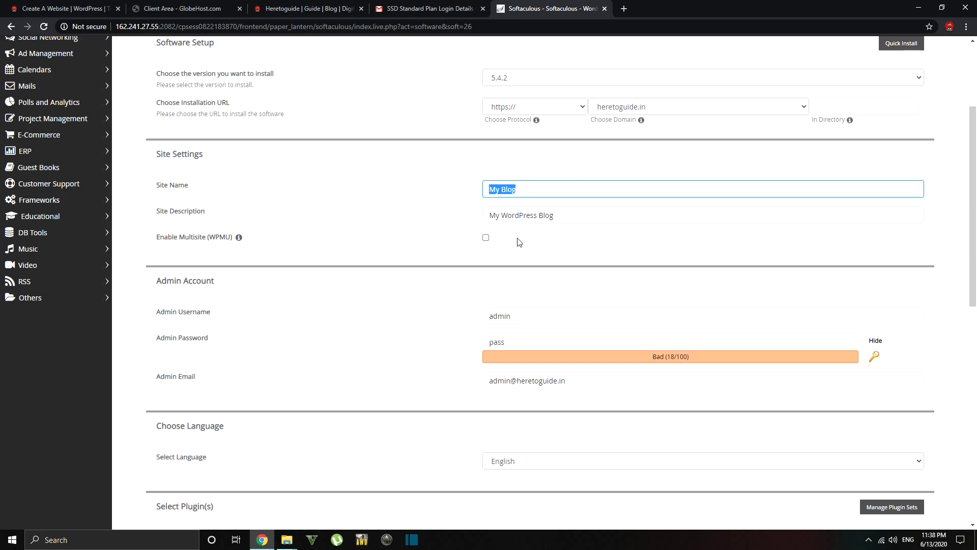
{"action": "scroll", "coordinate": [457, 273], "scroll_direction": "down", "scroll_amount": 2}
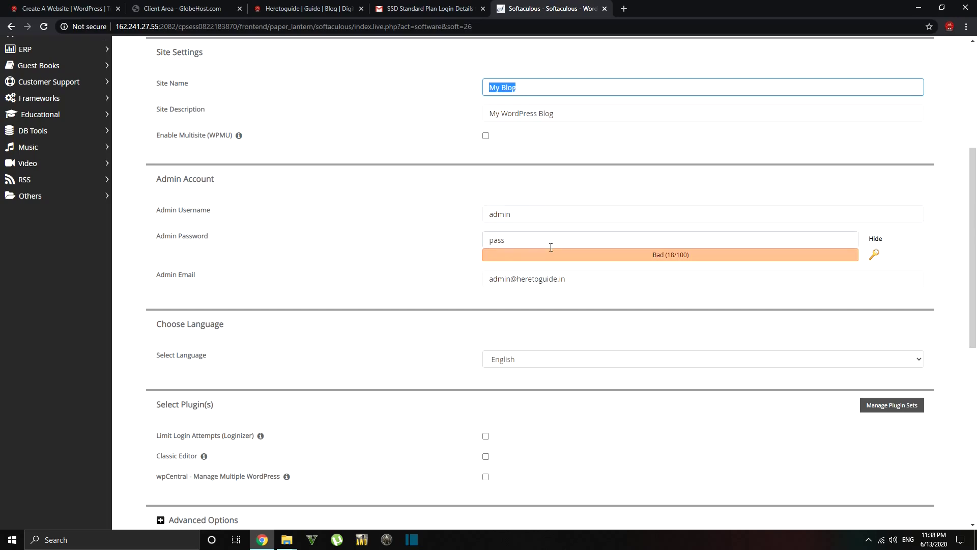
{"action": "scroll", "coordinate": [543, 280], "scroll_direction": "down", "scroll_amount": 8}
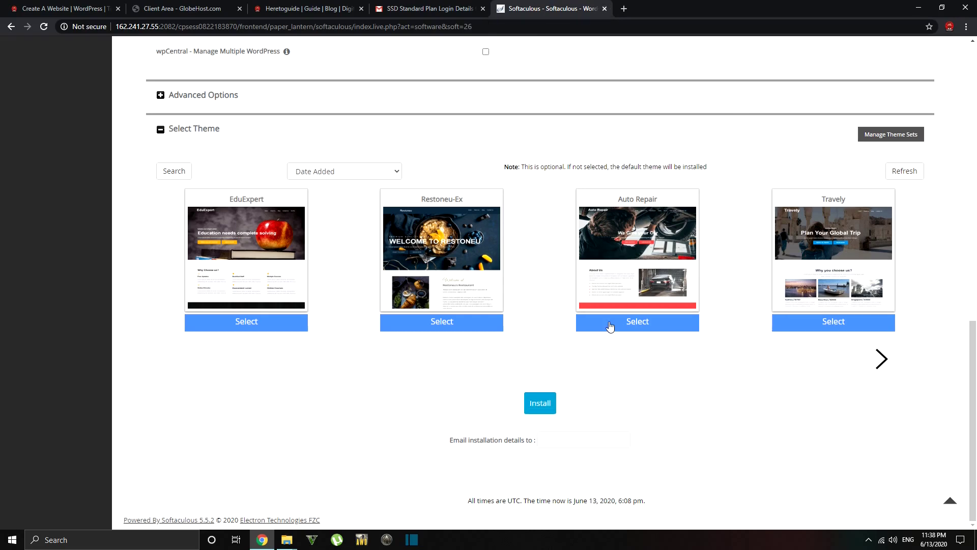
{"action": "scroll", "coordinate": [603, 47], "scroll_direction": "up", "scroll_amount": 2}
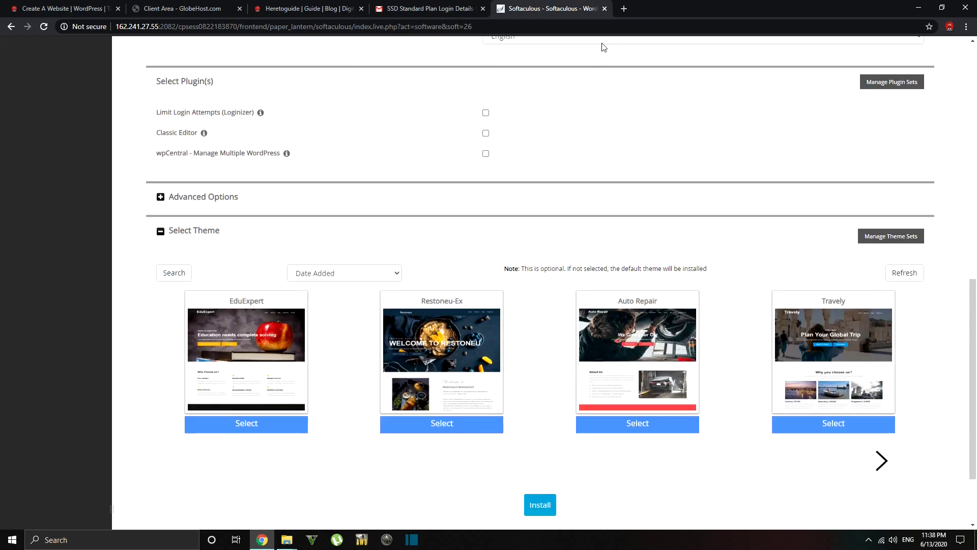
Open a new browser tab and close the Softaculous and hosting email tabs
{"action": "left_click", "coordinate": [624, 8]}
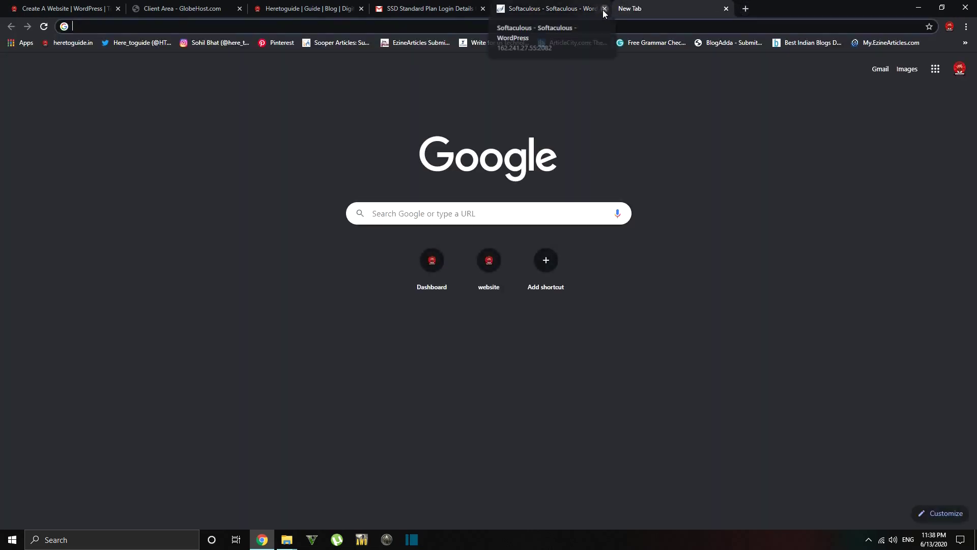
{"action": "left_click", "coordinate": [605, 8]}
{"action": "left_click", "coordinate": [483, 9]}
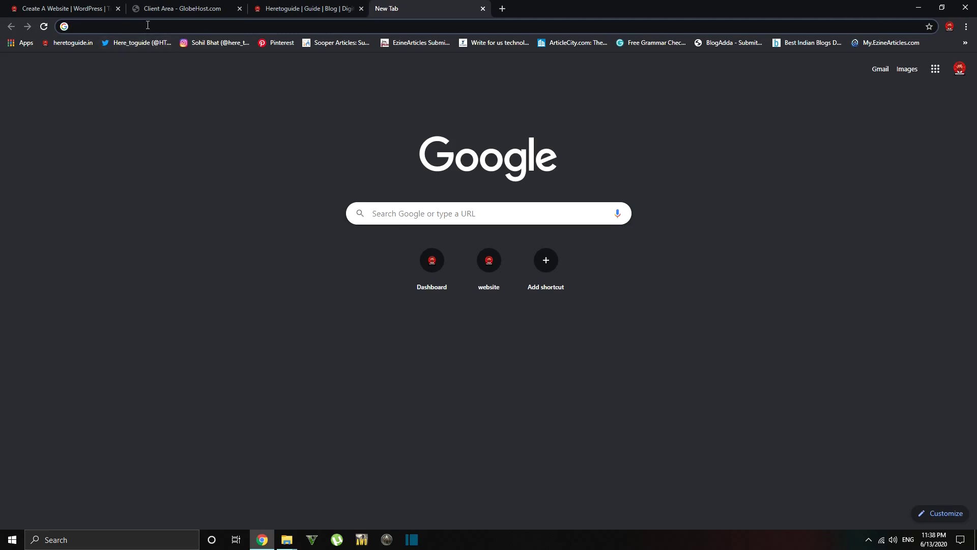
{"action": "left_click", "coordinate": [148, 25]}
{"action": "type", "text": "ww"}
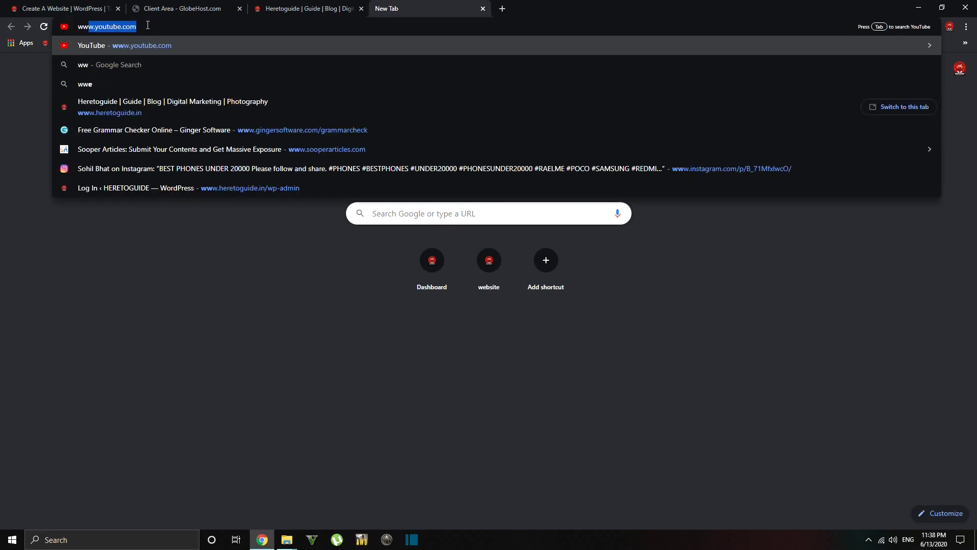
{"action": "key", "text": "BackSpace"}
{"action": "key", "text": "BackSpace"}
{"action": "key", "text": "BackSpace"}
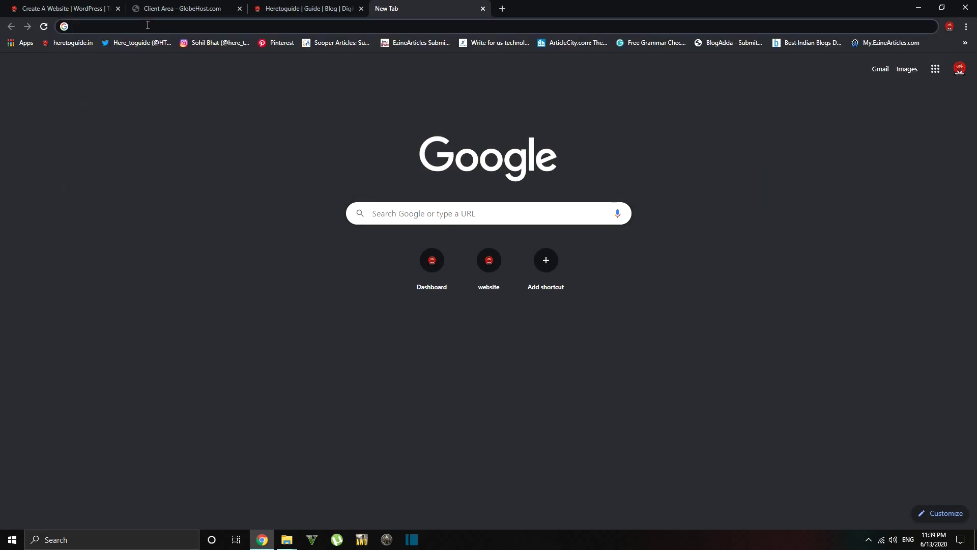
Go to heretoguide.in/wp-admin to bring up the site's WordPress admin dashboard
{"action": "type", "text": "h"}
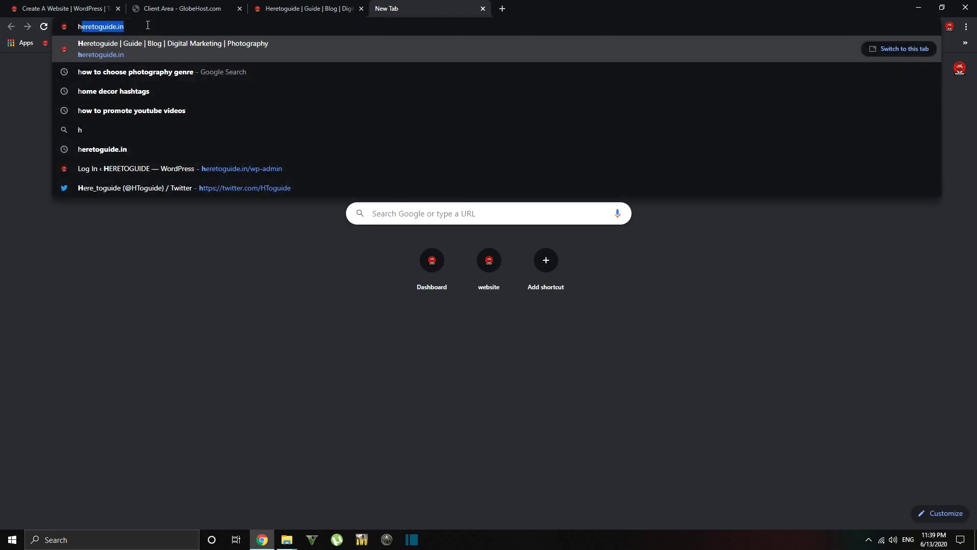
{"action": "key", "text": "Right"}
{"action": "type", "text": "/"}
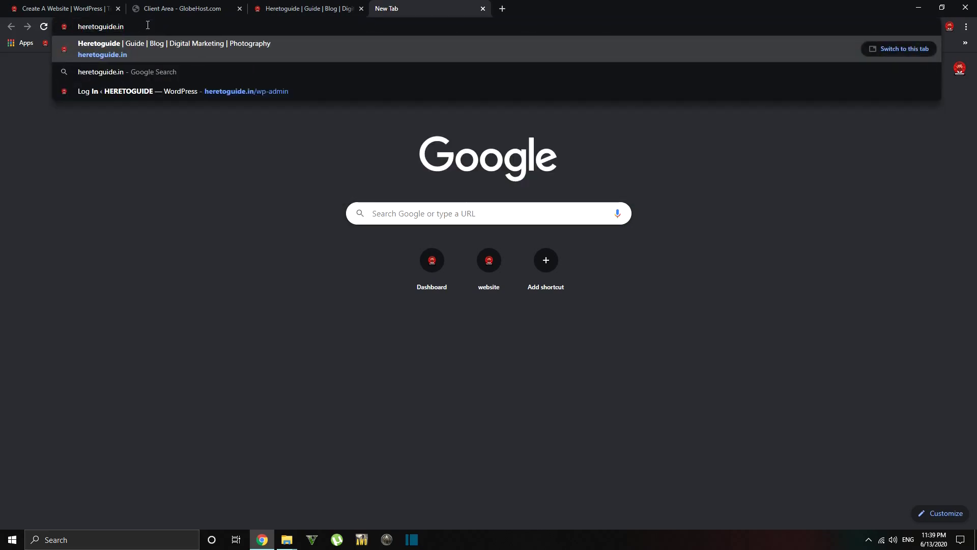
{"action": "type", "text": "wp-"}
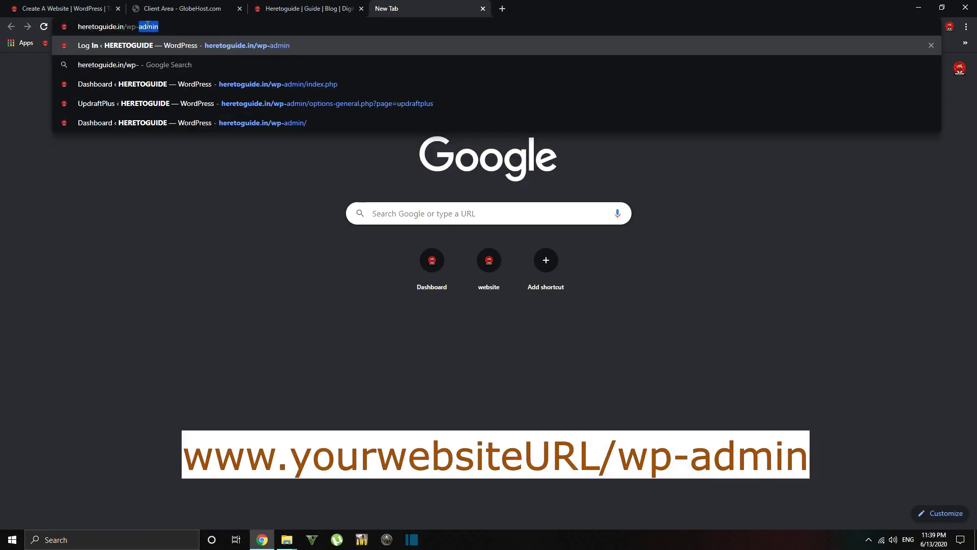
{"action": "type", "text": "admin"}
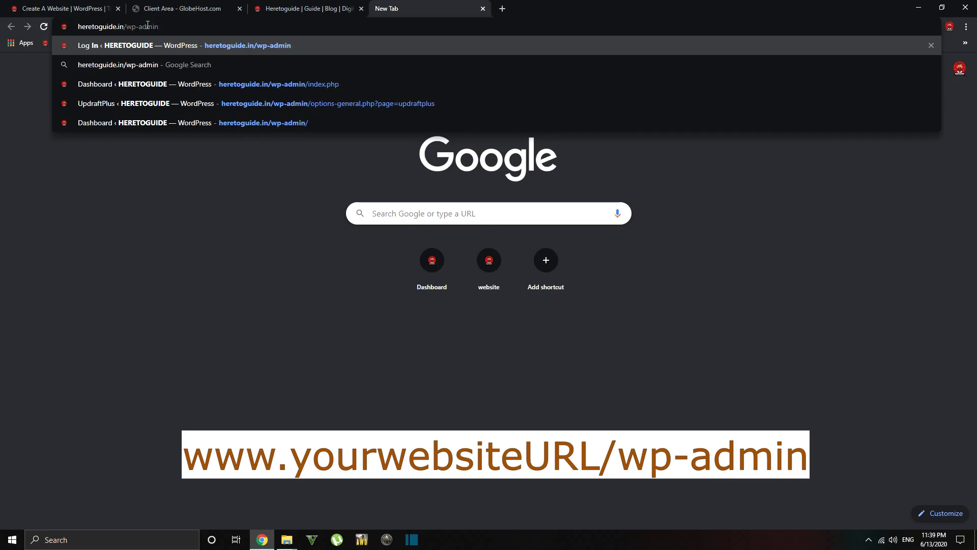
{"action": "left_click", "coordinate": [190, 46]}
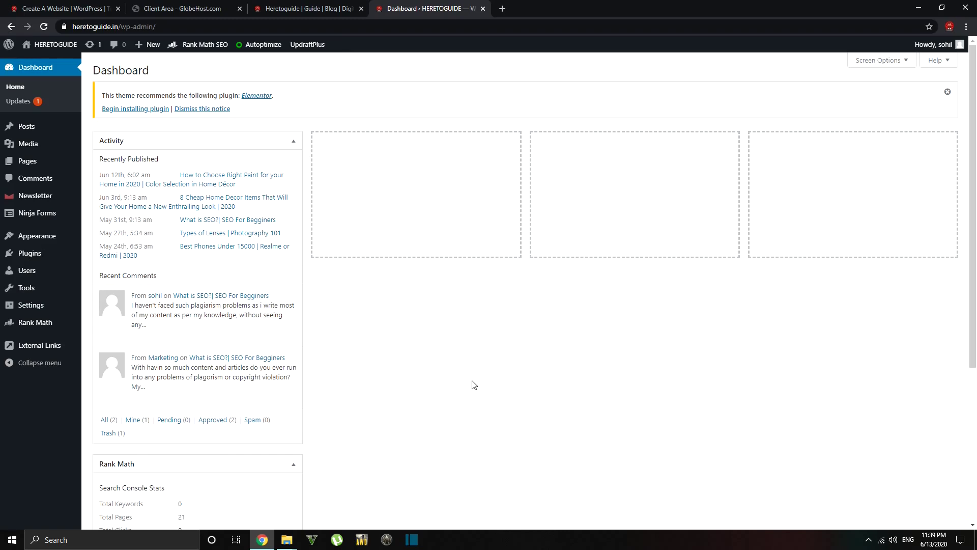
Open the WordPress themes management page and close the GlobeHost client area tab
{"action": "mouse_move", "coordinate": [60, 236]}
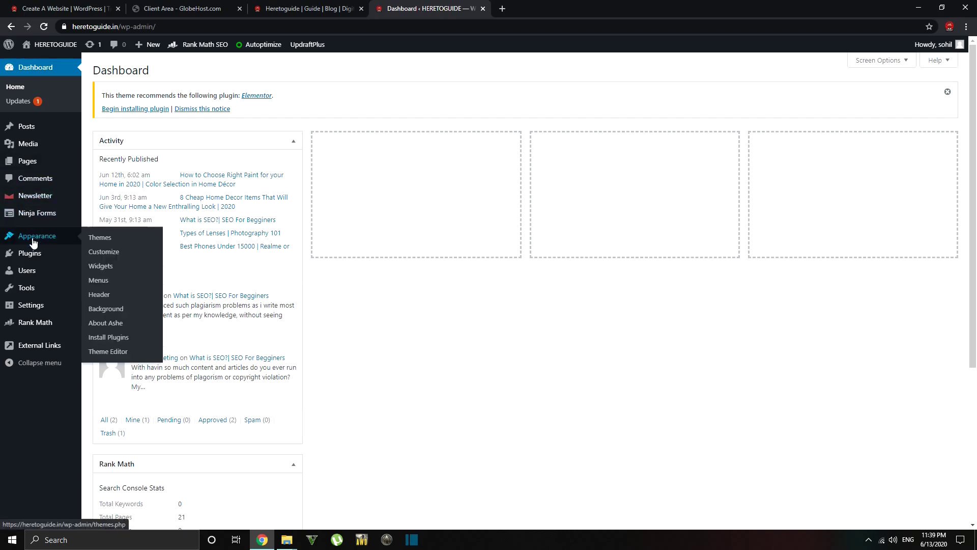
{"action": "left_click", "coordinate": [94, 238]}
{"action": "left_click", "coordinate": [203, 193]}
{"action": "left_click", "coordinate": [239, 9]}
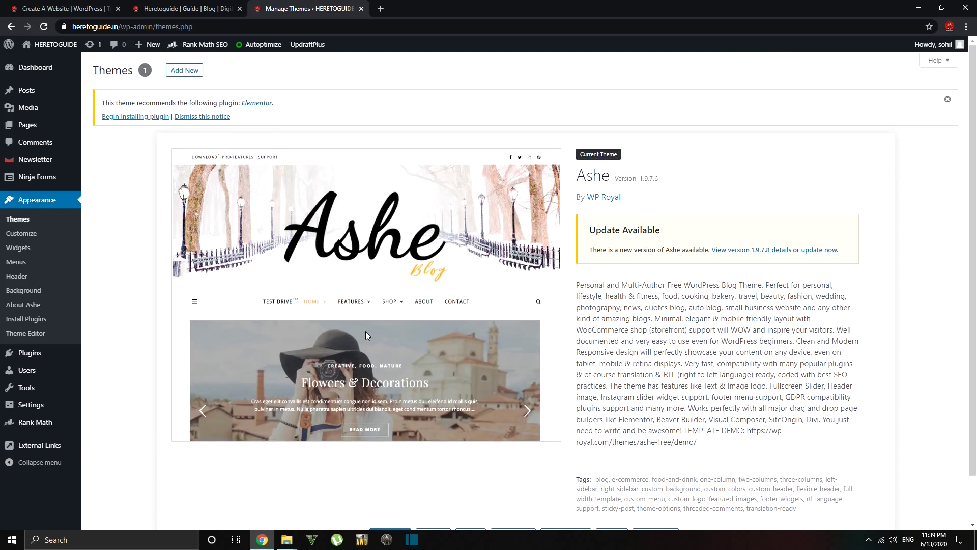
Browse the featured themes available to install, and return to the installed themes page
{"action": "left_click", "coordinate": [190, 73]}
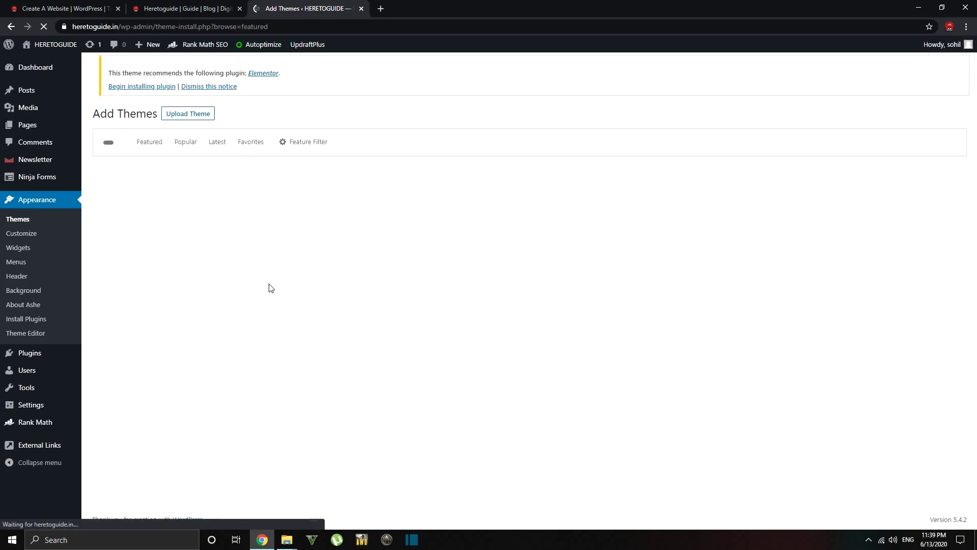
{"action": "left_click", "coordinate": [873, 147]}
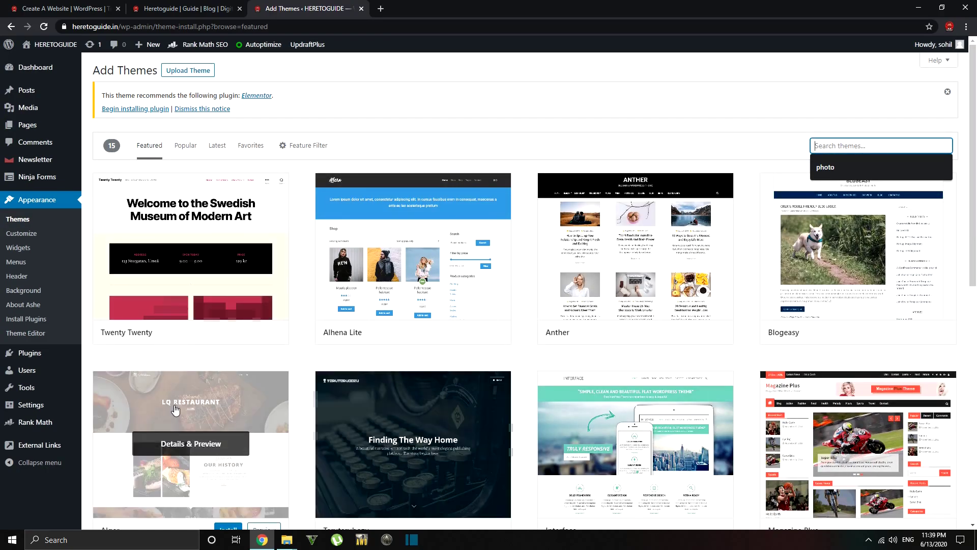
{"action": "scroll", "coordinate": [171, 397], "scroll_direction": "down", "scroll_amount": 10}
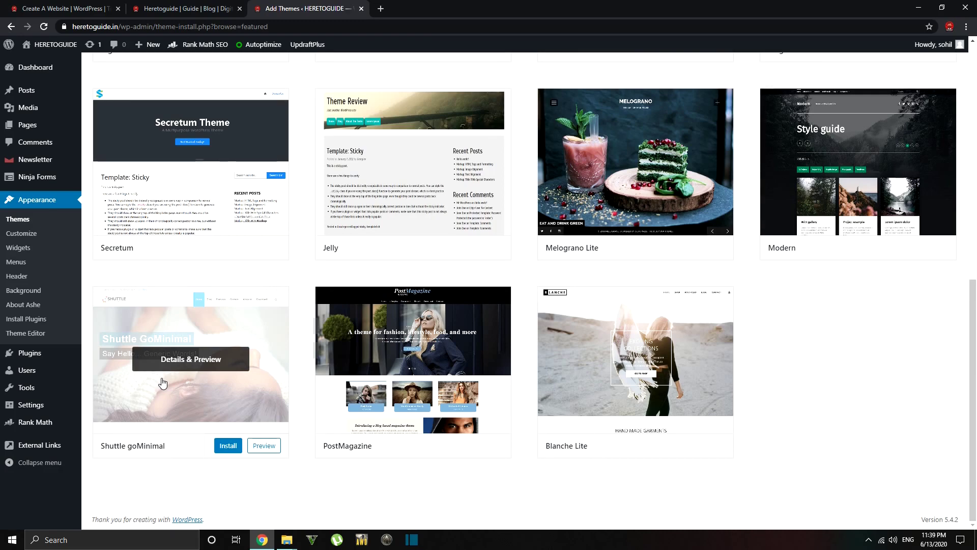
{"action": "scroll", "coordinate": [162, 384], "scroll_direction": "up", "scroll_amount": 1}
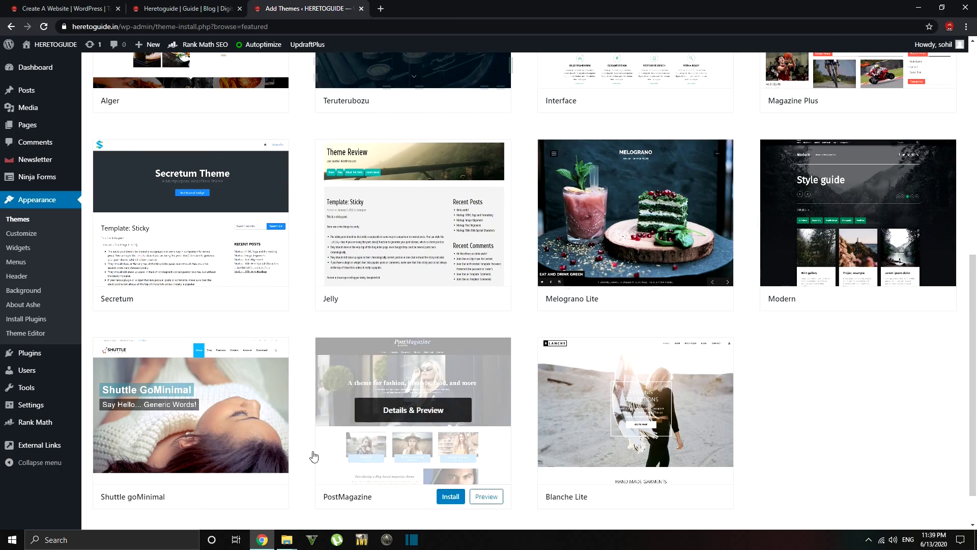
{"action": "scroll", "coordinate": [431, 254], "scroll_direction": "up", "scroll_amount": 2}
{"action": "scroll", "coordinate": [437, 260], "scroll_direction": "down", "scroll_amount": 3}
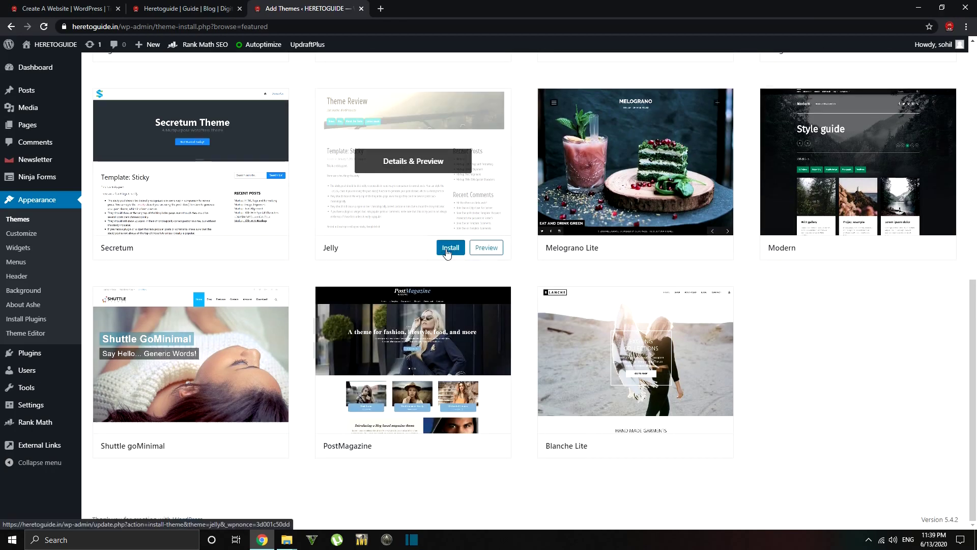
{"action": "scroll", "coordinate": [115, 219], "scroll_direction": "up", "scroll_amount": 9}
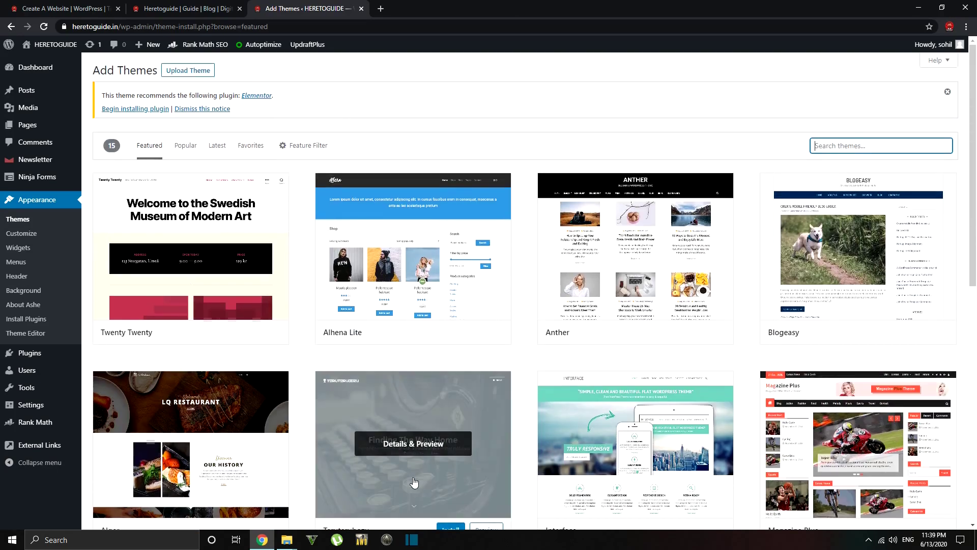
{"action": "left_click", "coordinate": [11, 26]}
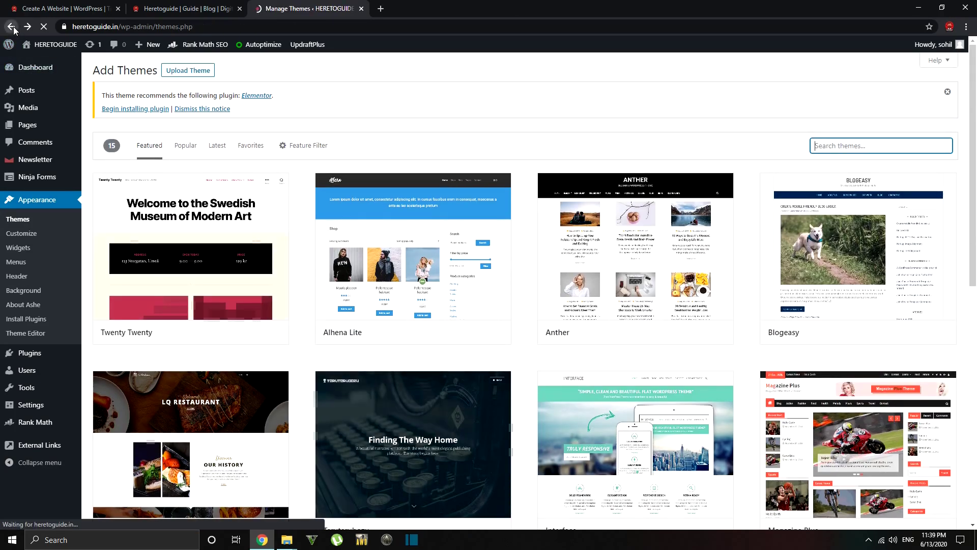
{"action": "scroll", "coordinate": [498, 252], "scroll_direction": "up", "scroll_amount": 1}
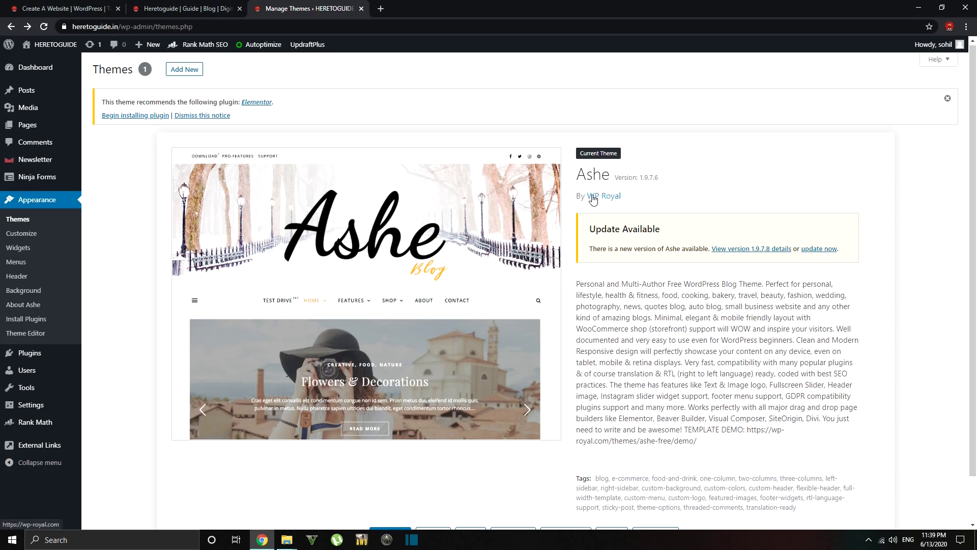
{"action": "scroll", "coordinate": [500, 441], "scroll_direction": "up", "scroll_amount": 1}
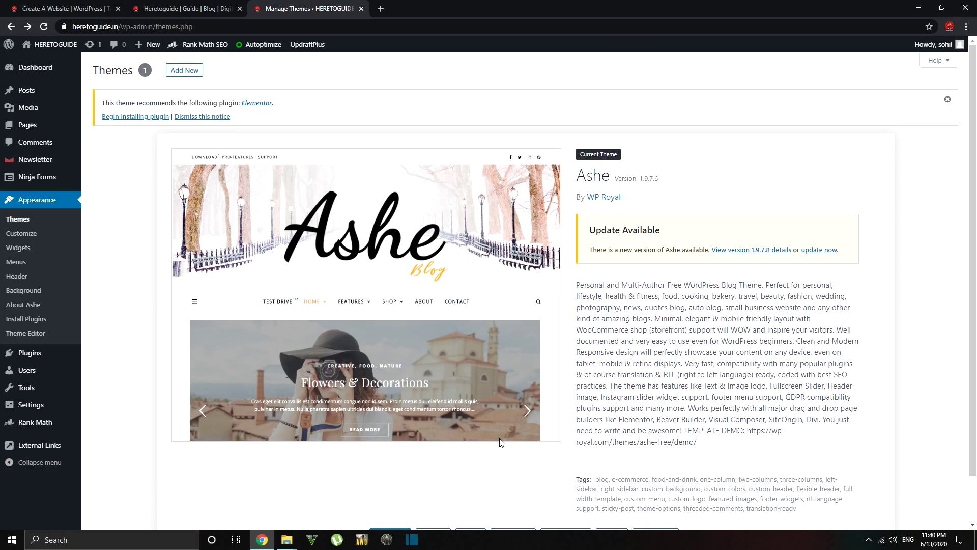
Return to the dashboard and review the admin options for posts, media, appearance, plugins and settings
{"action": "mouse_move", "coordinate": [32, 70]}
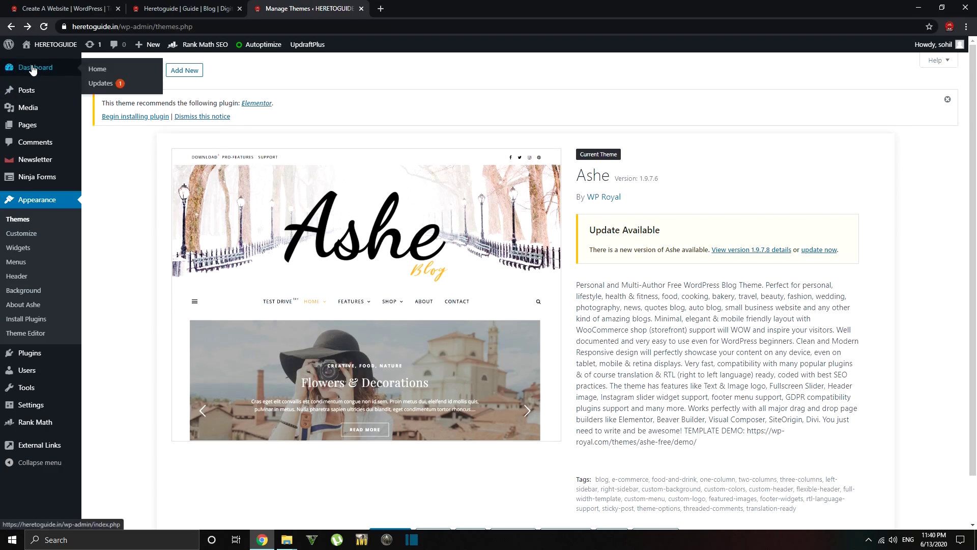
{"action": "mouse_move", "coordinate": [24, 130]}
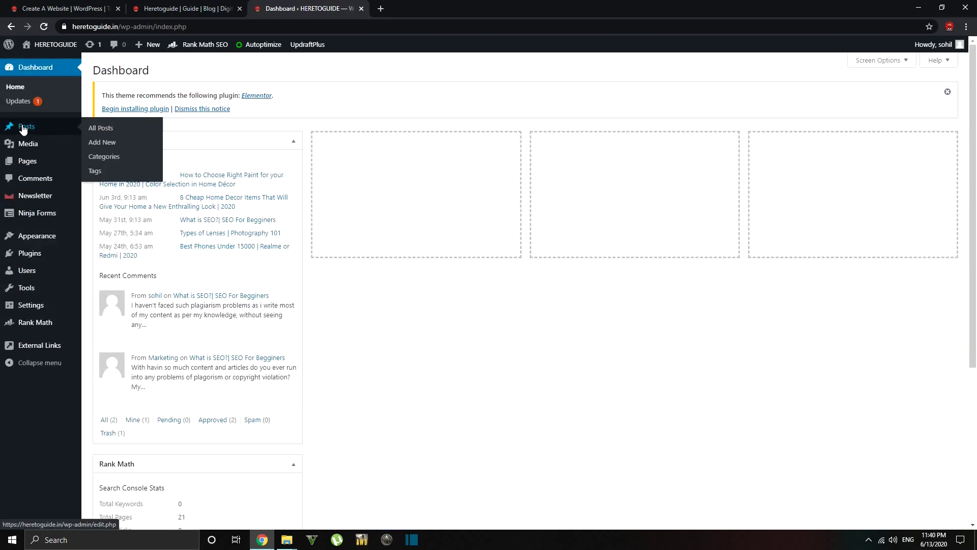
{"action": "mouse_move", "coordinate": [28, 147]}
{"action": "mouse_move", "coordinate": [20, 152]}
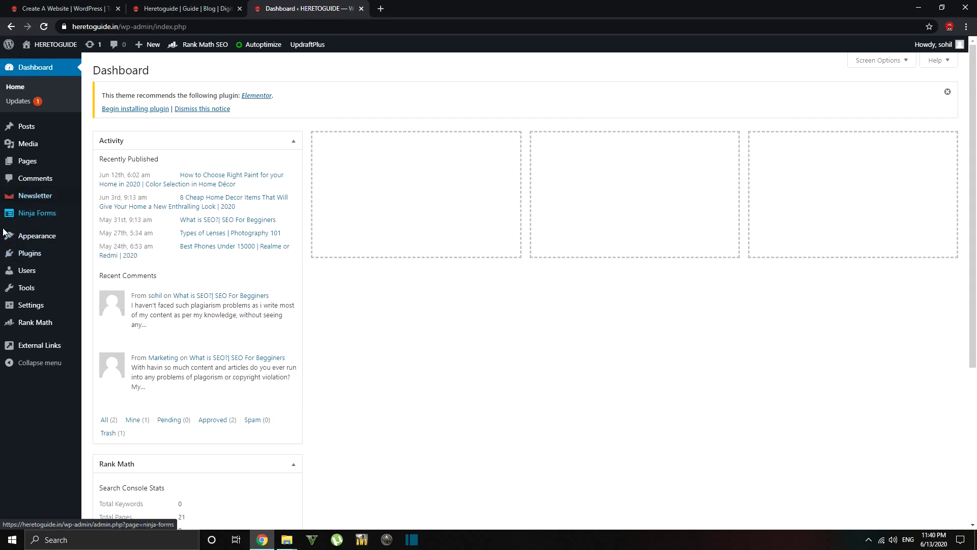
{"action": "mouse_move", "coordinate": [36, 237]}
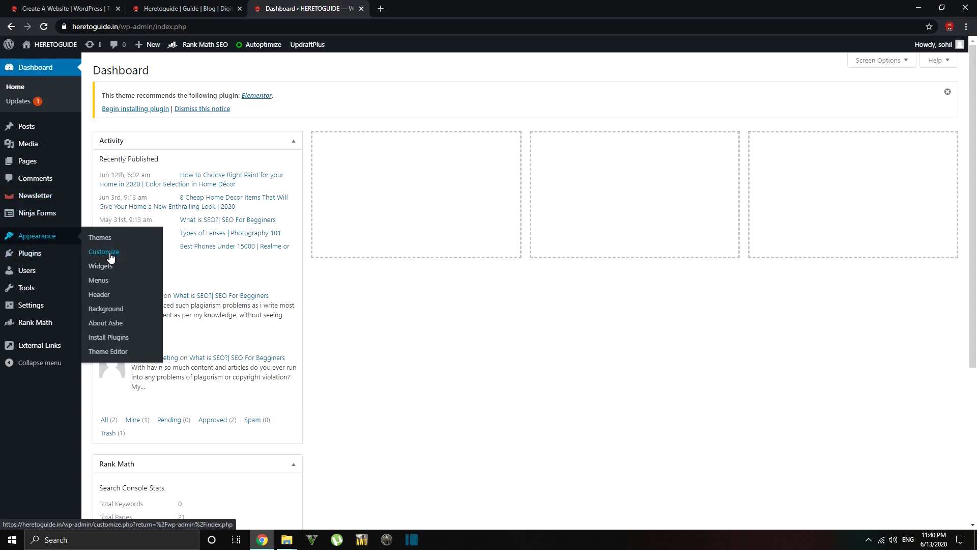
{"action": "mouse_move", "coordinate": [31, 260]}
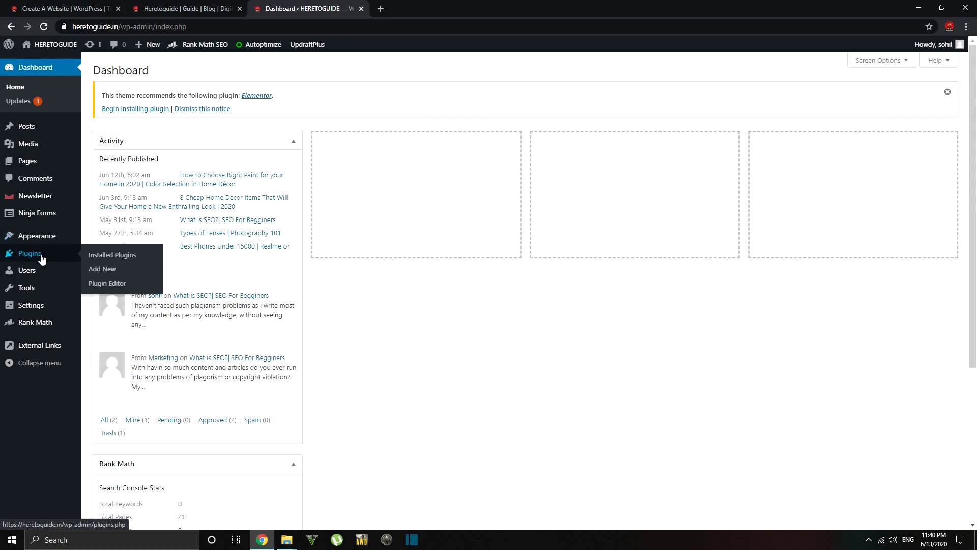
{"action": "mouse_move", "coordinate": [25, 307]}
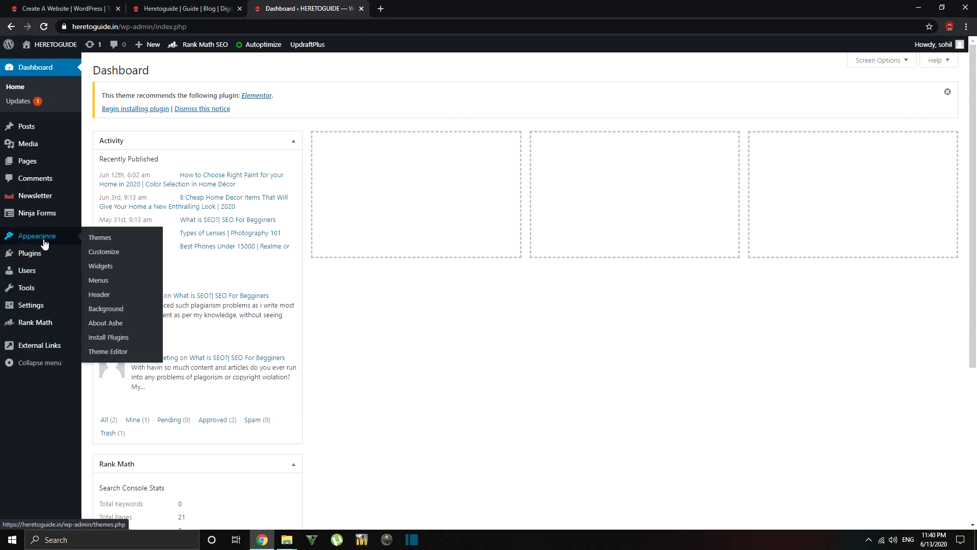
Open the theme customizer for the site and look through its list of sections
{"action": "left_click", "coordinate": [103, 253]}
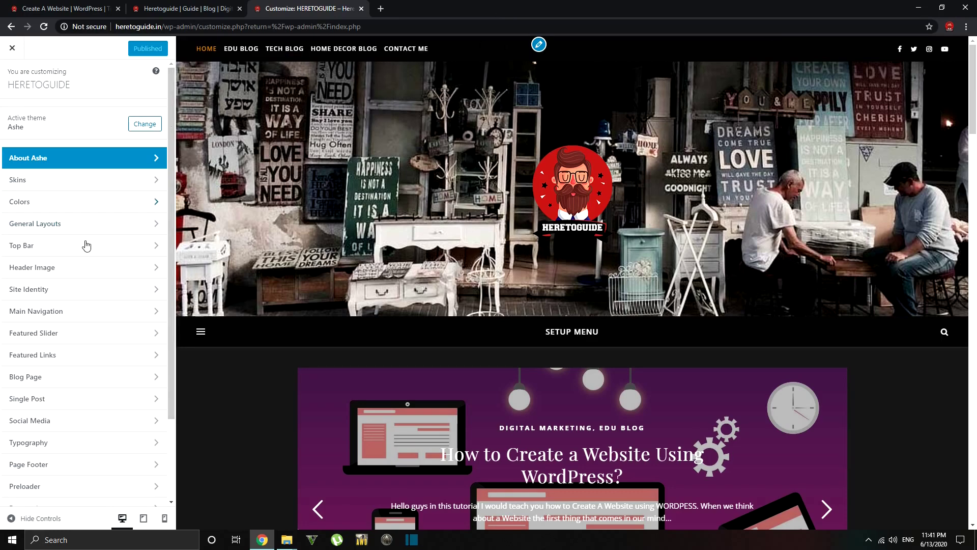
{"action": "scroll", "coordinate": [82, 255], "scroll_direction": "down", "scroll_amount": 3}
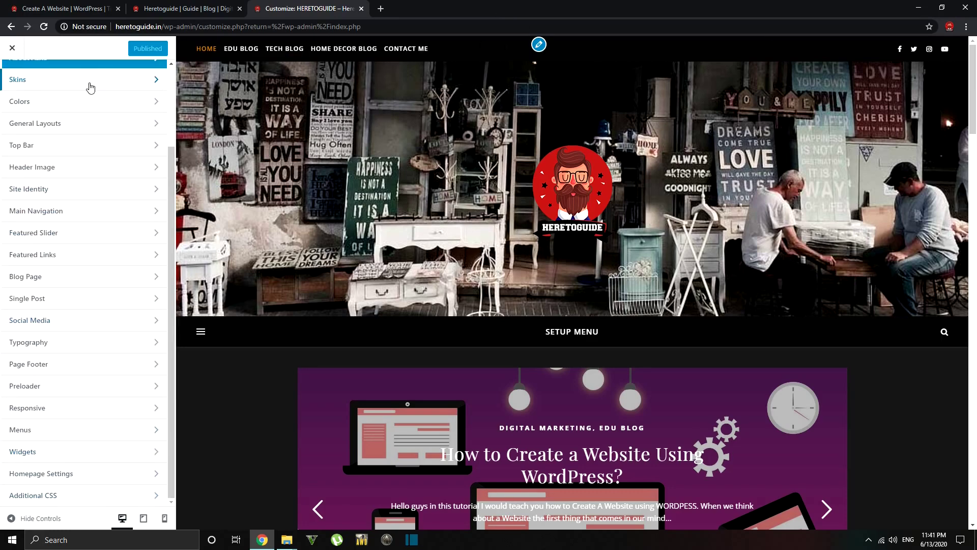
{"action": "scroll", "coordinate": [65, 403], "scroll_direction": "up", "scroll_amount": 3}
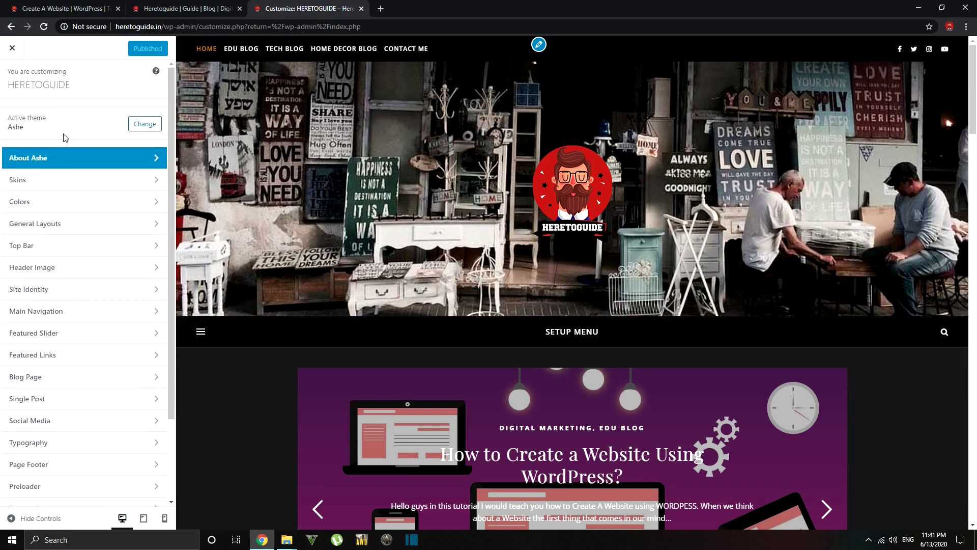
Switch the Ashe theme skin to Default and check the home page preview
{"action": "left_click", "coordinate": [67, 187]}
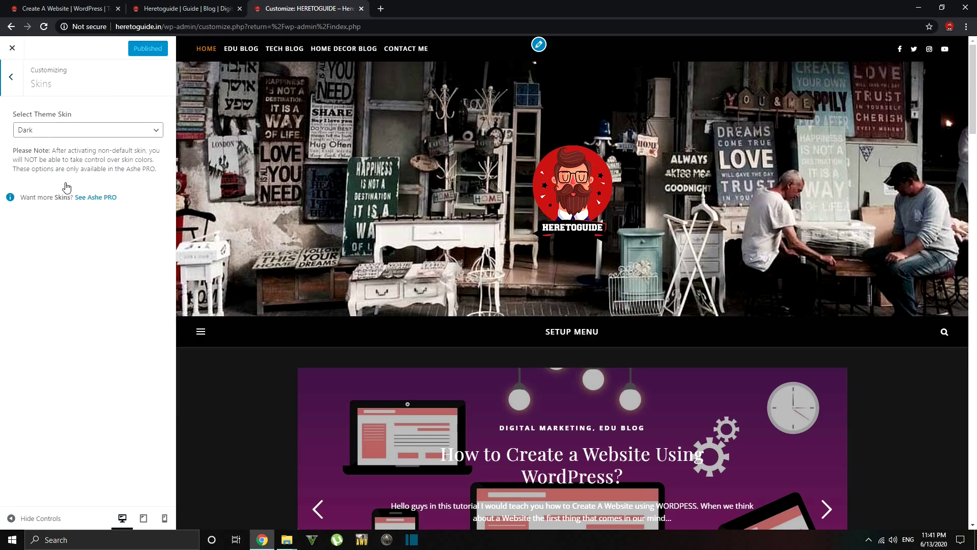
{"action": "left_click", "coordinate": [46, 134]}
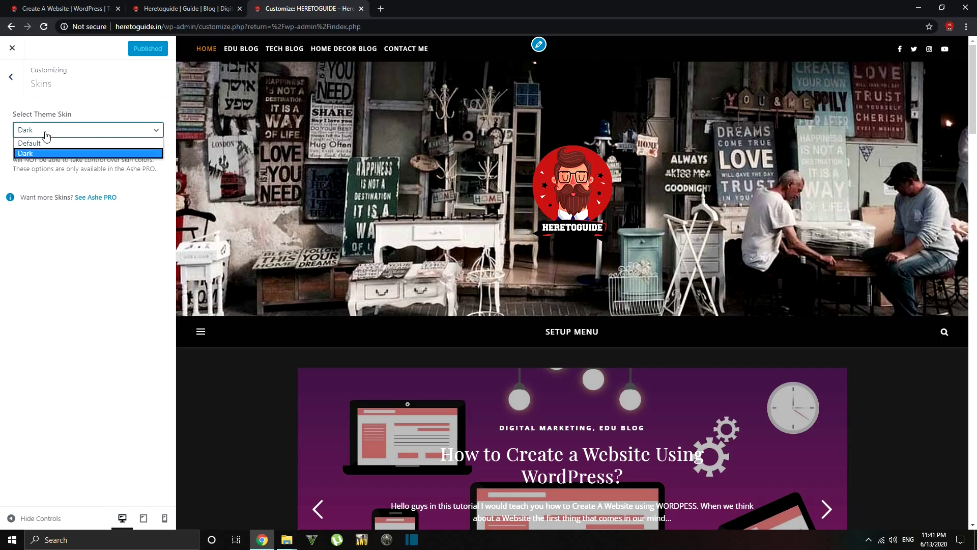
{"action": "left_click", "coordinate": [43, 144]}
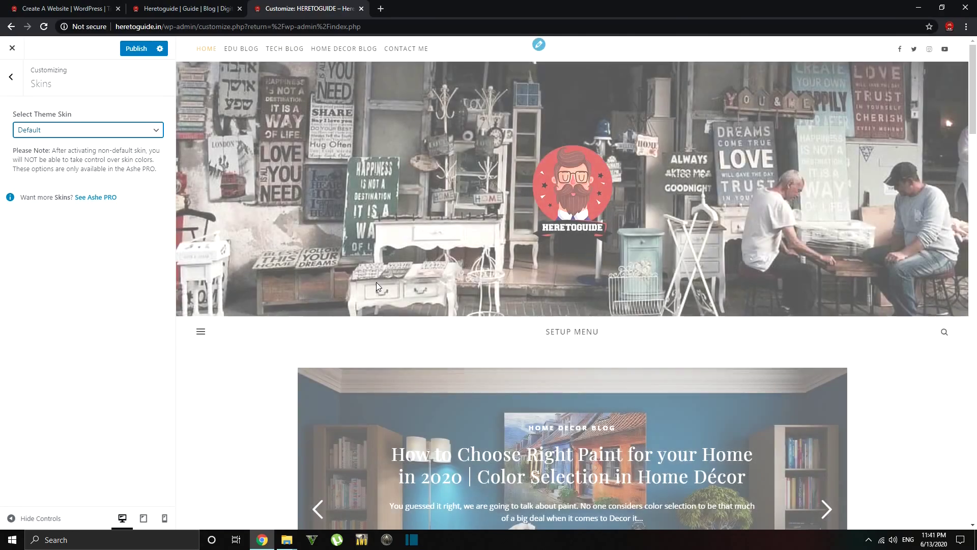
{"action": "scroll", "coordinate": [411, 337], "scroll_direction": "down", "scroll_amount": 4}
{"action": "scroll", "coordinate": [411, 337], "scroll_direction": "down", "scroll_amount": 4}
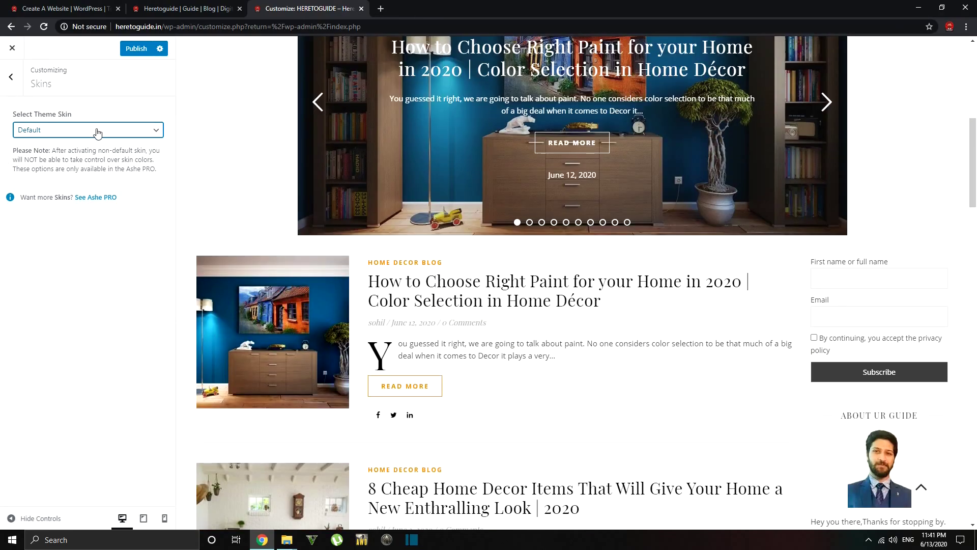
{"action": "scroll", "coordinate": [585, 285], "scroll_direction": "up", "scroll_amount": 8}
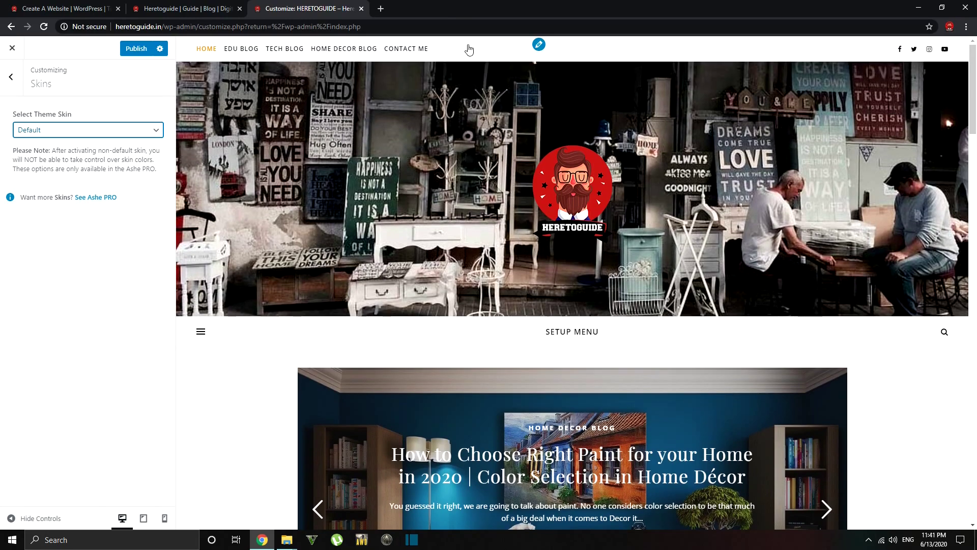
{"action": "scroll", "coordinate": [255, 153], "scroll_direction": "down", "scroll_amount": 3}
{"action": "scroll", "coordinate": [204, 193], "scroll_direction": "up", "scroll_amount": 3}
Set the theme skin back to Dark and return to the customizer's section list
{"action": "left_click", "coordinate": [93, 134]}
{"action": "left_click", "coordinate": [94, 149]}
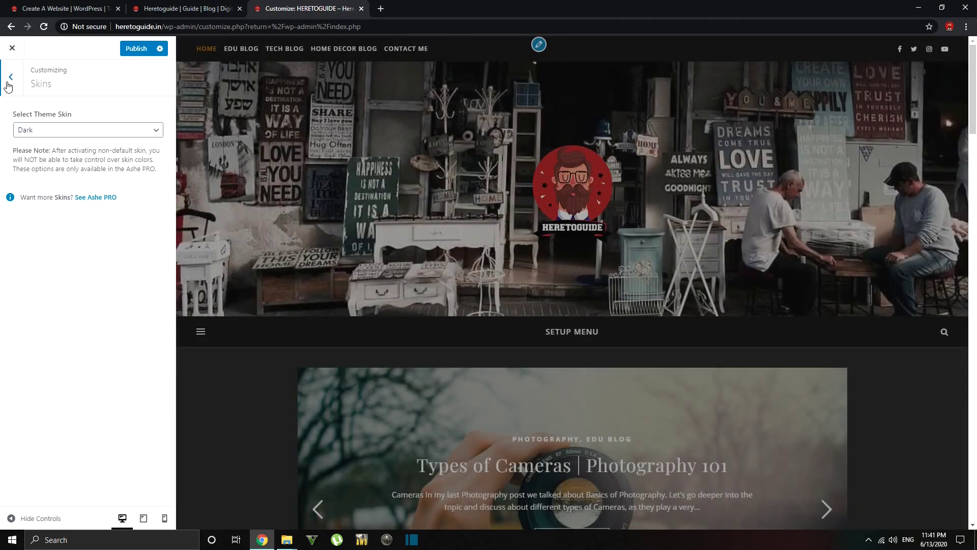
{"action": "left_click", "coordinate": [9, 80]}
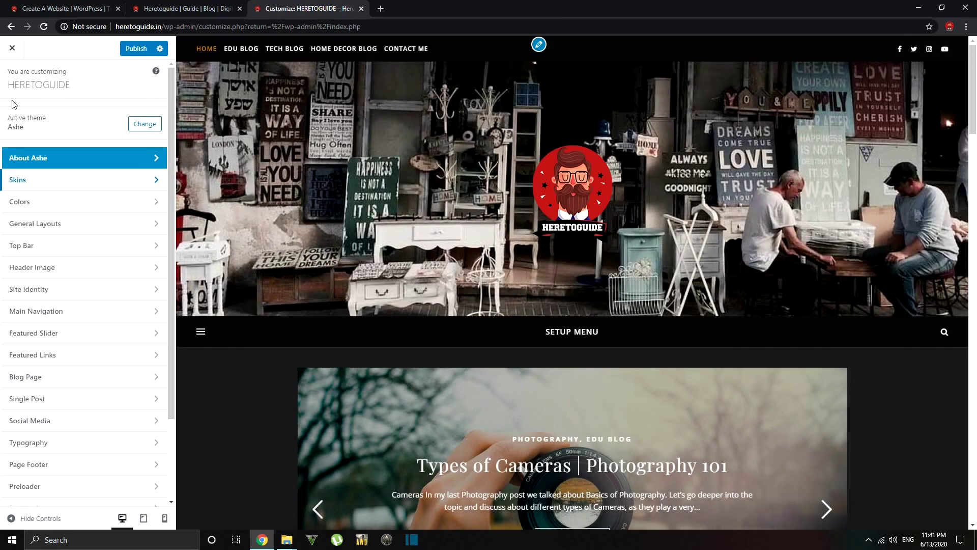
Review the Colors and General Layouts settings, and examine the List Style blog page layout in the preview
{"action": "left_click", "coordinate": [39, 201]}
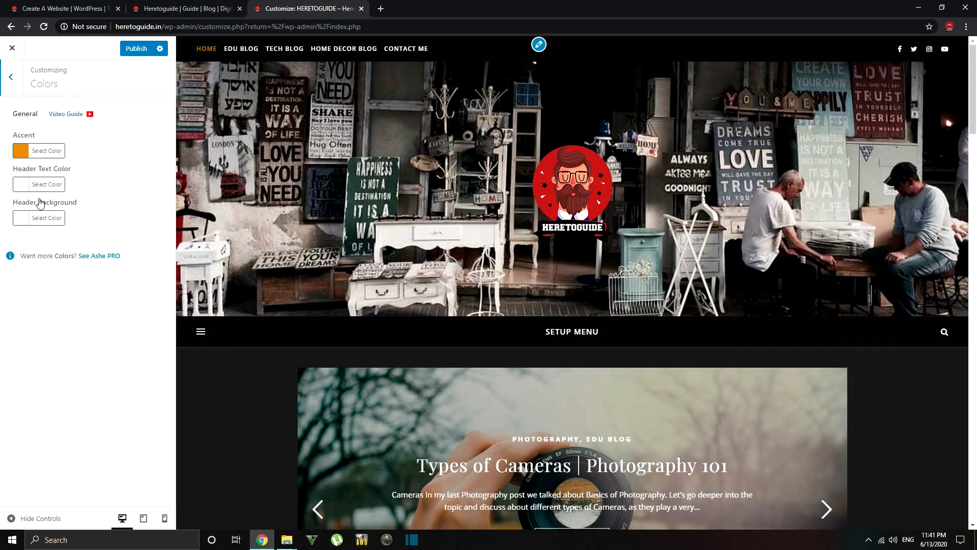
{"action": "left_click", "coordinate": [11, 77]}
{"action": "left_click", "coordinate": [60, 175]}
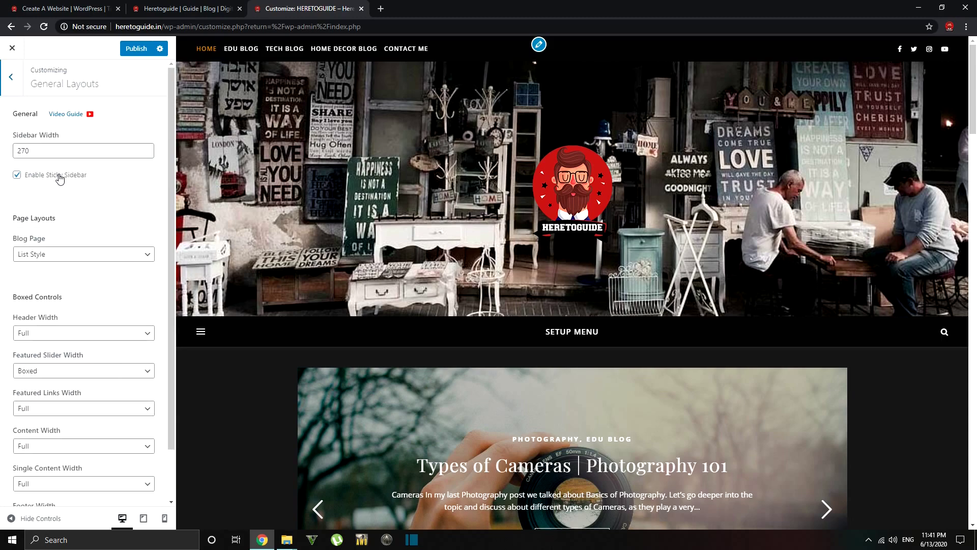
{"action": "left_click", "coordinate": [51, 256]}
{"action": "scroll", "coordinate": [305, 350], "scroll_direction": "down", "scroll_amount": 10}
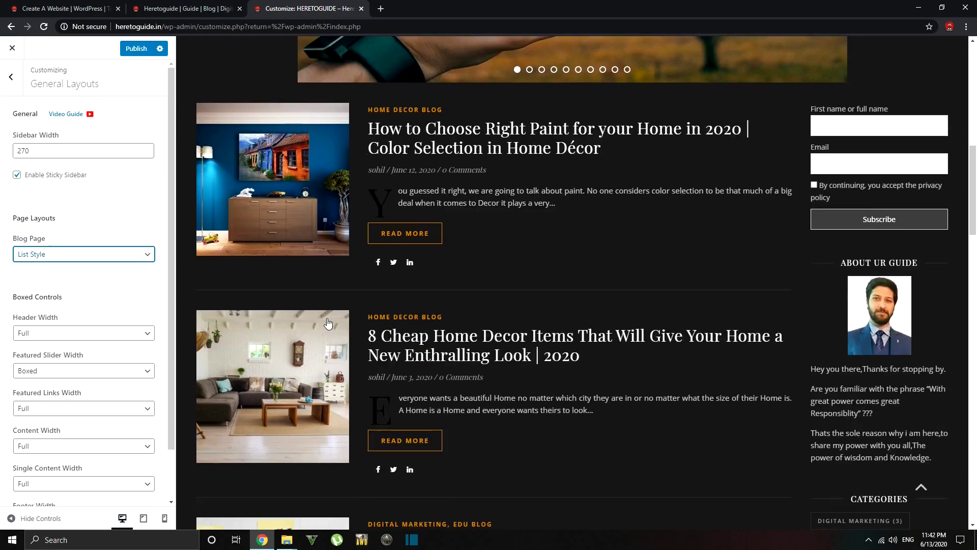
Switch the Blog Page layout to 1 Column and look through the posts in the preview
{"action": "left_click", "coordinate": [64, 256]}
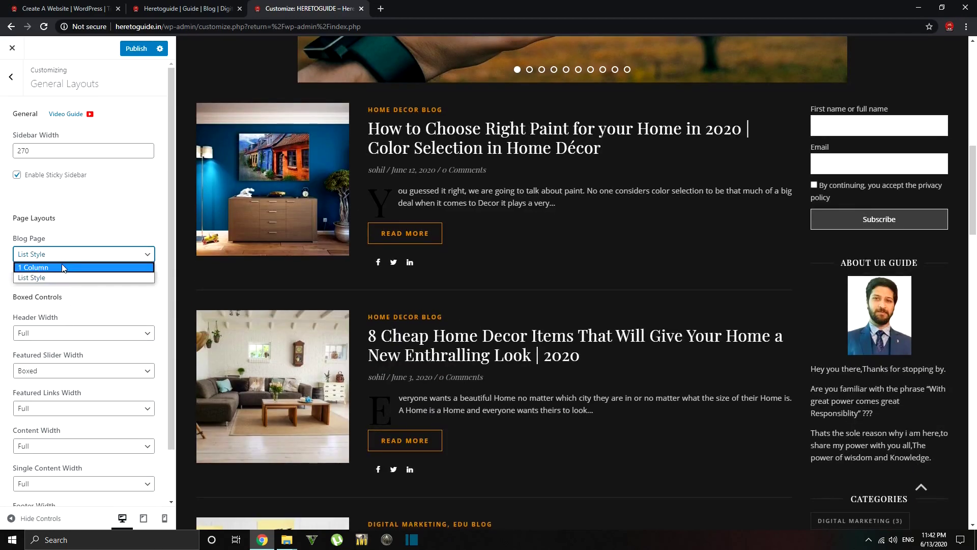
{"action": "left_click", "coordinate": [64, 267]}
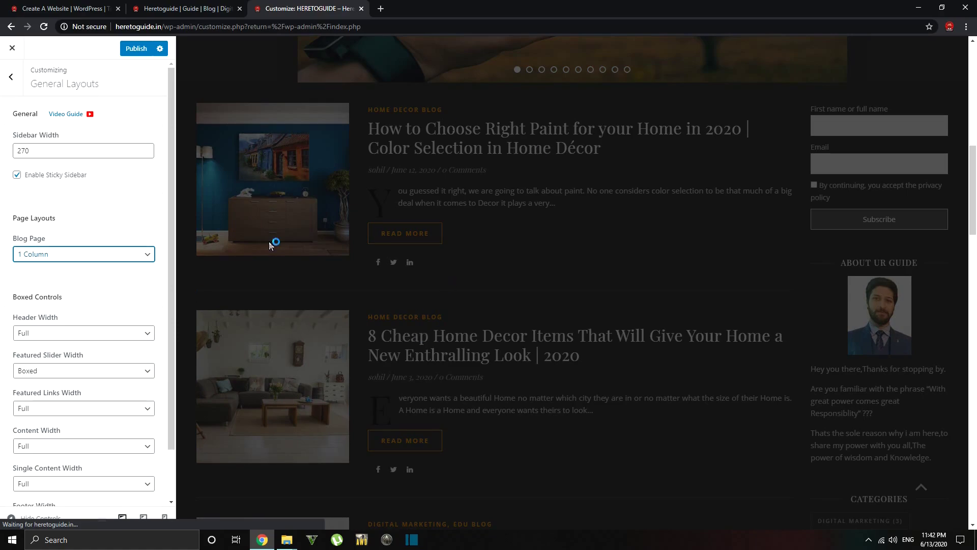
{"action": "scroll", "coordinate": [461, 197], "scroll_direction": "down", "scroll_amount": 15}
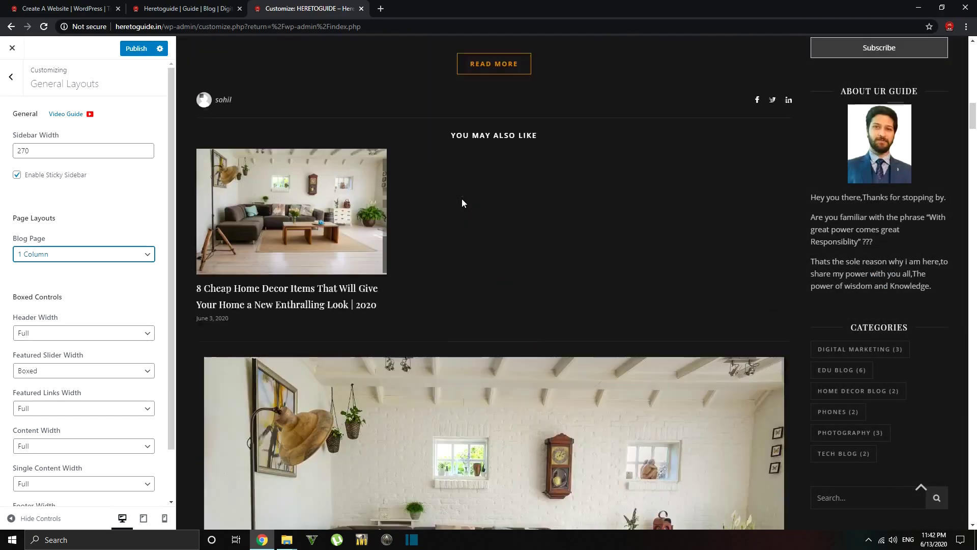
{"action": "scroll", "coordinate": [462, 199], "scroll_direction": "down", "scroll_amount": 15}
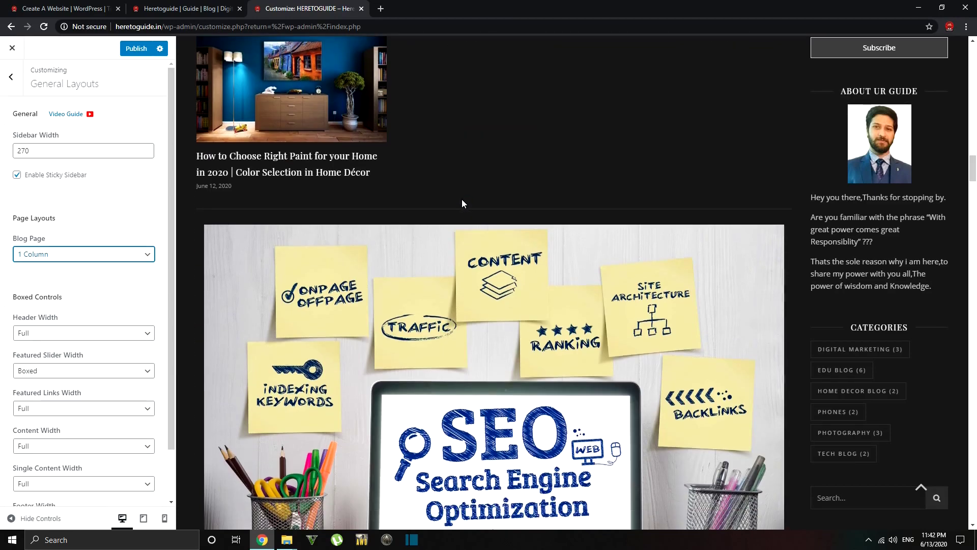
Set the Blog Page layout back to List Style and check the post list in the preview
{"action": "left_click", "coordinate": [100, 254]}
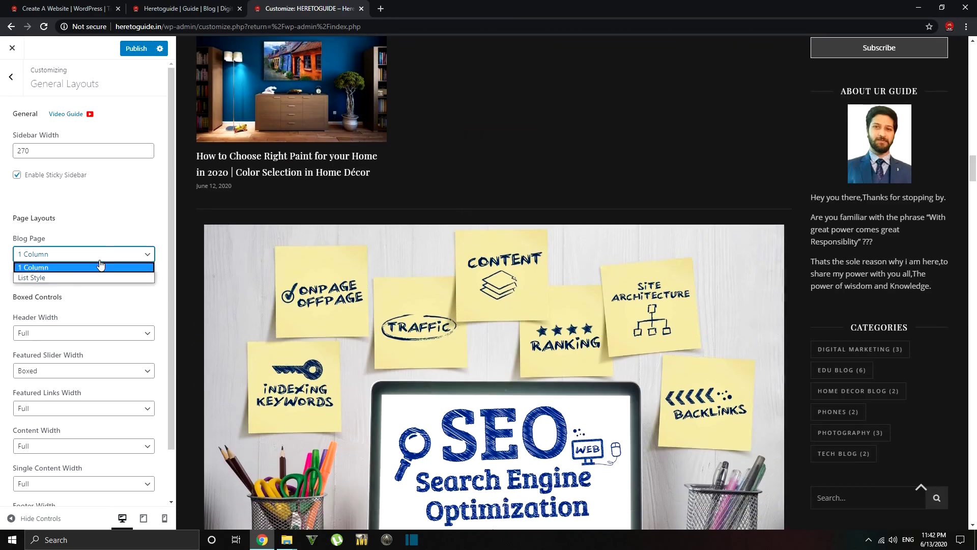
{"action": "left_click", "coordinate": [62, 279]}
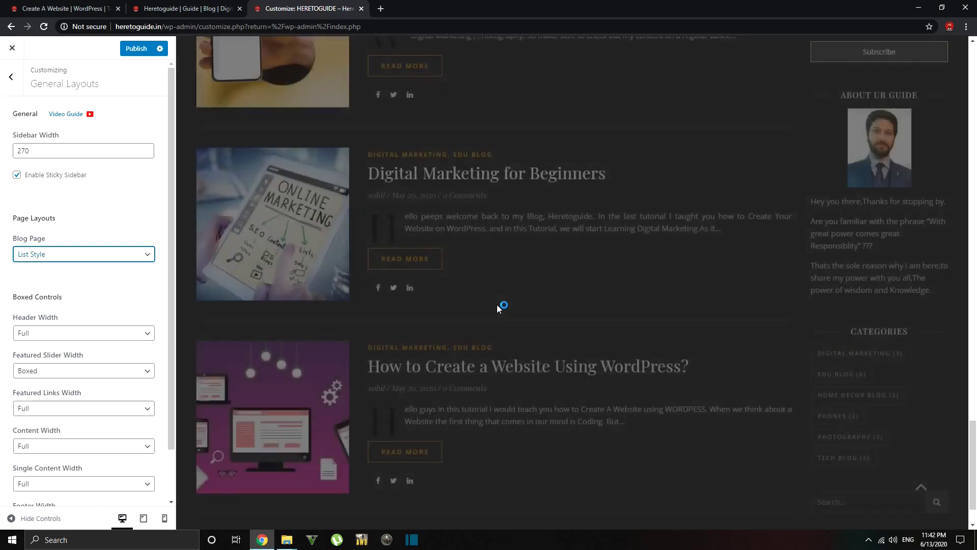
{"action": "scroll", "coordinate": [497, 304], "scroll_direction": "up", "scroll_amount": 4}
{"action": "scroll", "coordinate": [26, 305], "scroll_direction": "down", "scroll_amount": 2}
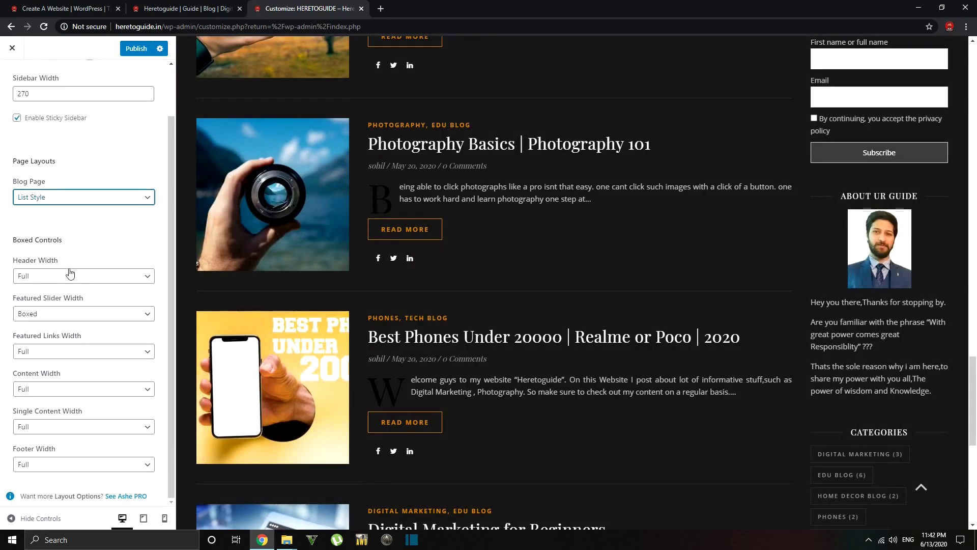
Review the Header Width and Featured Slider Width choices, and examine the header and slider in the home page preview
{"action": "left_click", "coordinate": [45, 278]}
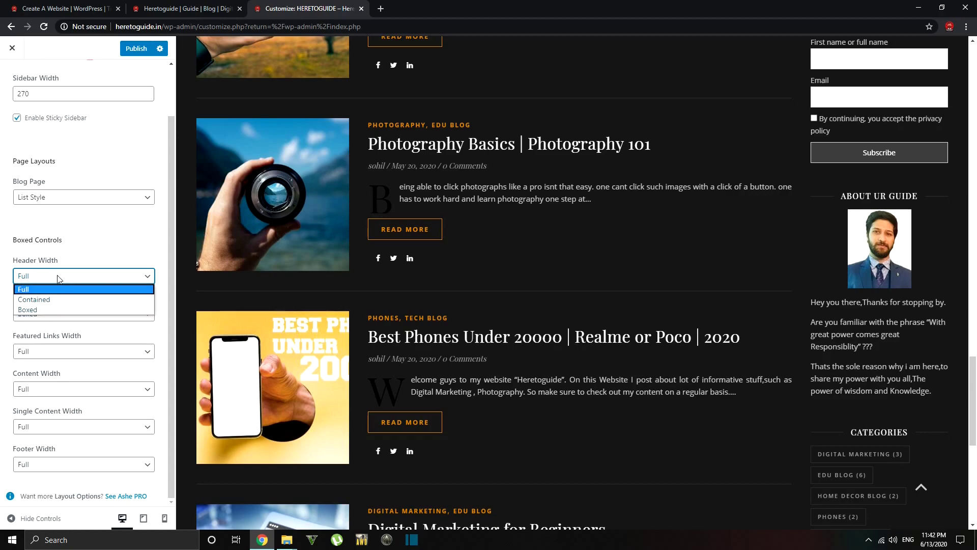
{"action": "left_click", "coordinate": [59, 279]}
{"action": "left_click", "coordinate": [48, 314]}
{"action": "left_click", "coordinate": [48, 316]}
{"action": "scroll", "coordinate": [633, 325], "scroll_direction": "up", "scroll_amount": 15}
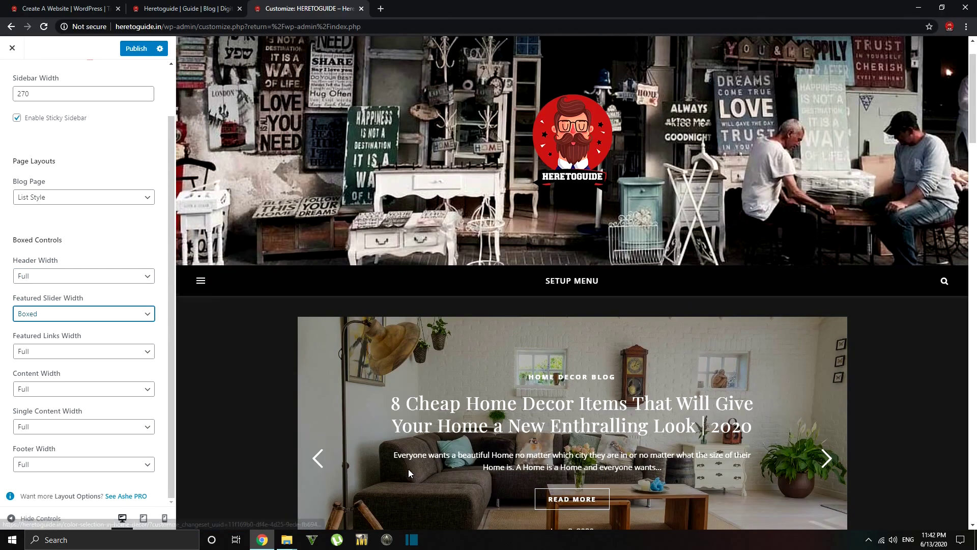
{"action": "scroll", "coordinate": [408, 469], "scroll_direction": "down", "scroll_amount": 5}
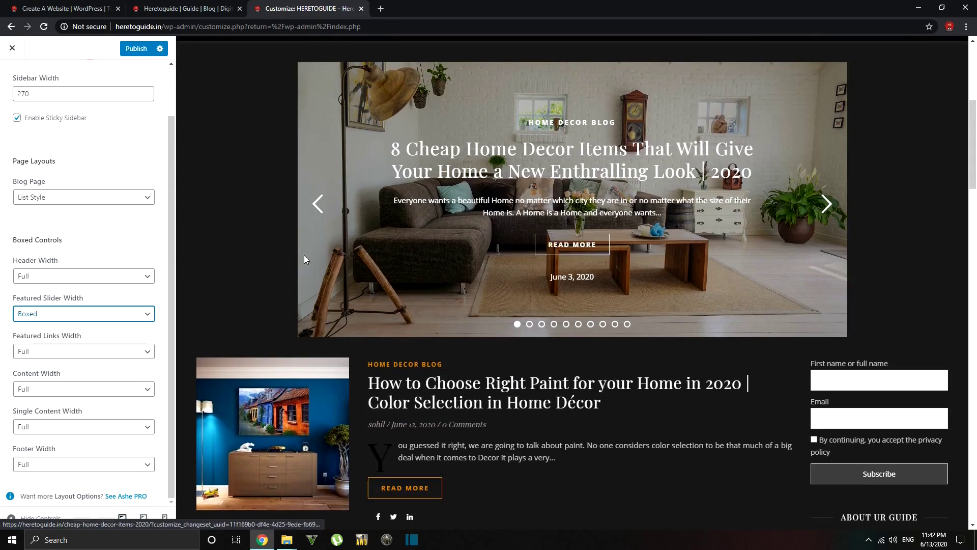
Try the Featured Slider Width at Full, restore it to Boxed, and return to the customizer's section list
{"action": "left_click", "coordinate": [45, 317]}
{"action": "left_click", "coordinate": [44, 326]}
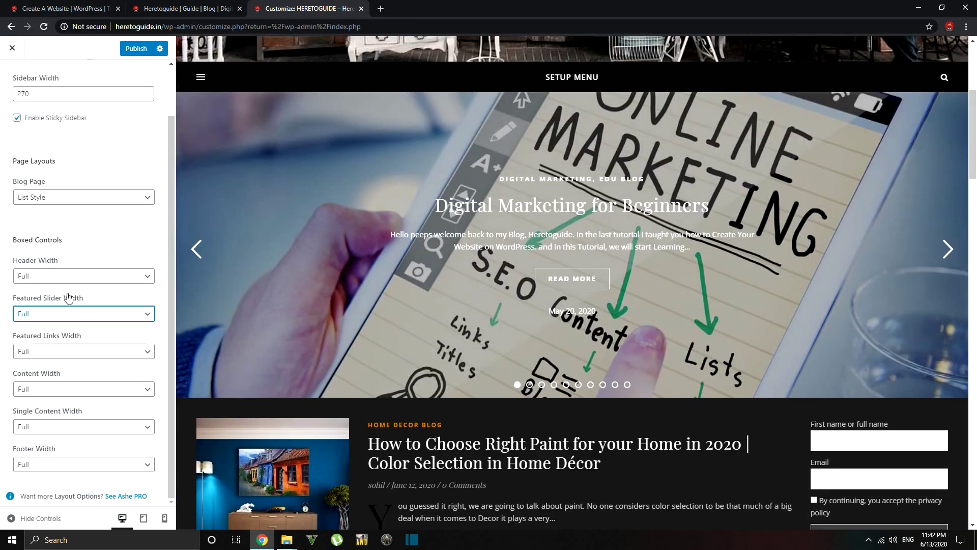
{"action": "left_click", "coordinate": [76, 315]}
{"action": "left_click", "coordinate": [79, 337]}
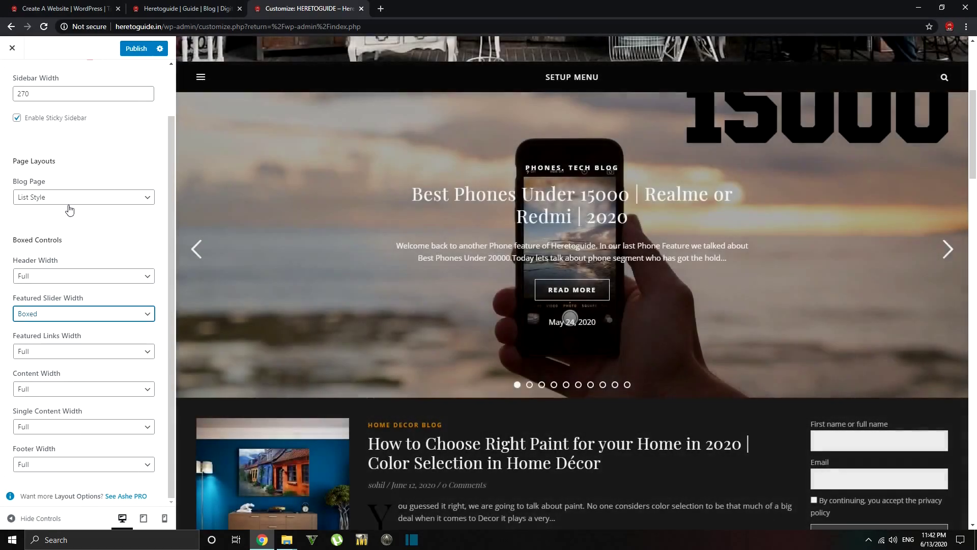
{"action": "scroll", "coordinate": [71, 210], "scroll_direction": "up", "scroll_amount": 1}
{"action": "left_click", "coordinate": [11, 77]}
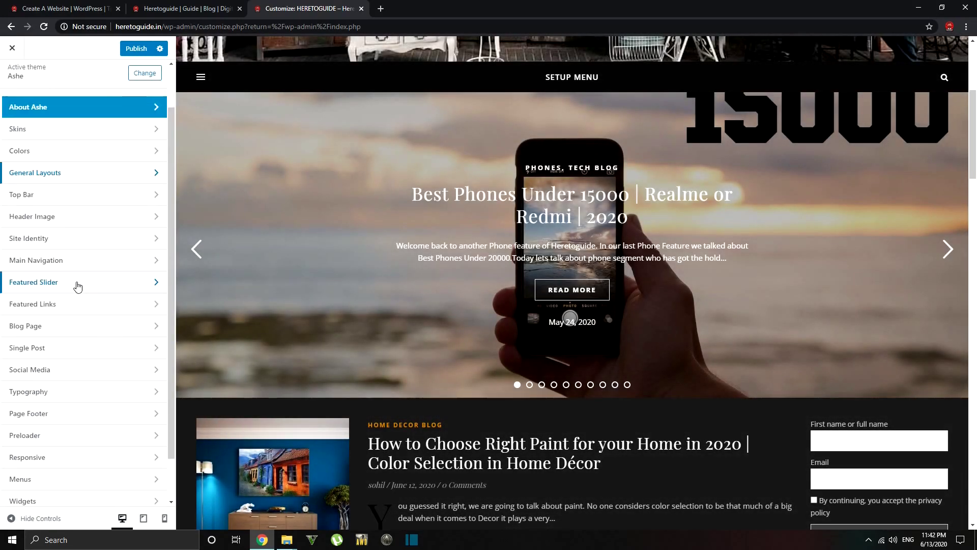
Review the Top Bar and Header Image sections, comparing the header image with the page preview
{"action": "left_click", "coordinate": [29, 198]}
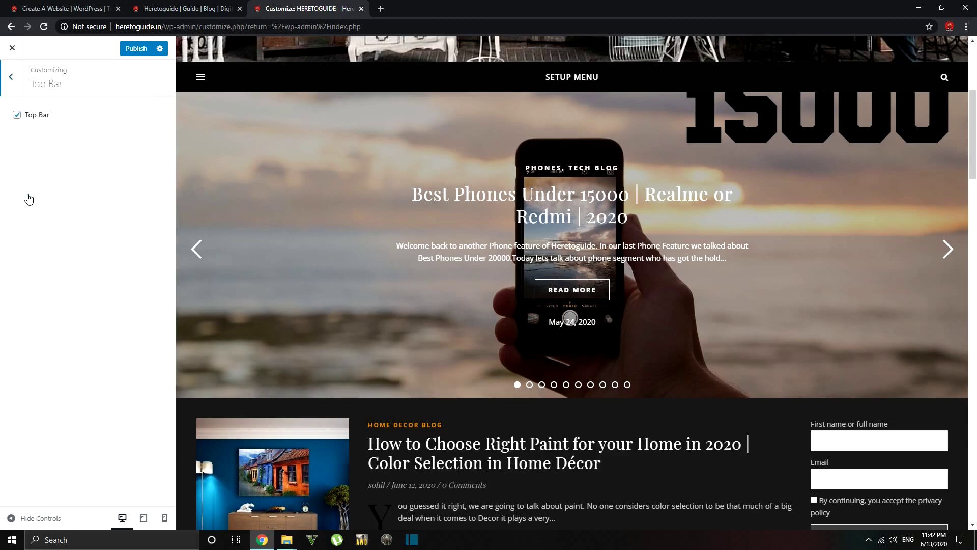
{"action": "left_click", "coordinate": [9, 79]}
{"action": "left_click", "coordinate": [45, 216]}
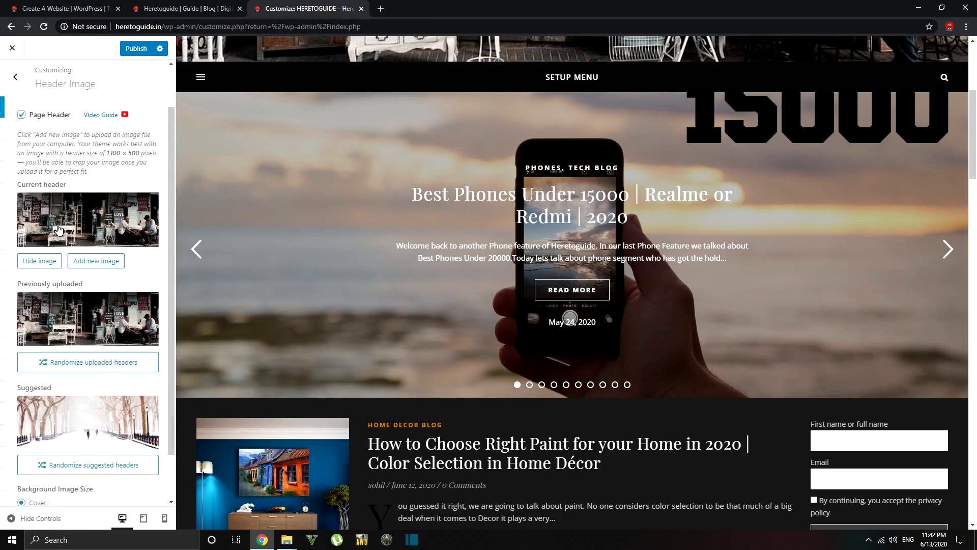
{"action": "scroll", "coordinate": [449, 378], "scroll_direction": "up", "scroll_amount": 1}
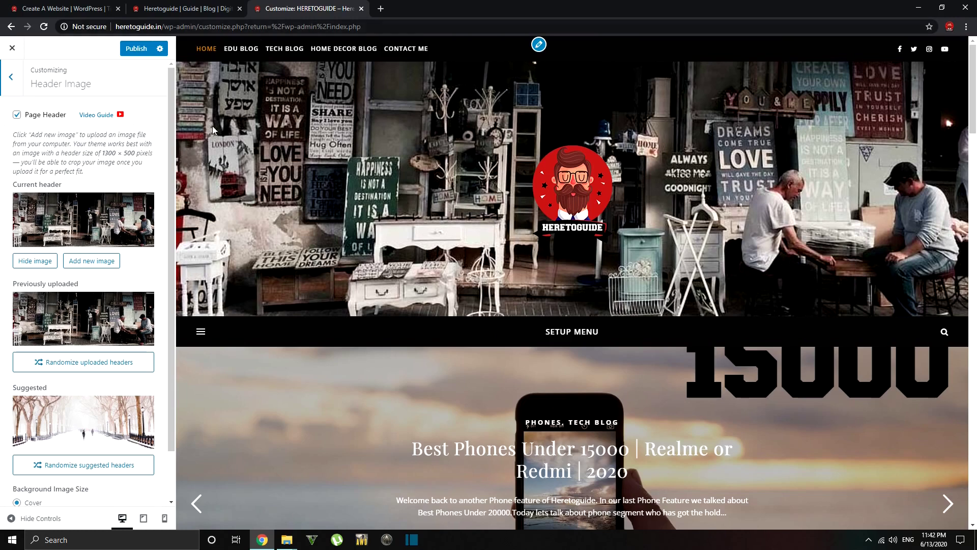
{"action": "left_click", "coordinate": [11, 77]}
{"action": "scroll", "coordinate": [30, 152], "scroll_direction": "down", "scroll_amount": 1}
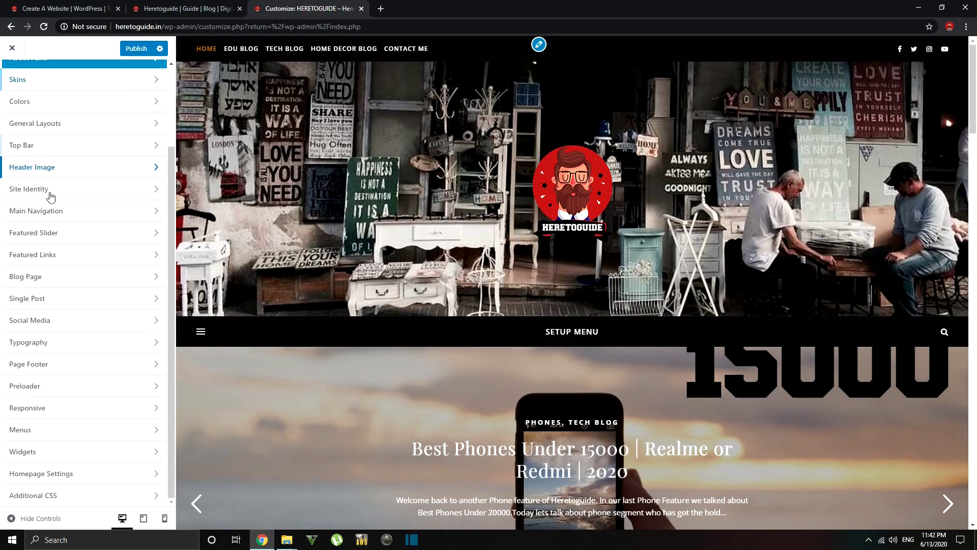
Review the Site Identity section's logo, site title, tagline and site icon settings
{"action": "left_click", "coordinate": [54, 198]}
{"action": "scroll", "coordinate": [51, 214], "scroll_direction": "down", "scroll_amount": 2}
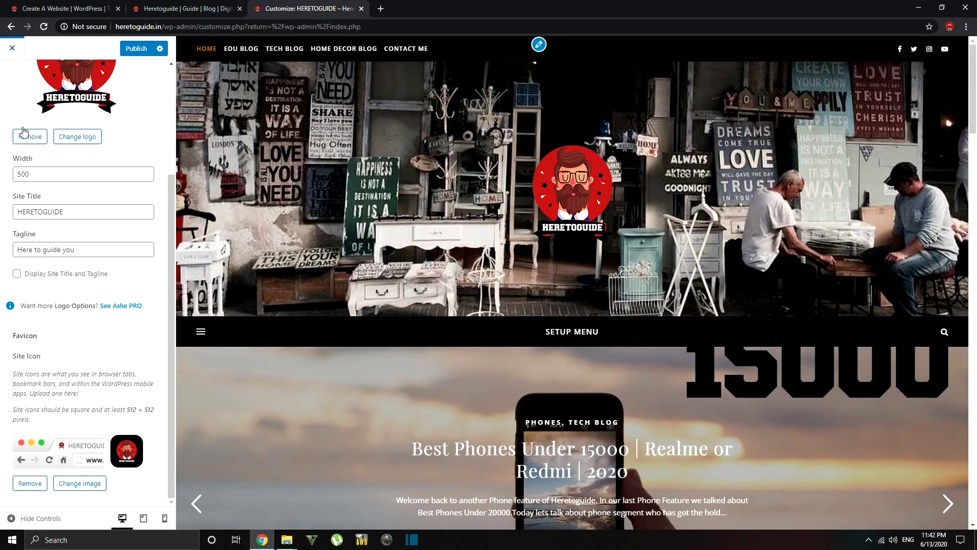
{"action": "scroll", "coordinate": [18, 122], "scroll_direction": "up", "scroll_amount": 3}
{"action": "left_click", "coordinate": [10, 80]}
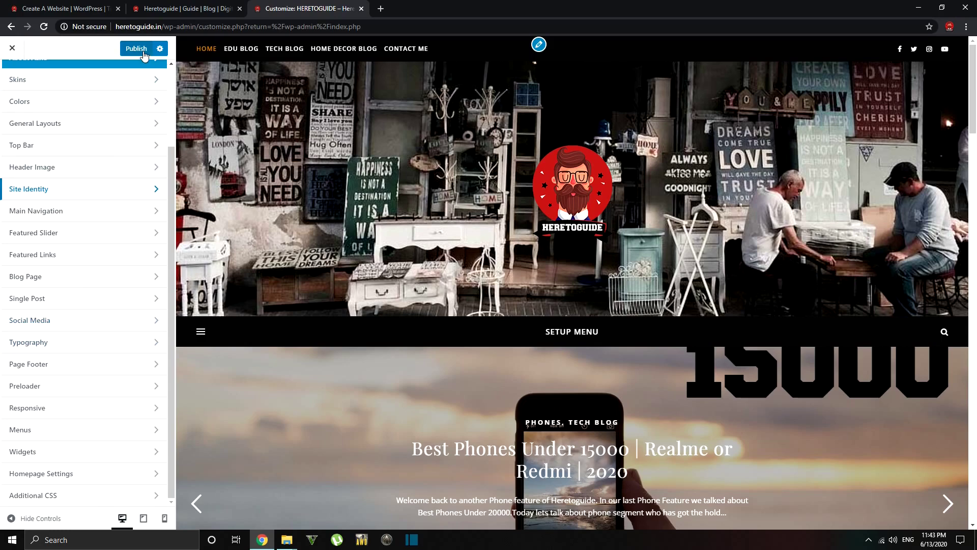
Close the theme customizer without publishing, discarding the unsaved changes
{"action": "scroll", "coordinate": [92, 203], "scroll_direction": "up", "scroll_amount": 2}
{"action": "left_click", "coordinate": [12, 48]}
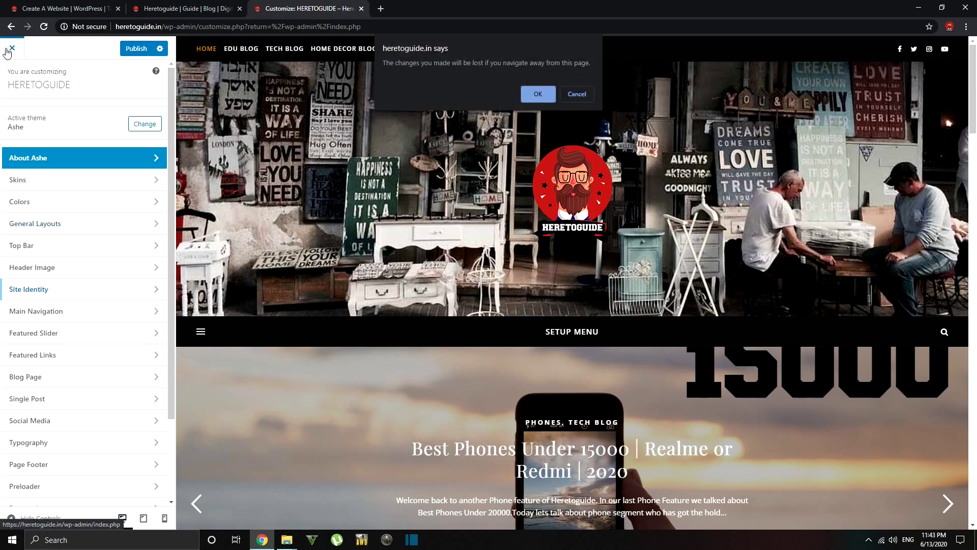
{"action": "left_click", "coordinate": [538, 97]}
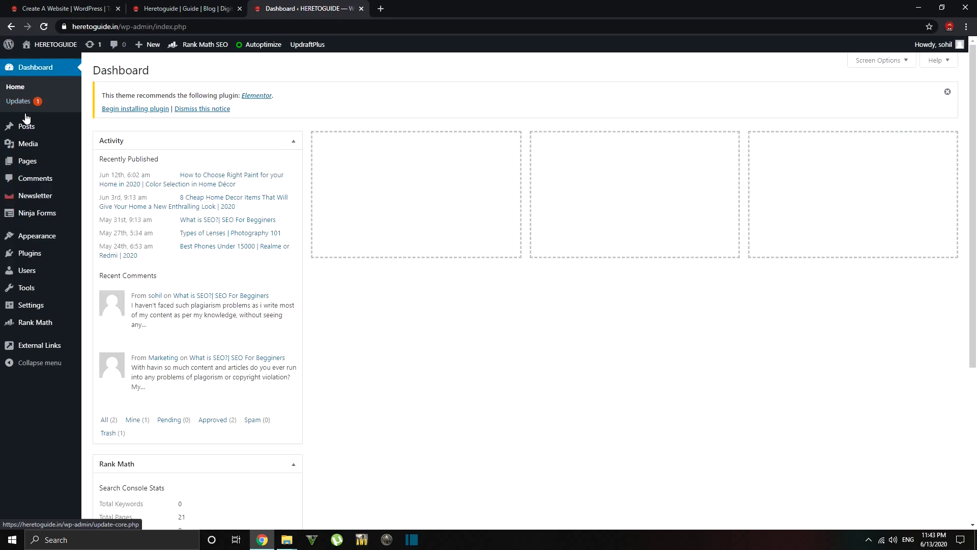
Start a new page from the WordPress dashboard
{"action": "mouse_move", "coordinate": [25, 131]}
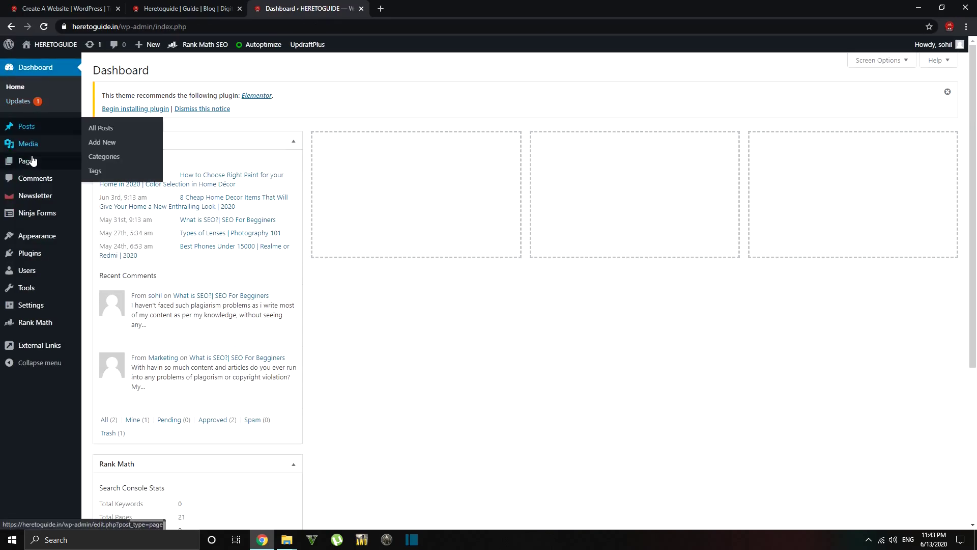
{"action": "mouse_move", "coordinate": [34, 163]}
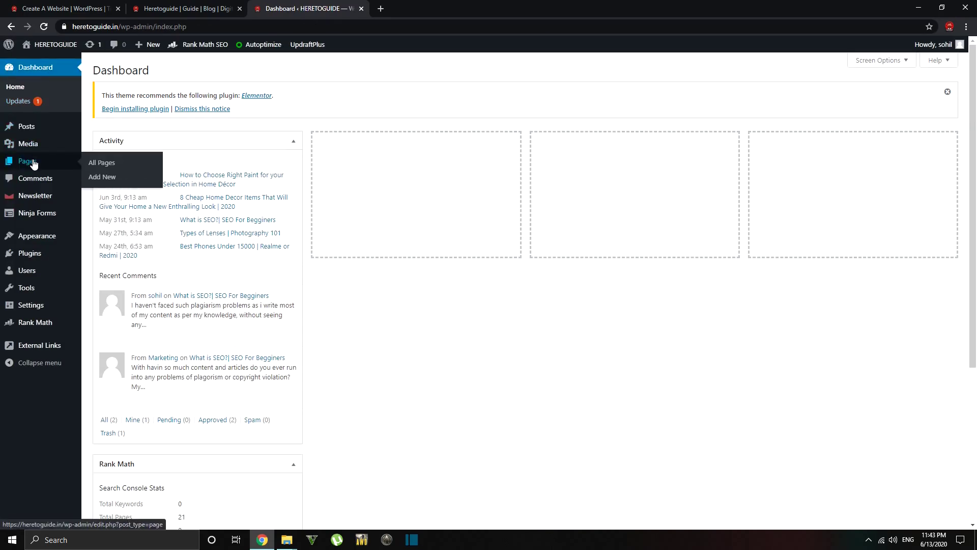
{"action": "left_click", "coordinate": [111, 179]}
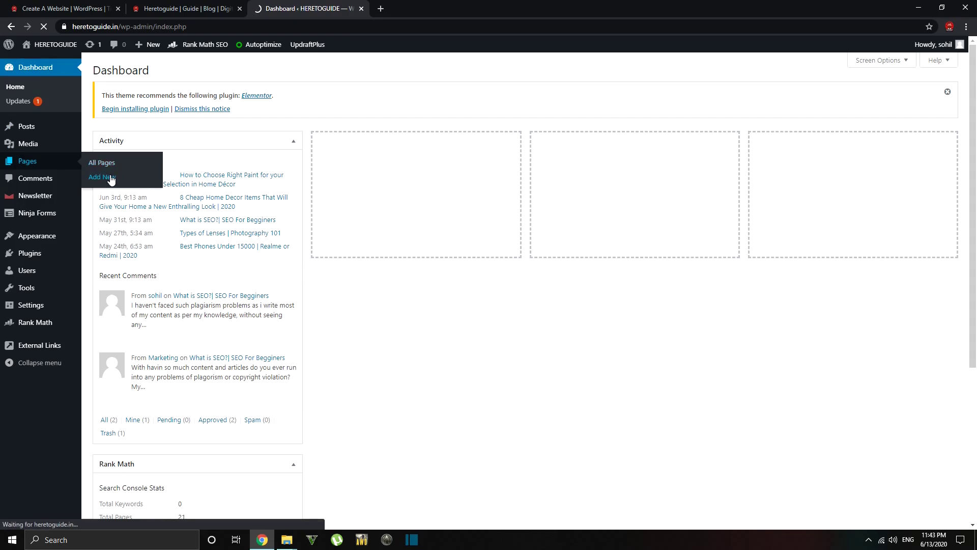
Open the live Heretoguide home page and examine the page links in its header menu
{"action": "left_click", "coordinate": [173, 8]}
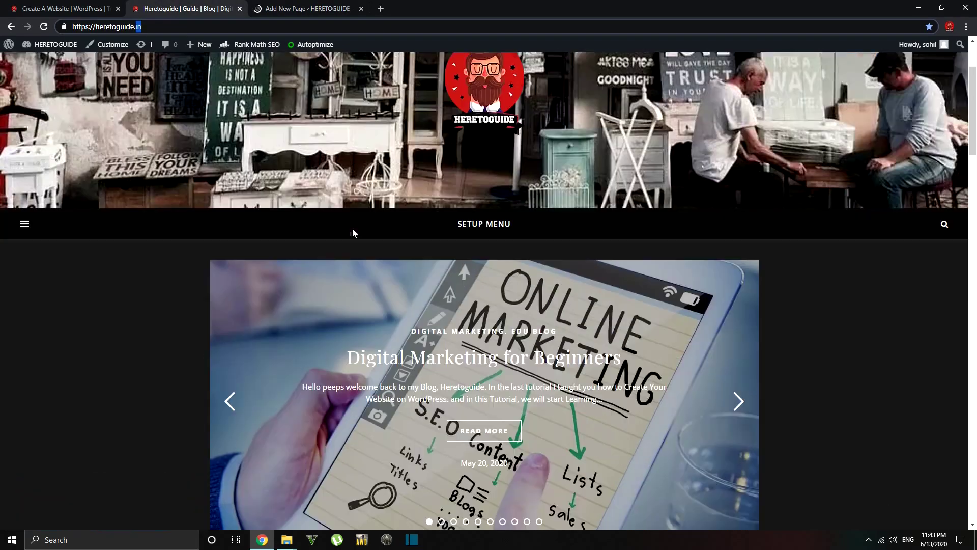
{"action": "scroll", "coordinate": [352, 228], "scroll_direction": "up", "scroll_amount": 3}
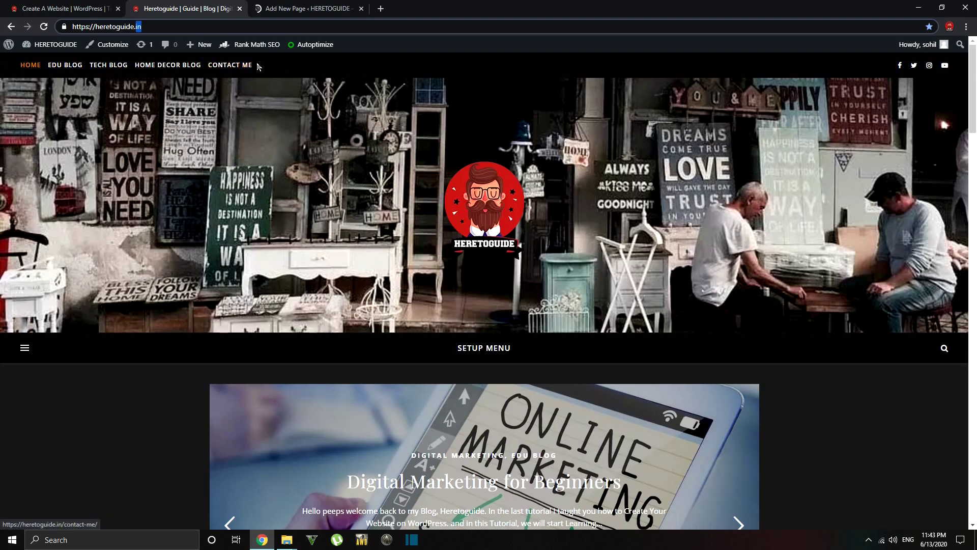
{"action": "left_click", "coordinate": [220, 121]}
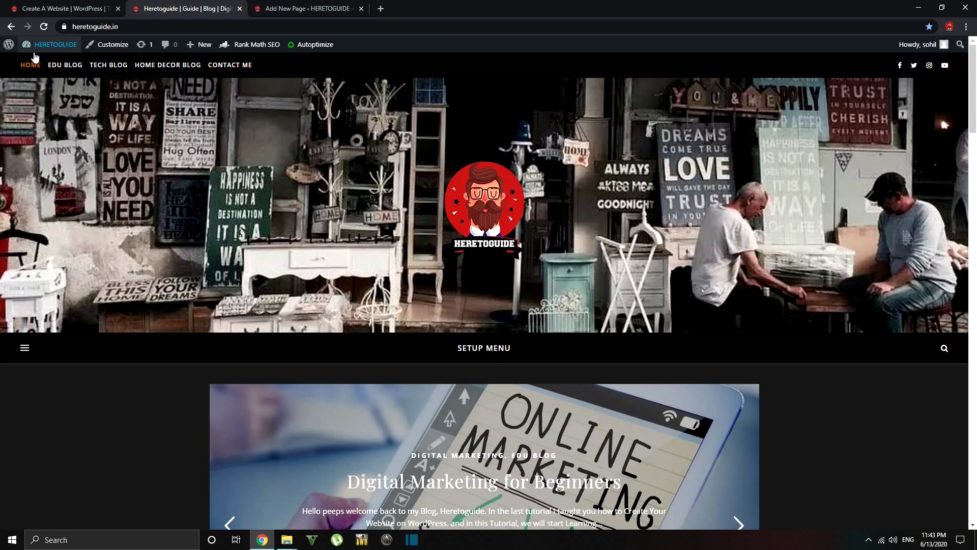
{"action": "mouse_move", "coordinate": [108, 65]}
{"action": "mouse_move", "coordinate": [107, 89]}
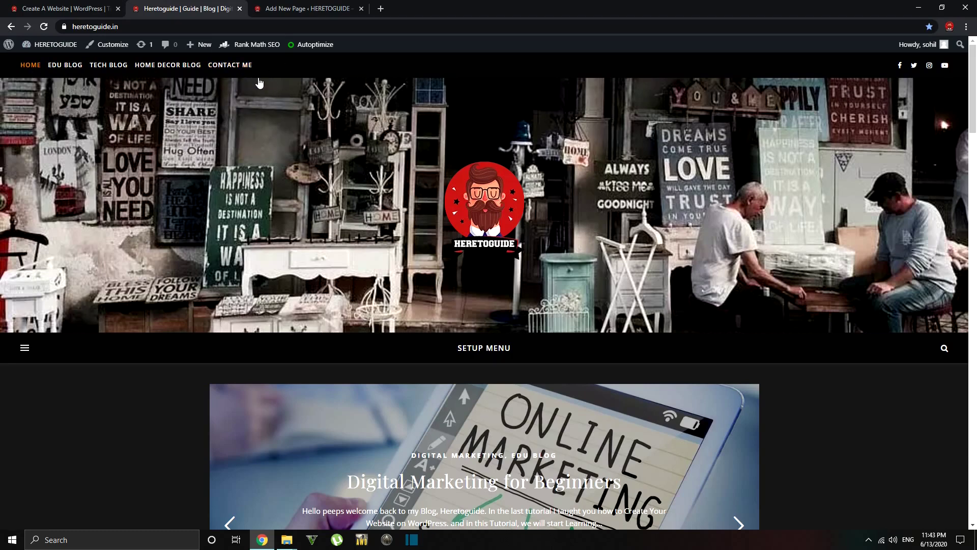
Return to the new page's editor and title the page "About us"
{"action": "left_click", "coordinate": [301, 9]}
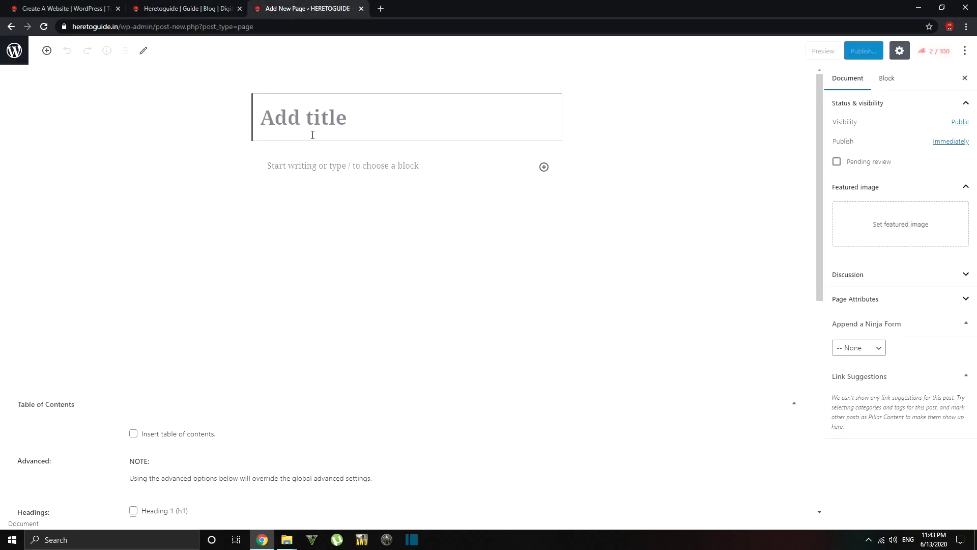
{"action": "type", "text": "Ab"}
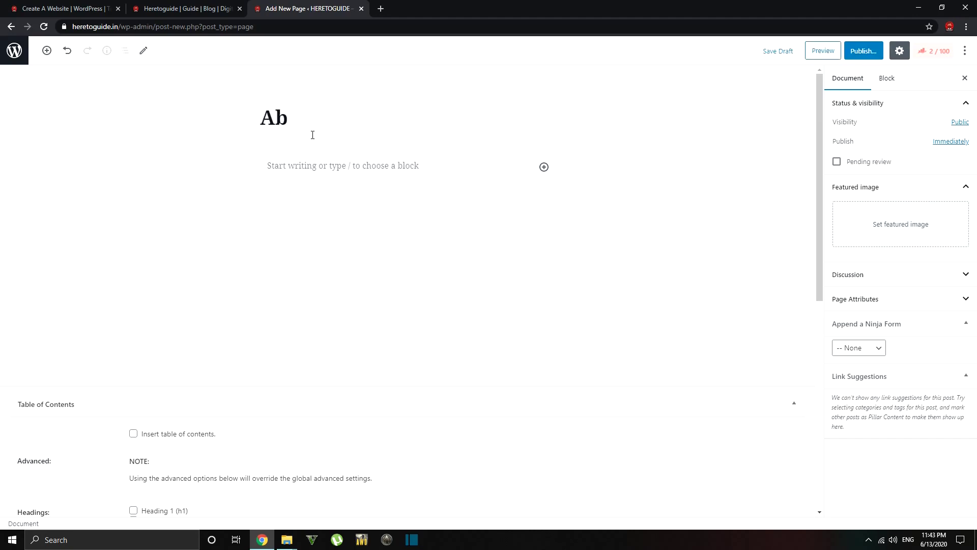
{"action": "type", "text": "out us"}
Write the page's first paragraph as "we at heretoguide will guid eyou thrugh all your difficulties"
{"action": "left_click", "coordinate": [321, 164]}
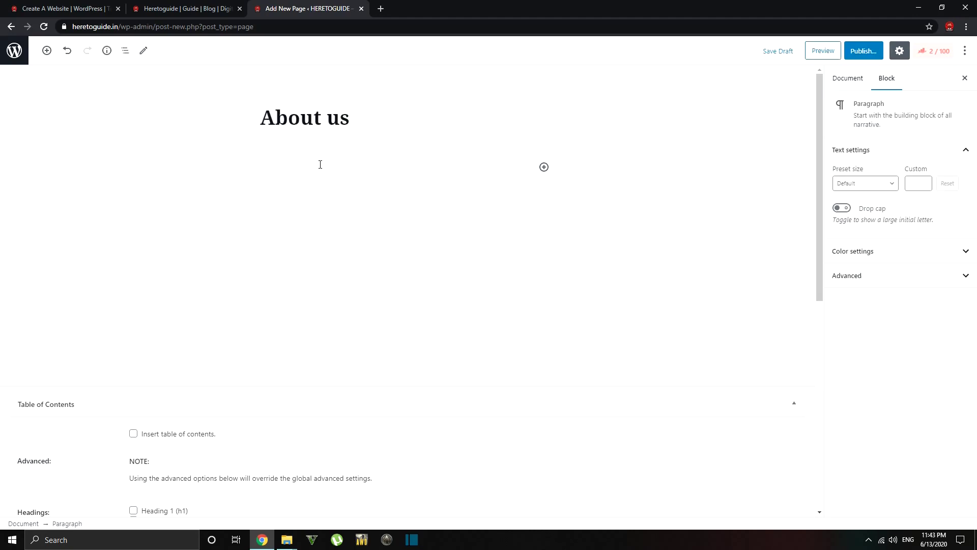
{"action": "type", "text": "We at"}
{"action": "type", "text": " heretogu"}
{"action": "type", "text": "id"}
{"action": "type", "text": "e will gu"}
{"action": "type", "text": "id eyo"}
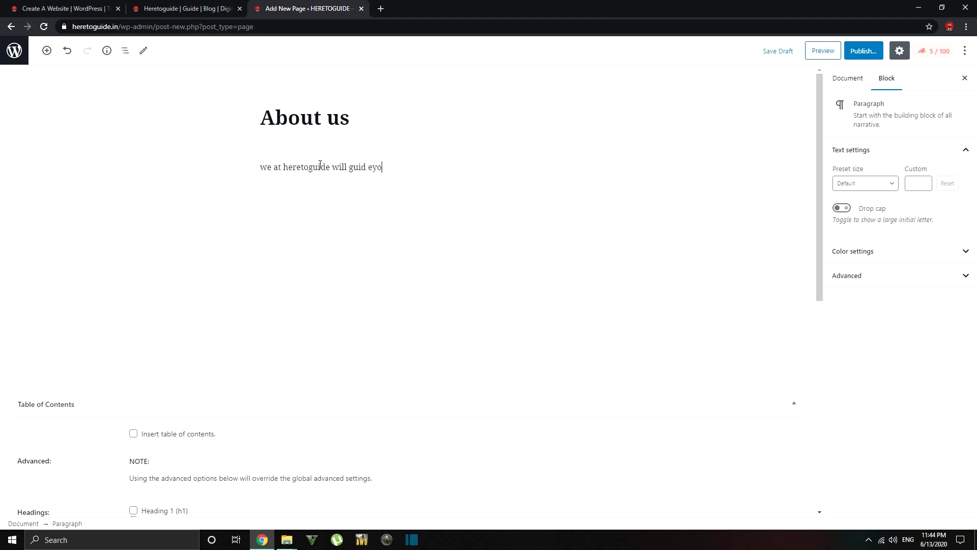
{"action": "type", "text": "u thro"}
{"action": "type", "text": "ugh all o"}
{"action": "key", "text": "BackSpace"}
{"action": "type", "text": "your difficulties"}
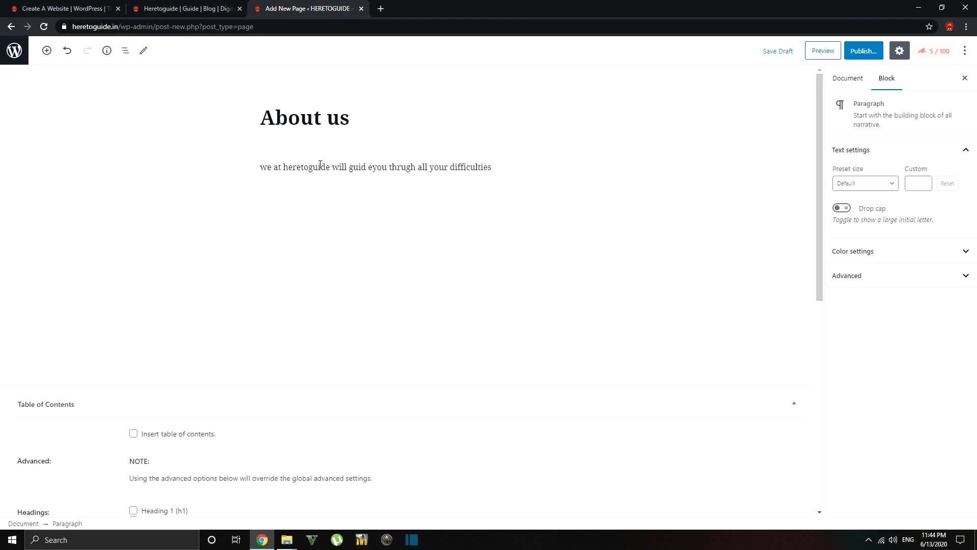
Publish the About us page and dismiss the post-publish details
{"action": "left_click", "coordinate": [864, 52]}
{"action": "left_click", "coordinate": [906, 51]}
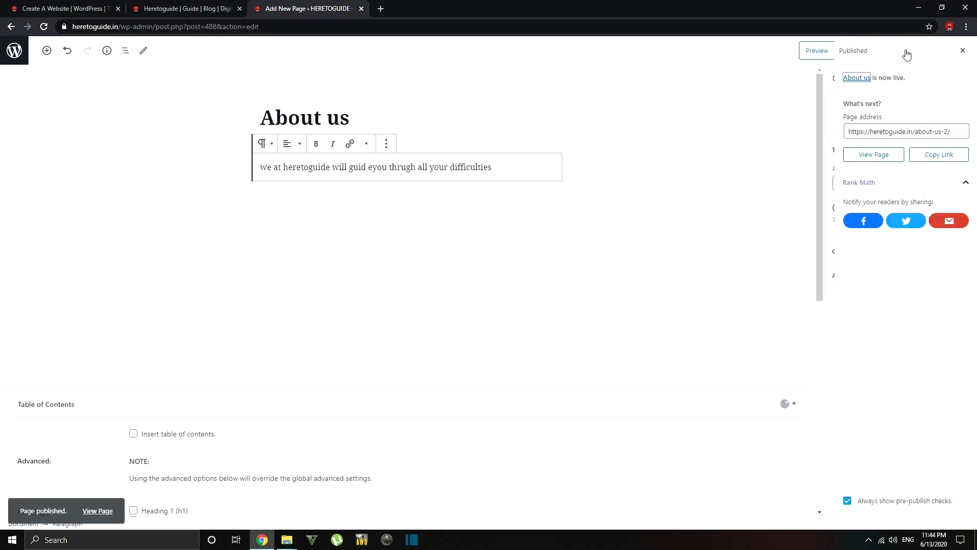
{"action": "left_click", "coordinate": [962, 51]}
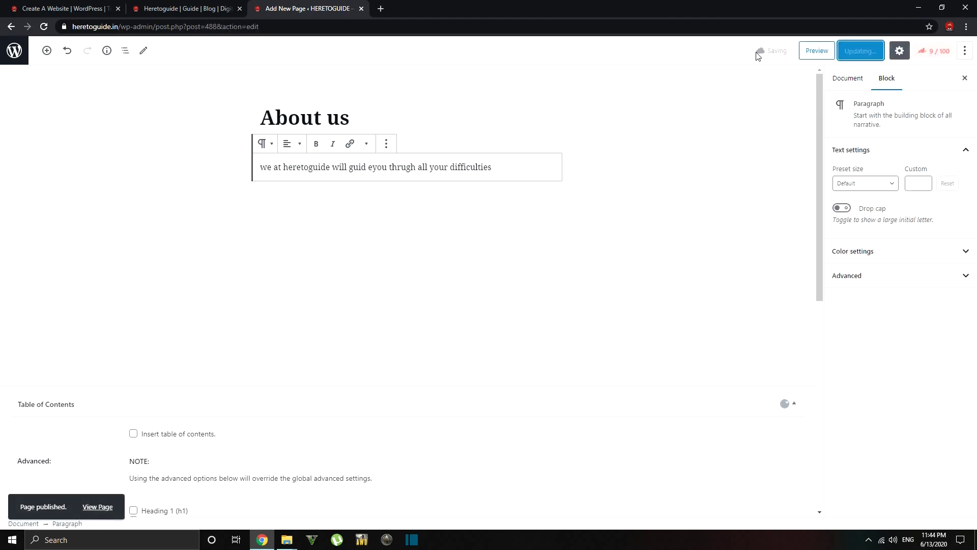
Leave the About us page editor and open the management page for post categories
{"action": "left_click", "coordinate": [13, 51]}
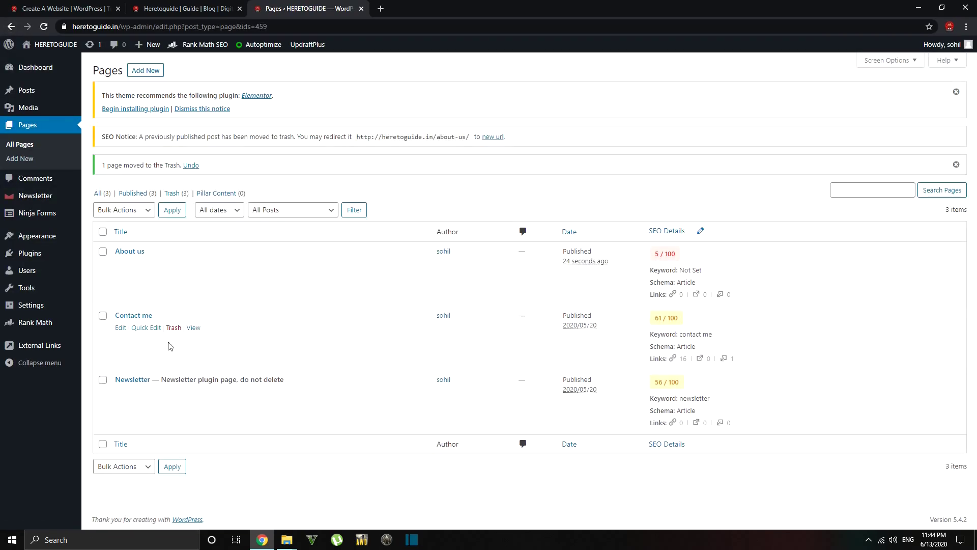
{"action": "mouse_move", "coordinate": [27, 93]}
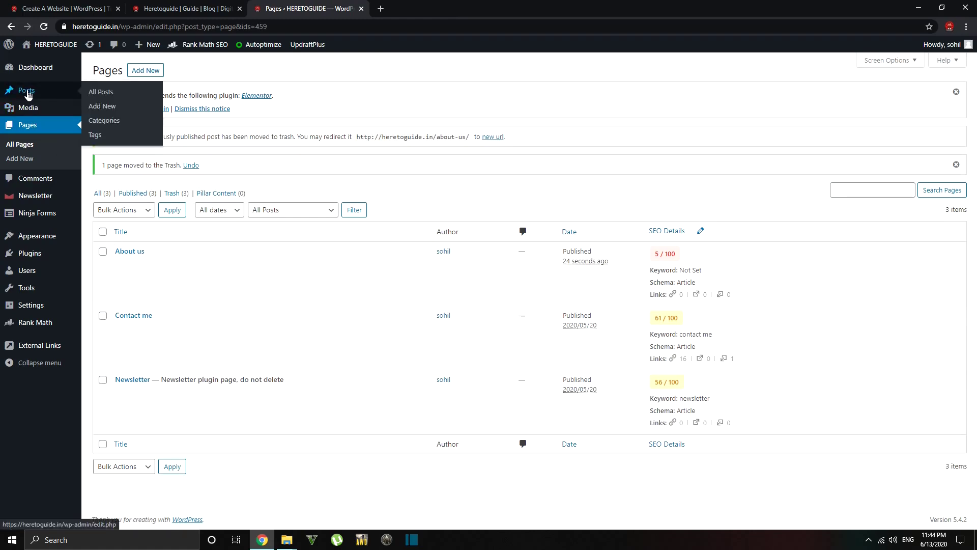
{"action": "left_click", "coordinate": [105, 121]}
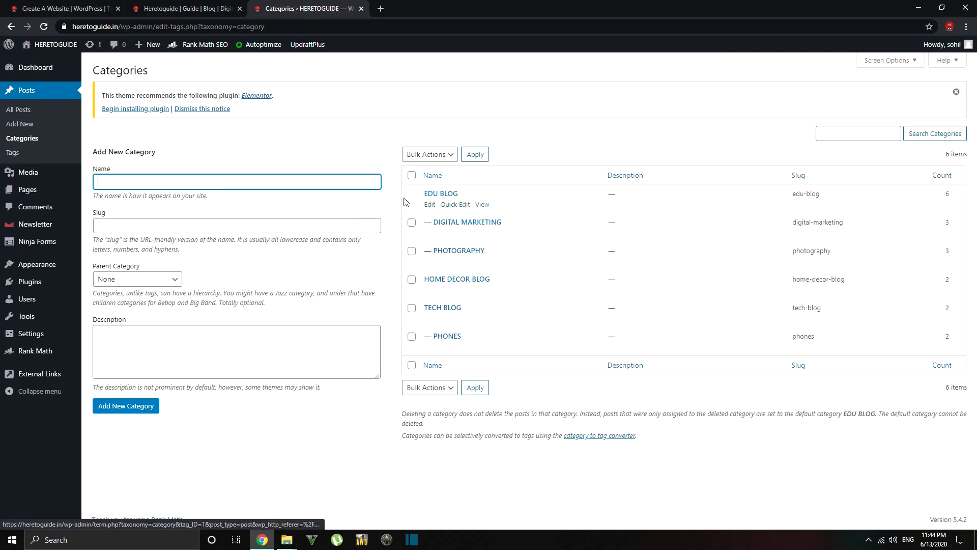
Examine the blog category links and their subcategories in the live Heretoguide site's header menu
{"action": "left_click", "coordinate": [159, 8]}
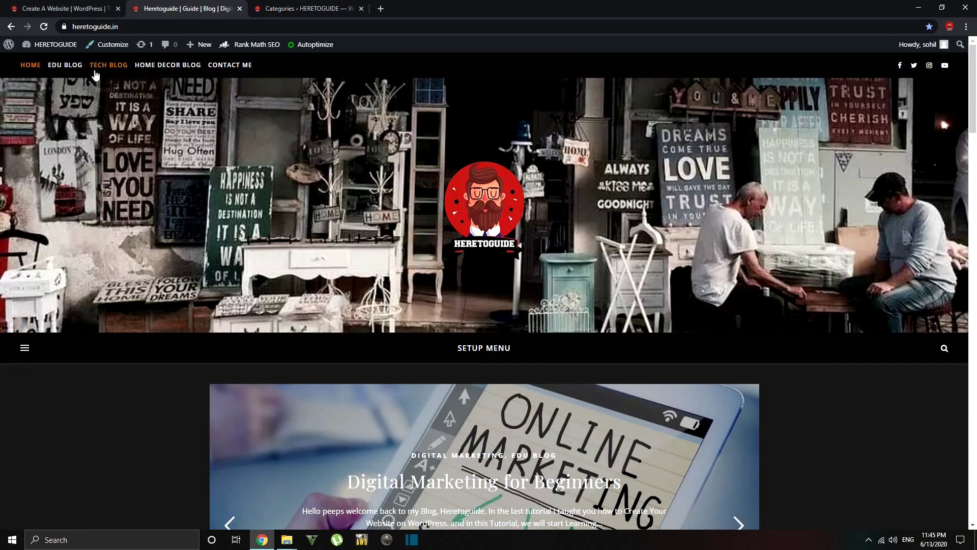
{"action": "mouse_move", "coordinate": [63, 72]}
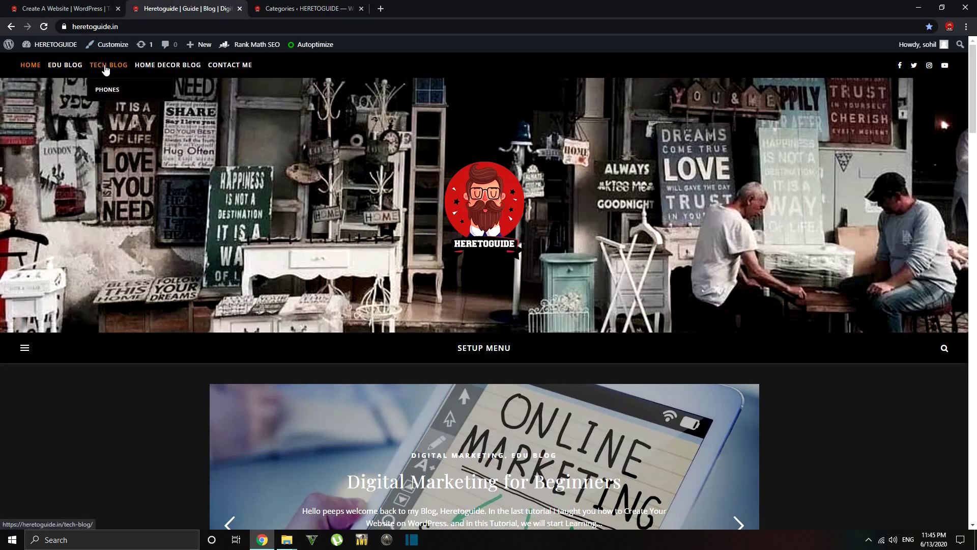
{"action": "left_click", "coordinate": [63, 4]}
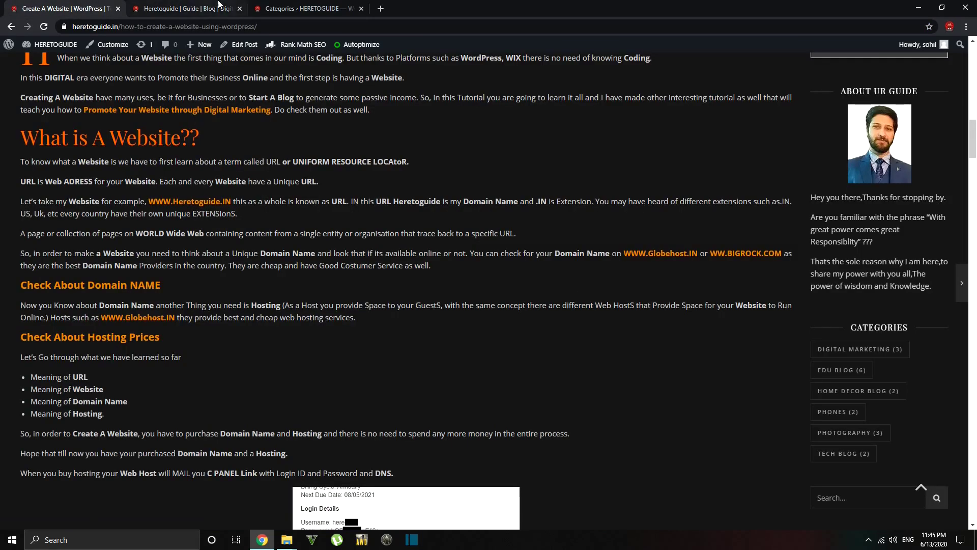
Return to the category form and enter "ENTERTAINMENT BLOG" as both the new category's name and slug
{"action": "left_click", "coordinate": [305, 9]}
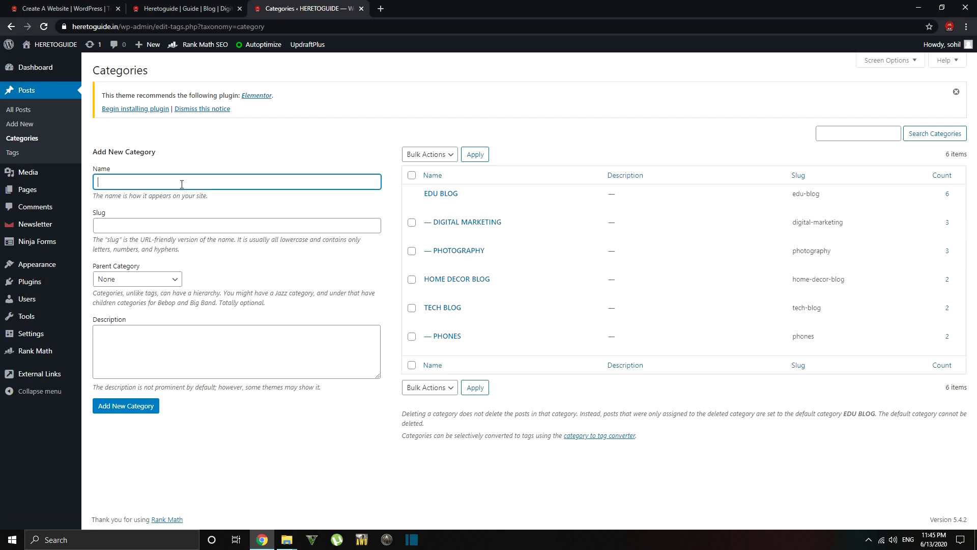
{"action": "type", "text": "Entertainmen"}
{"action": "key", "text": "BackSpace"}
{"action": "key", "text": "BackSpace"}
{"action": "key", "text": "BackSpace"}
{"action": "key", "text": "BackSpace"}
{"action": "key", "text": "BackSpace"}
{"action": "key", "text": "BackSpace"}
{"action": "key", "text": "BackSpace"}
{"action": "key", "text": "BackSpace"}
{"action": "key", "text": "BackSpace"}
{"action": "key", "text": "BackSpace"}
{"action": "key", "text": "BackSpace"}
{"action": "type", "text": "NTERTAIN"}
{"action": "type", "text": "MENY"}
{"action": "type", "text": " BLOG"}
{"action": "left_click", "coordinate": [161, 225]}
{"action": "type", "text": "ENTERTAINMENT BLOG"}
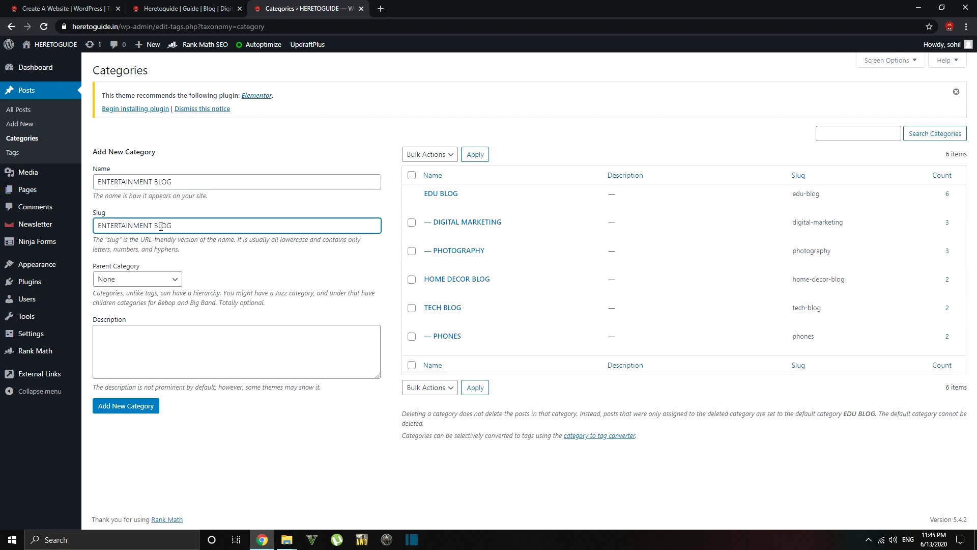
Keep the parent category at None and add the ENTERTAINMENT BLOG category
{"action": "left_click", "coordinate": [152, 280]}
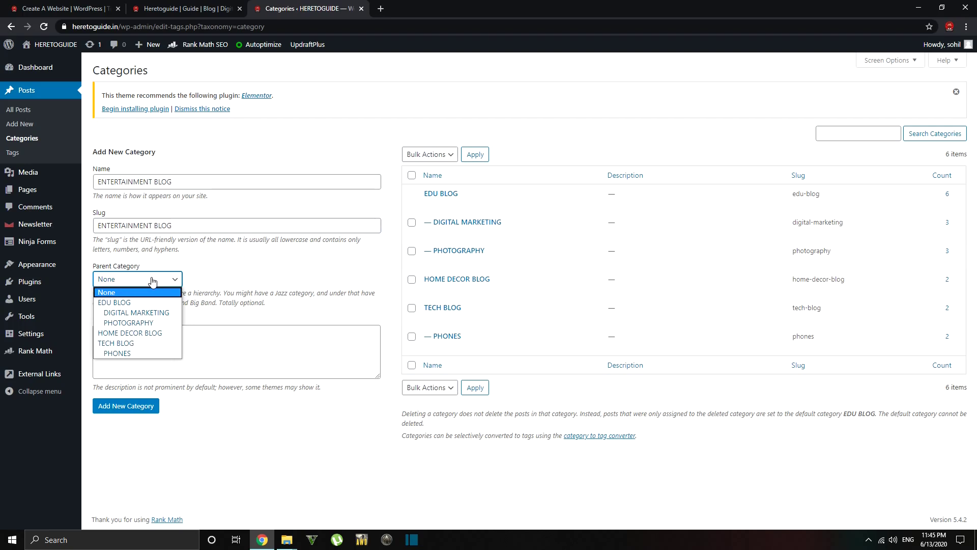
{"action": "mouse_move", "coordinate": [432, 201]}
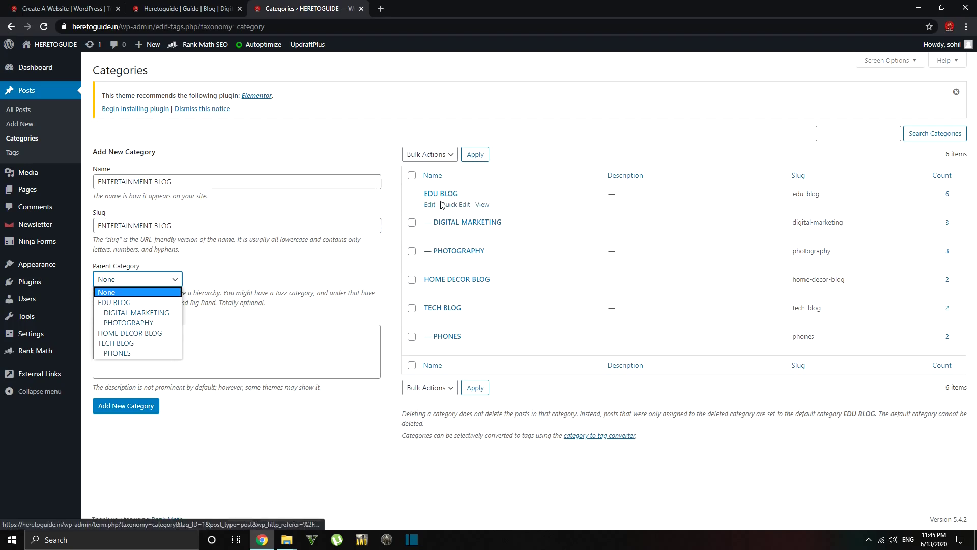
{"action": "mouse_move", "coordinate": [441, 232]}
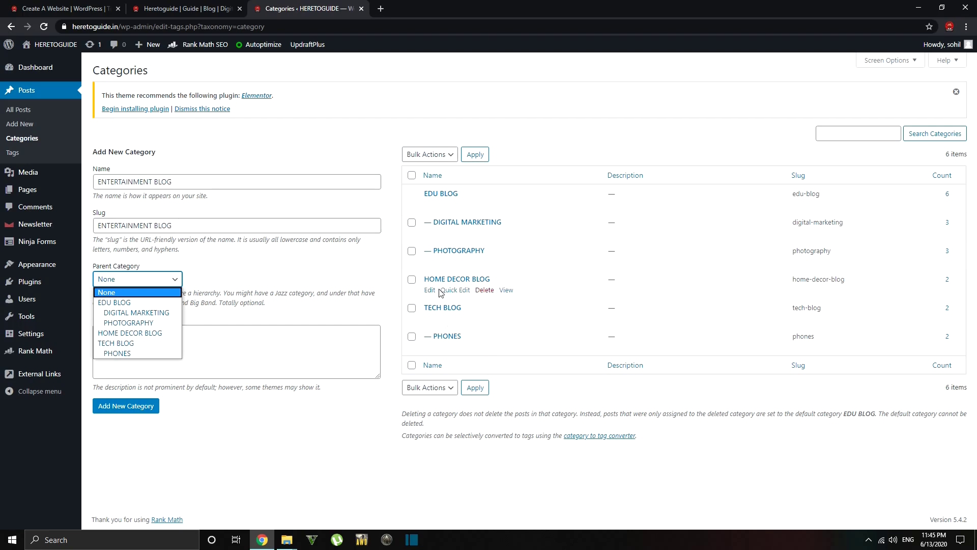
{"action": "mouse_move", "coordinate": [455, 341]}
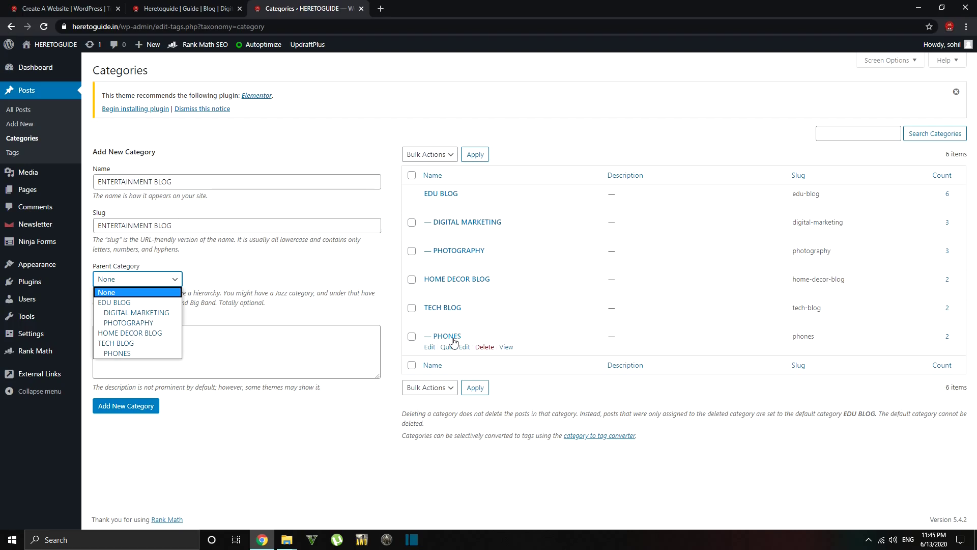
{"action": "left_click", "coordinate": [243, 276]}
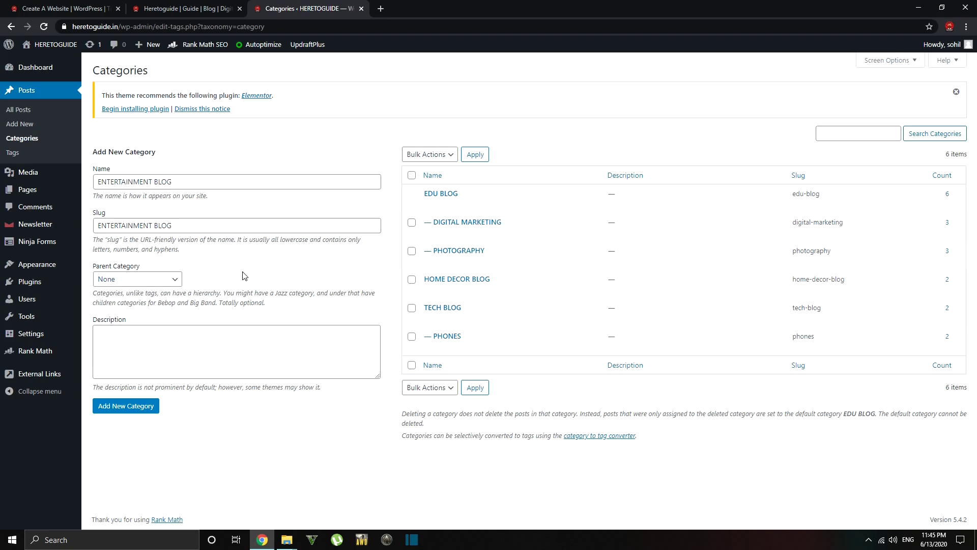
{"action": "left_click", "coordinate": [136, 411]}
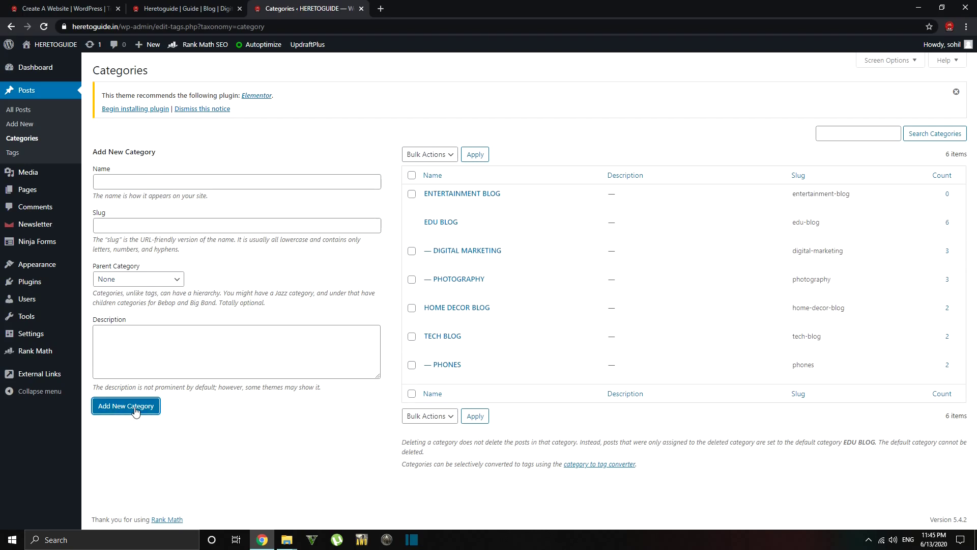
Enter "NOVELS" as both the name and the slug of another new category
{"action": "left_click", "coordinate": [198, 184]}
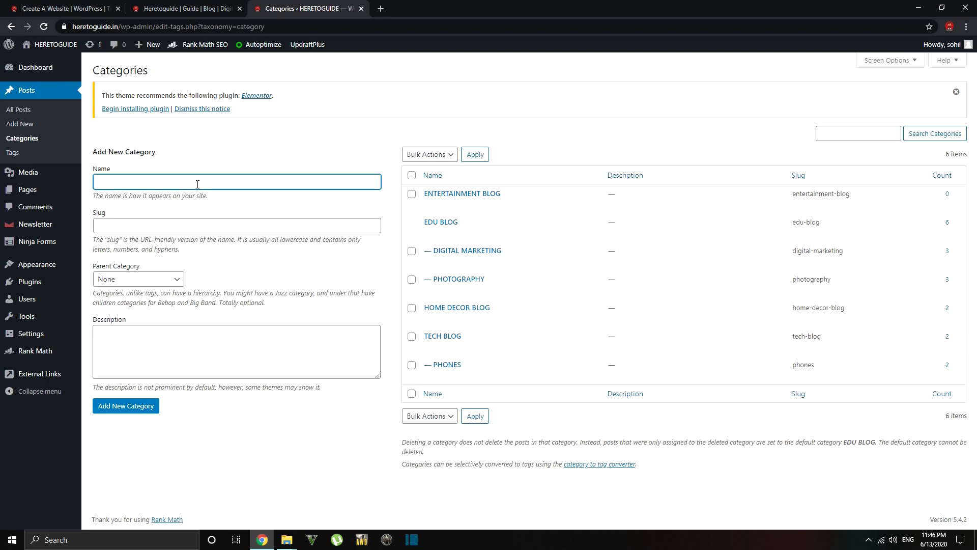
{"action": "type", "text": "NOVELS"}
{"action": "left_click", "coordinate": [204, 224]}
{"action": "left_click_drag", "start_coordinate": [139, 183], "coordinate": [87, 186]}
{"action": "key", "text": "ctrl+c"}
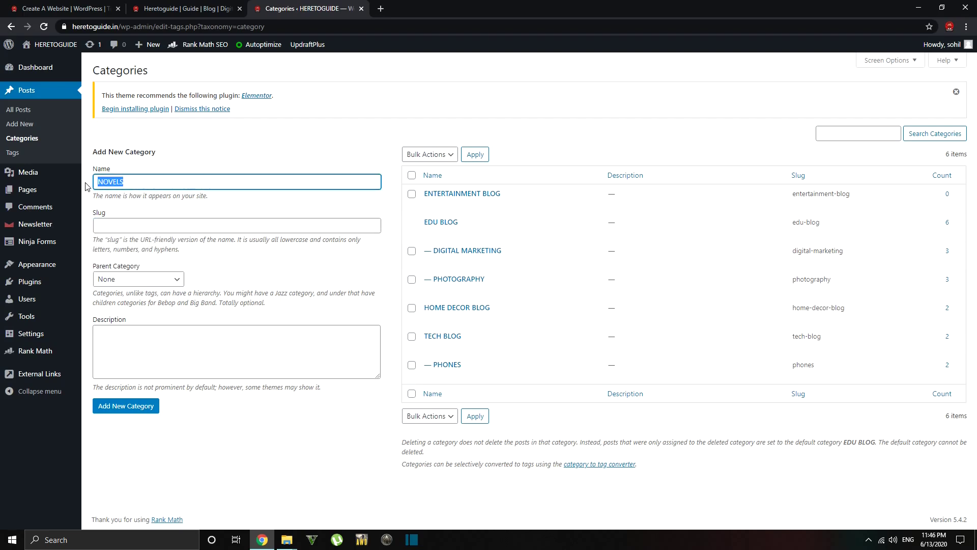
{"action": "left_click", "coordinate": [135, 226]}
{"action": "key", "text": "ctrl+v"}
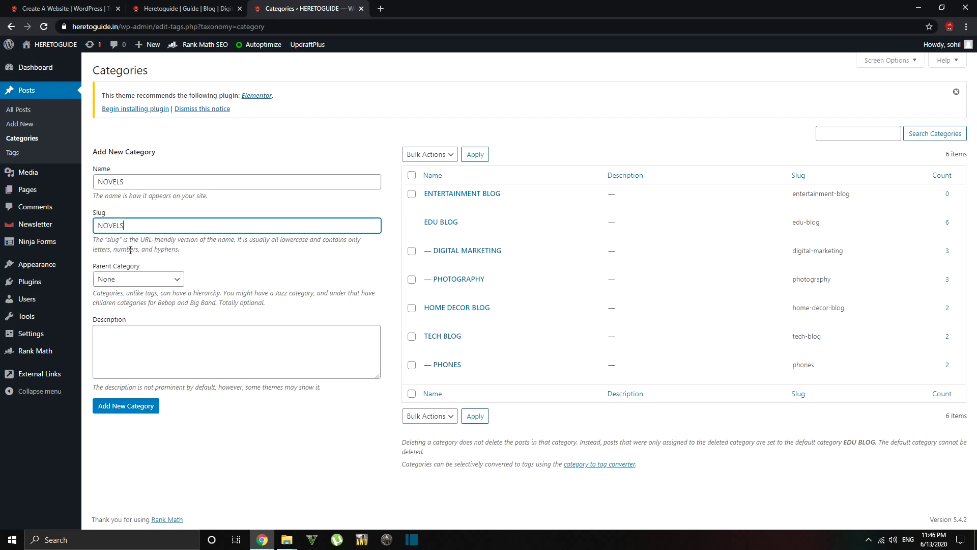
Set ENTERTAINMENT BLOG as the parent of the NOVELS category and add it
{"action": "left_click", "coordinate": [132, 279]}
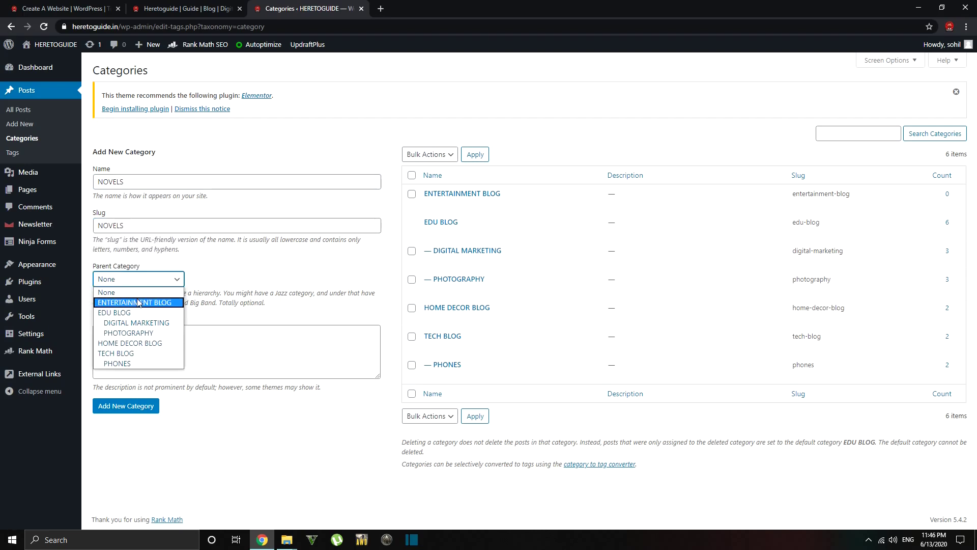
{"action": "left_click", "coordinate": [138, 303]}
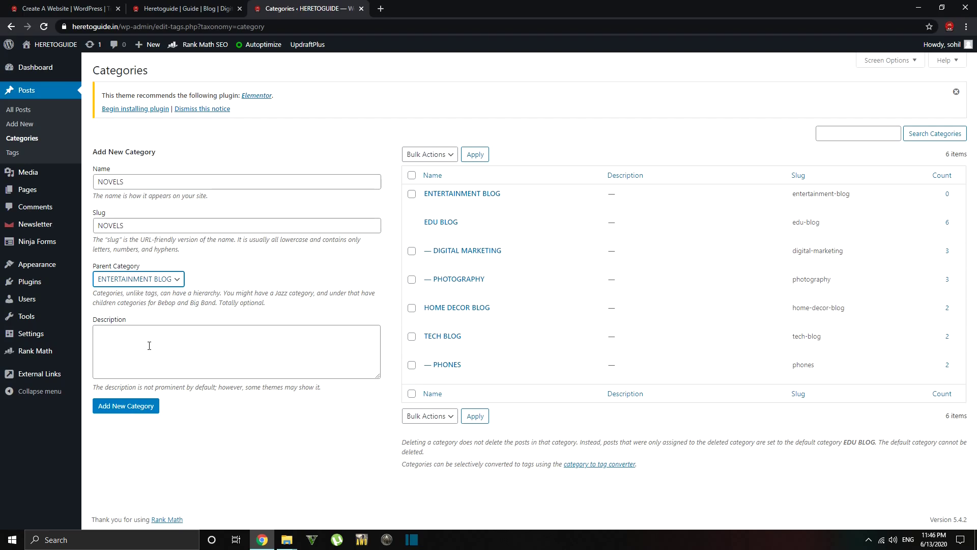
{"action": "left_click", "coordinate": [130, 406]}
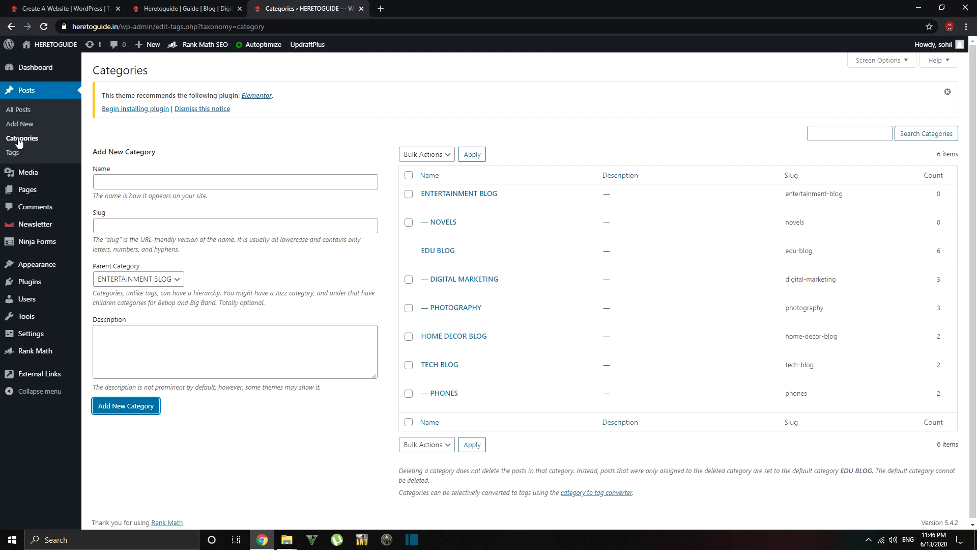
Create a new post titled "NOVELS" with the paragraph "see different types of novels"
{"action": "left_click", "coordinate": [26, 111]}
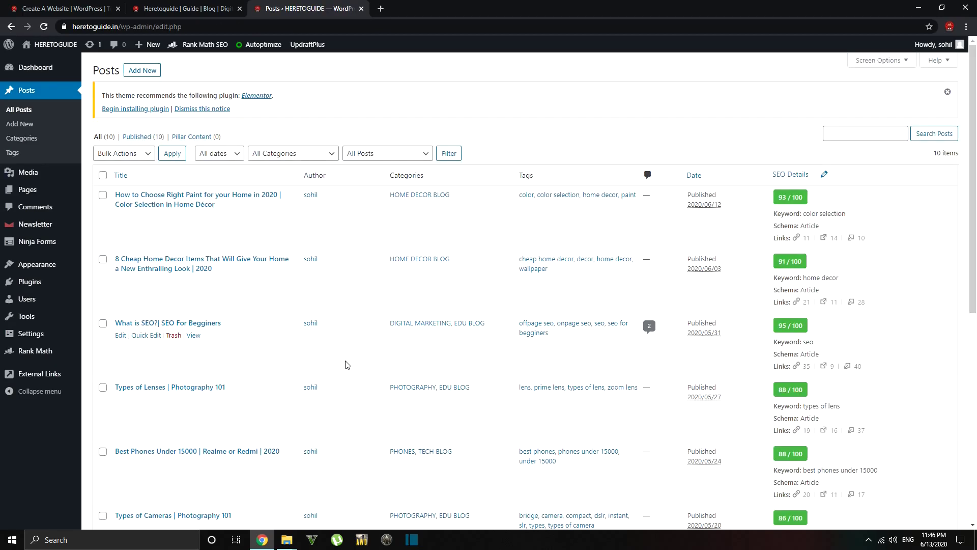
{"action": "left_click", "coordinate": [148, 70]}
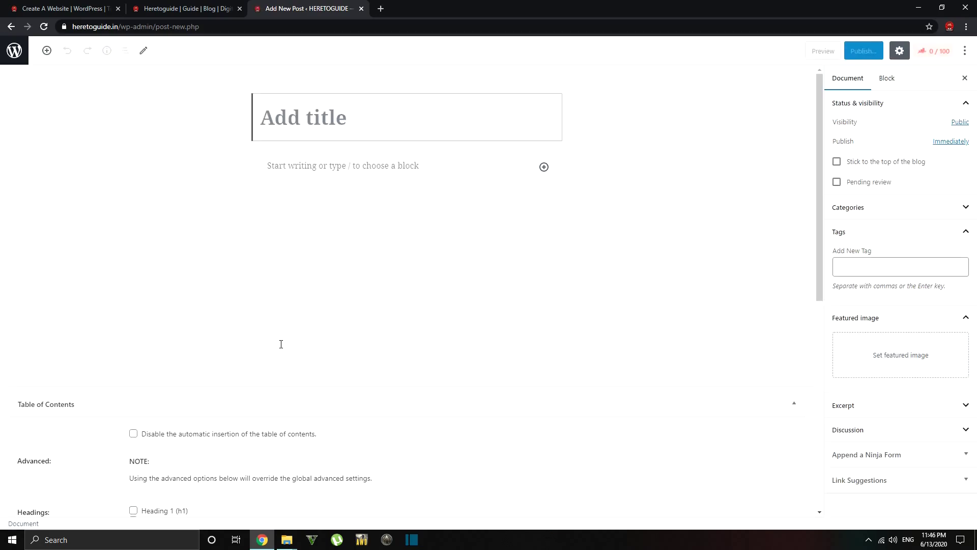
{"action": "type", "text": "NOVELS"}
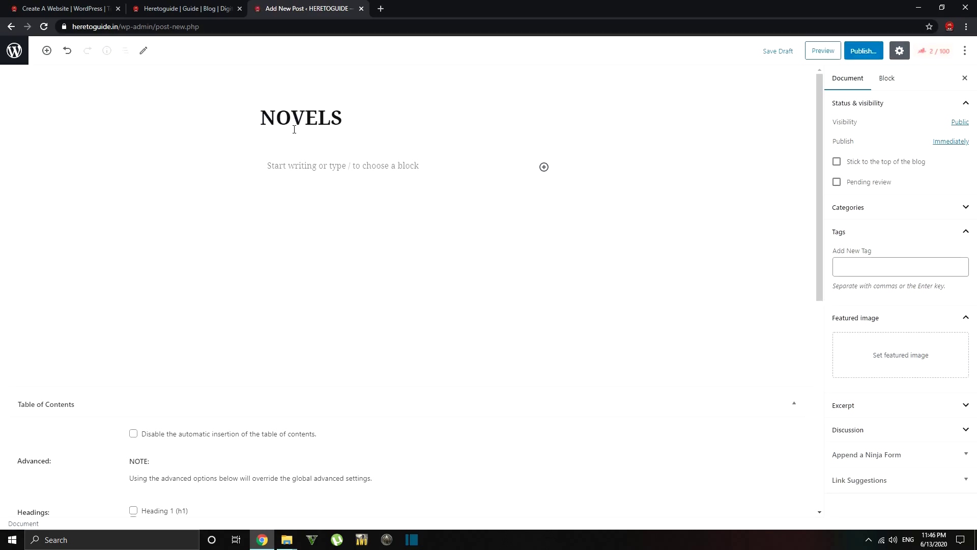
{"action": "left_click", "coordinate": [299, 164]}
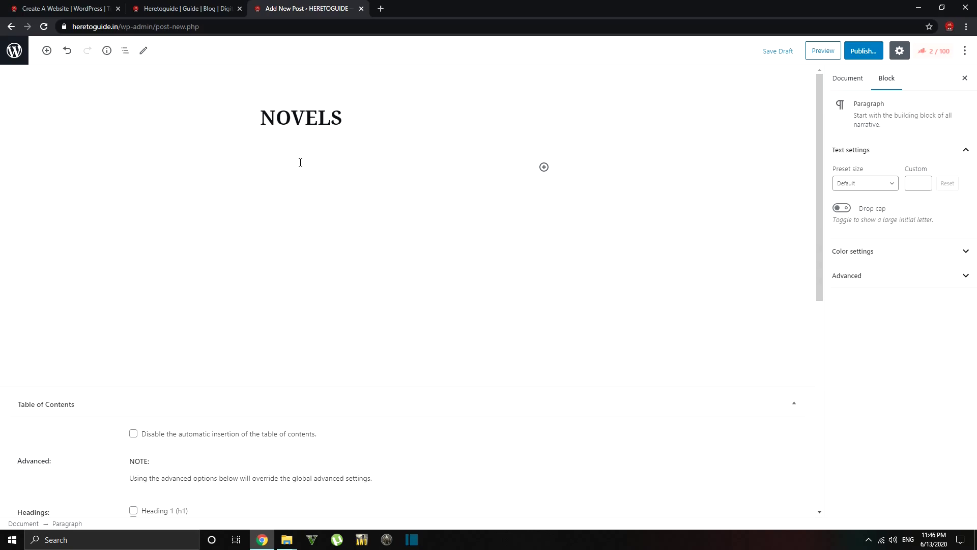
{"action": "type", "text": "see different types of novels"}
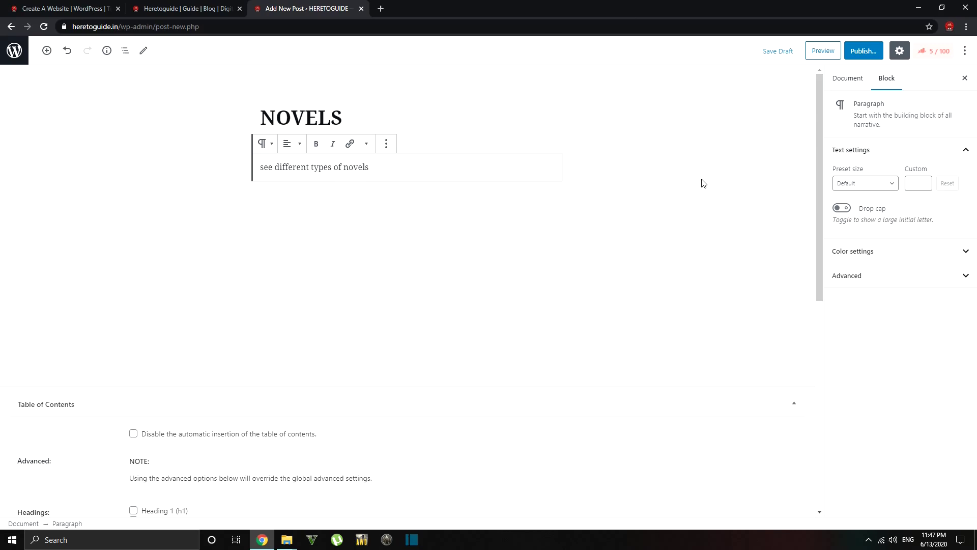
Assign the NOVELS post to the NOVELS and ENTERTAINMENT BLOG categories in its document settings
{"action": "left_click", "coordinate": [900, 52]}
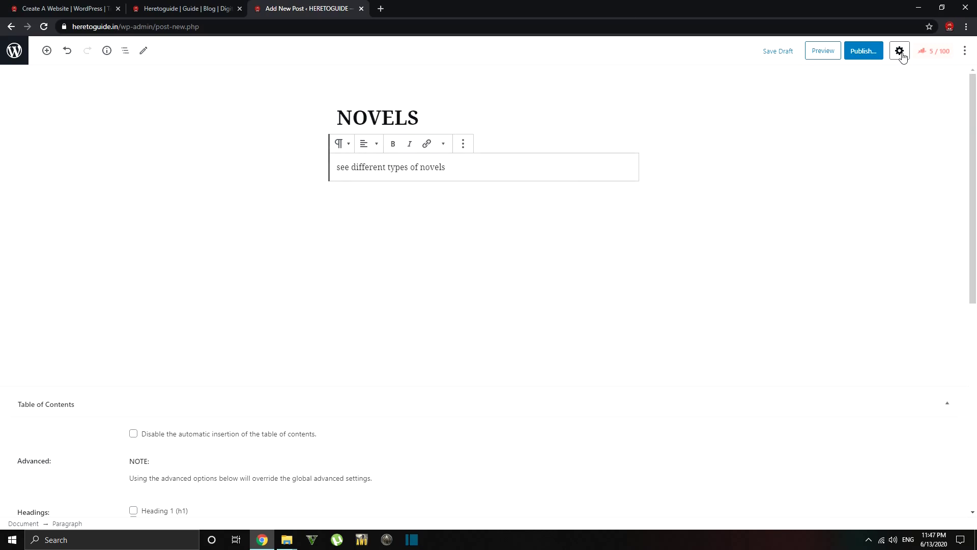
{"action": "left_click", "coordinate": [899, 52]}
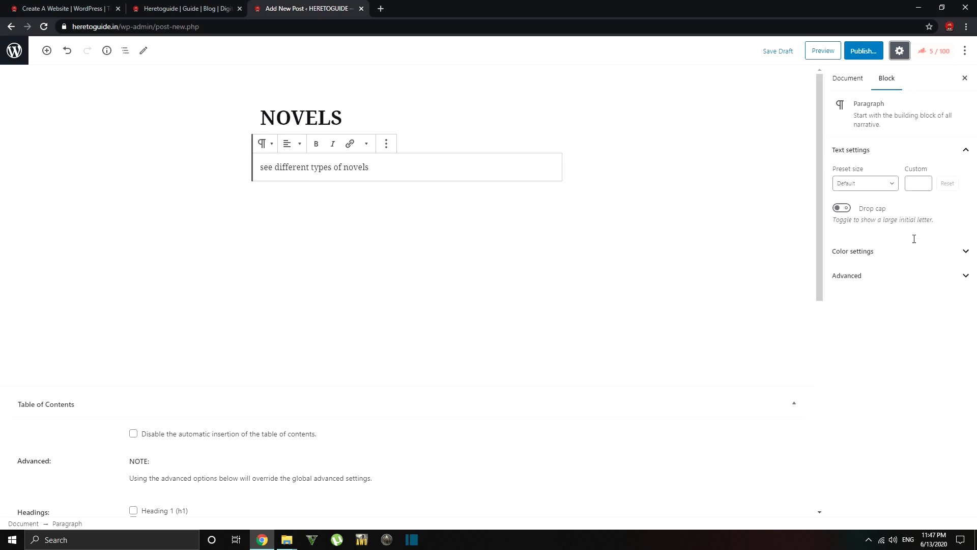
{"action": "left_click", "coordinate": [414, 165]}
{"action": "left_click", "coordinate": [850, 79]}
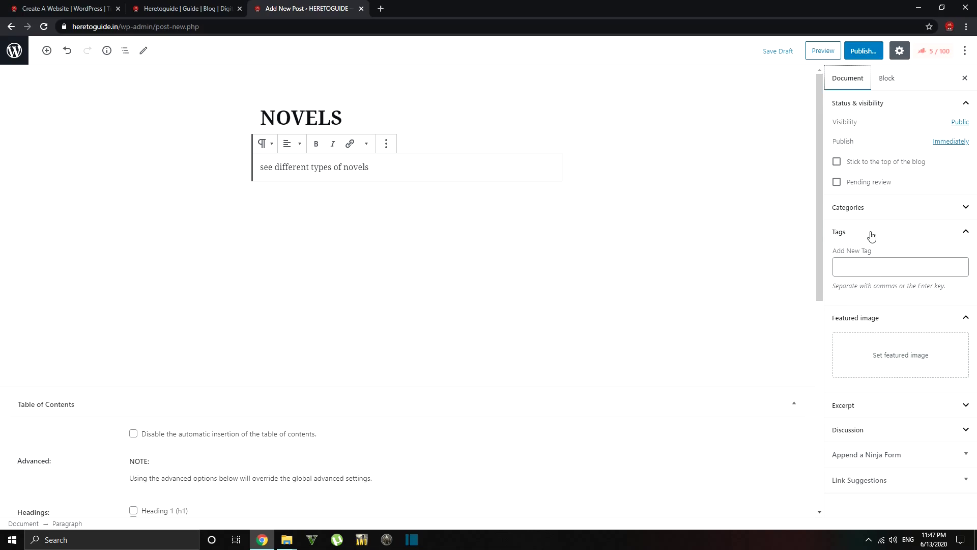
{"action": "left_click", "coordinate": [861, 213]}
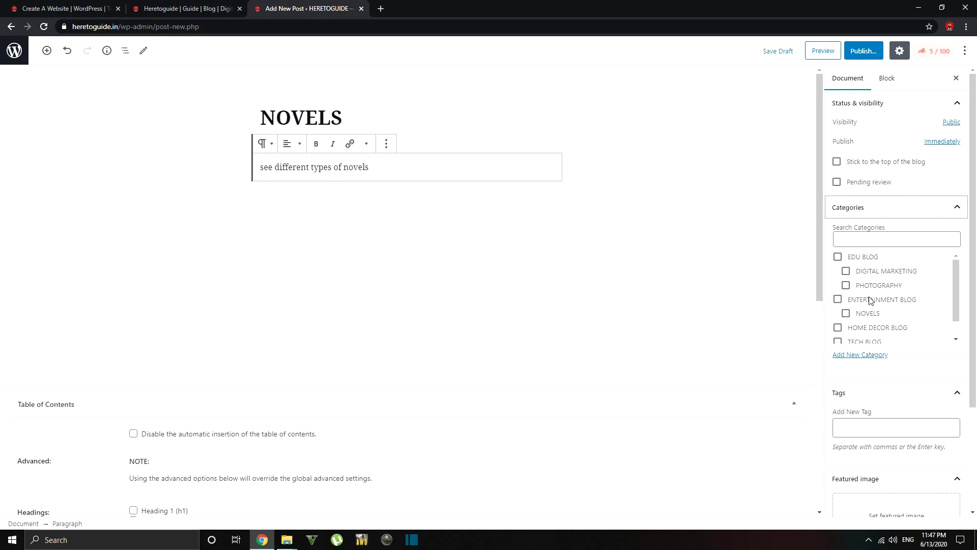
{"action": "scroll", "coordinate": [872, 300], "scroll_direction": "down", "scroll_amount": 1}
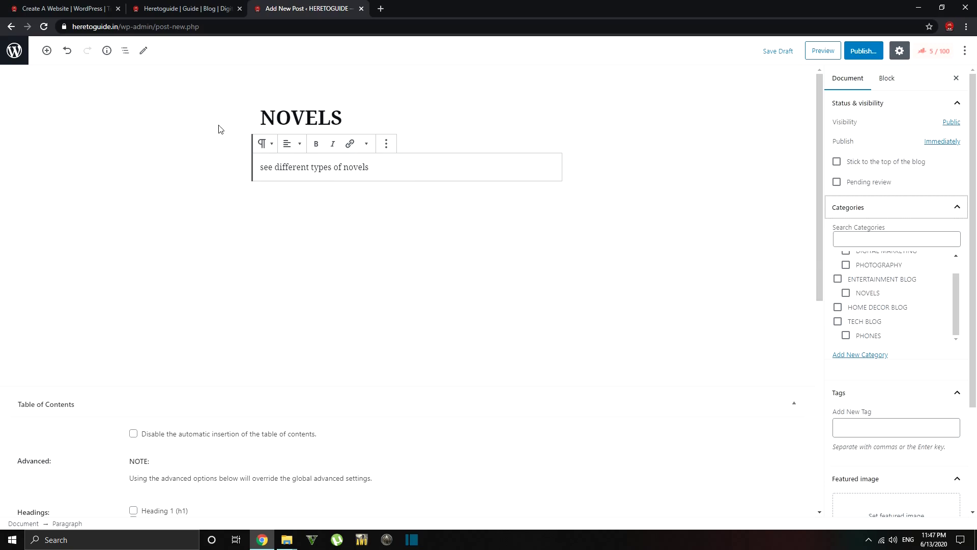
{"action": "left_click", "coordinate": [846, 294]}
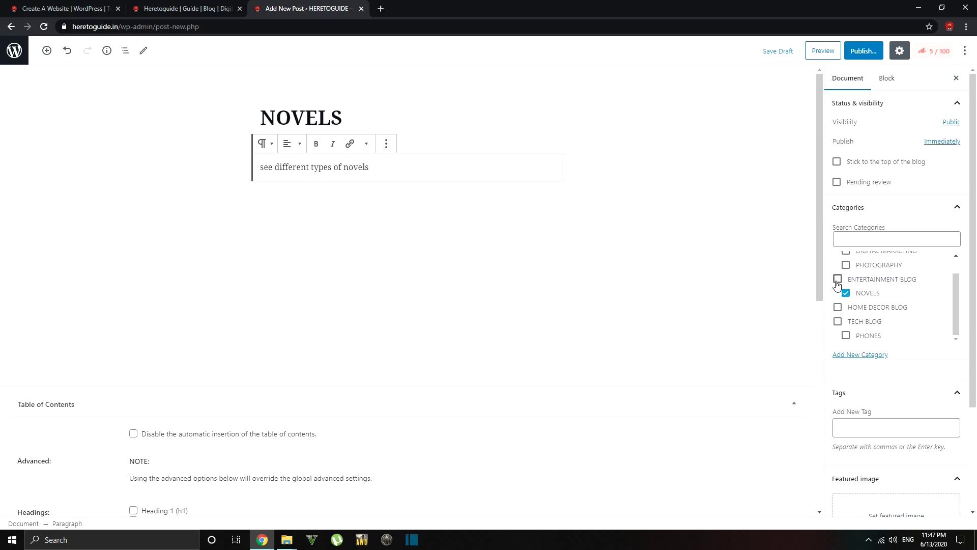
{"action": "left_click", "coordinate": [838, 280]}
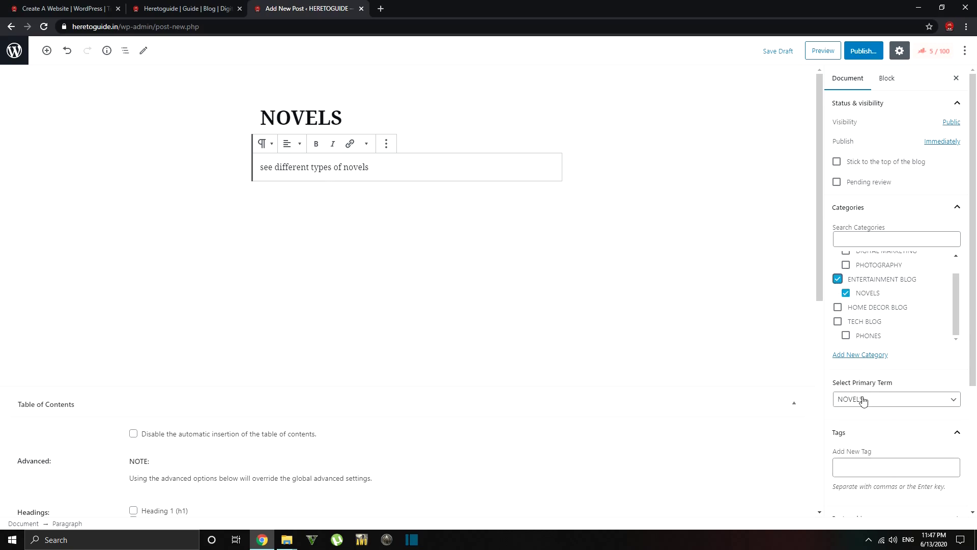
{"action": "scroll", "coordinate": [864, 486], "scroll_direction": "down", "scroll_amount": 1}
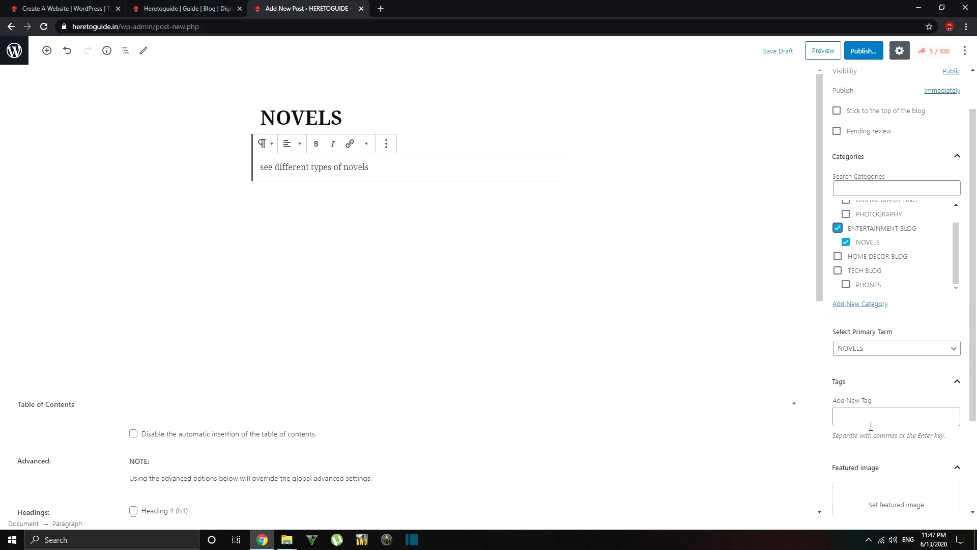
{"action": "scroll", "coordinate": [871, 410], "scroll_direction": "down", "scroll_amount": 2}
{"action": "scroll", "coordinate": [885, 407], "scroll_direction": "up", "scroll_amount": 3}
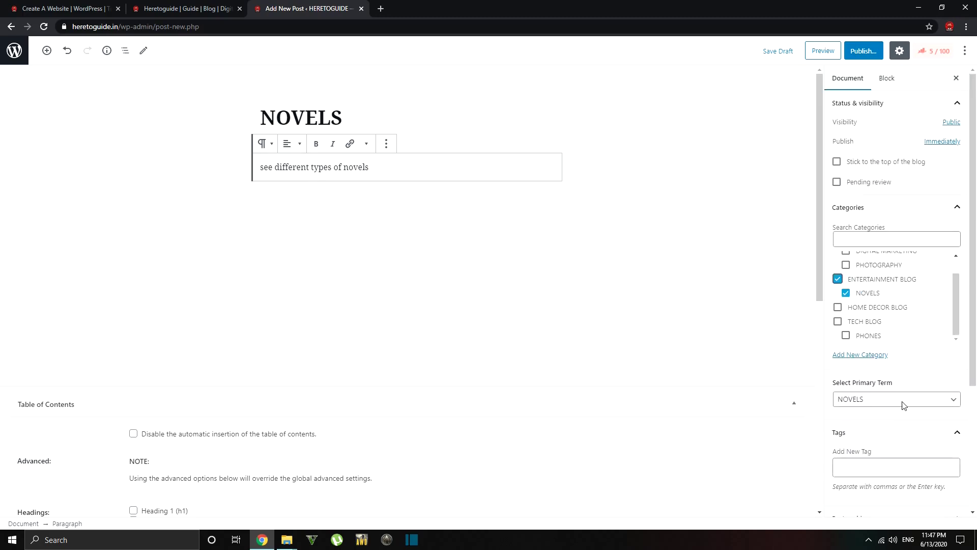
{"action": "scroll", "coordinate": [876, 306], "scroll_direction": "up", "scroll_amount": 1}
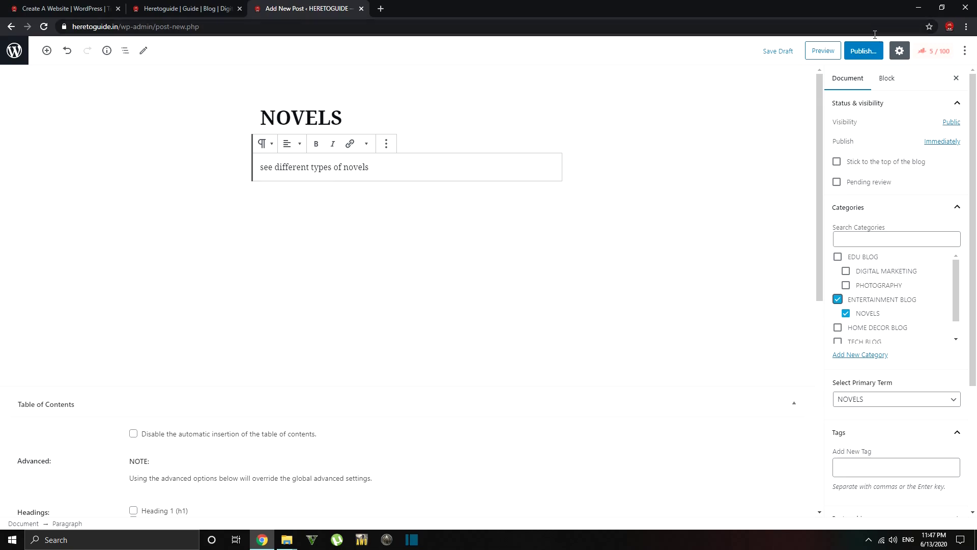
Publish the NOVELS post, return to the posts list and dismiss the plugin recommendation notice
{"action": "left_click", "coordinate": [865, 53]}
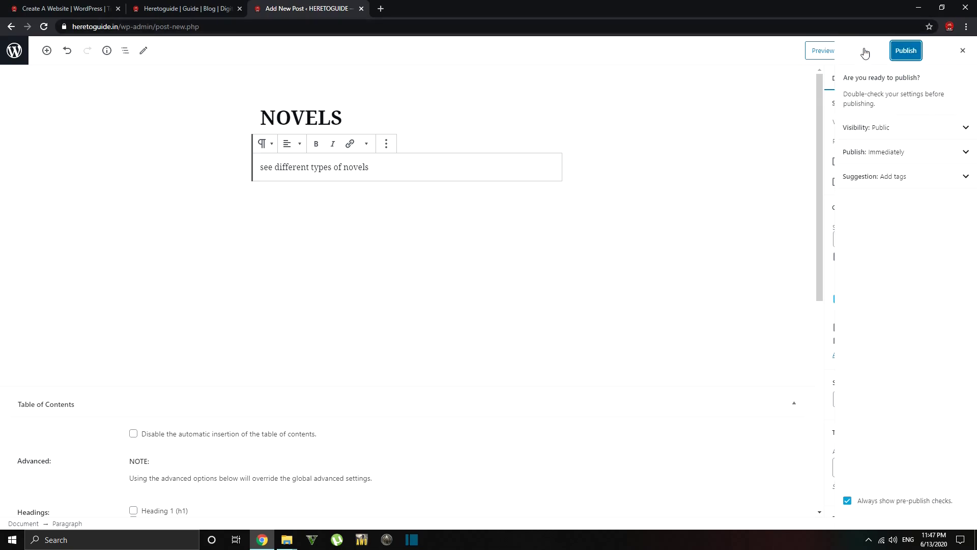
{"action": "left_click", "coordinate": [915, 57]}
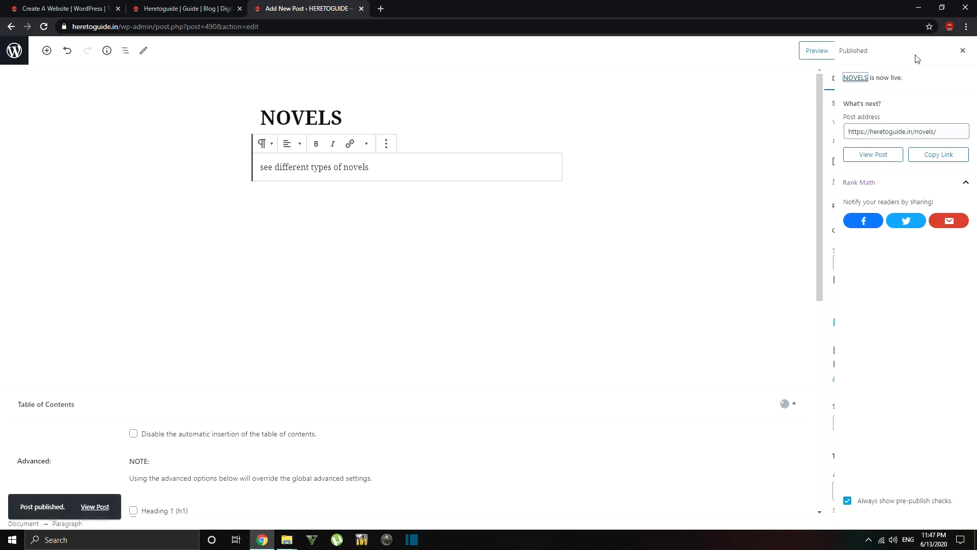
{"action": "left_click", "coordinate": [963, 51]}
{"action": "left_click", "coordinate": [10, 49]}
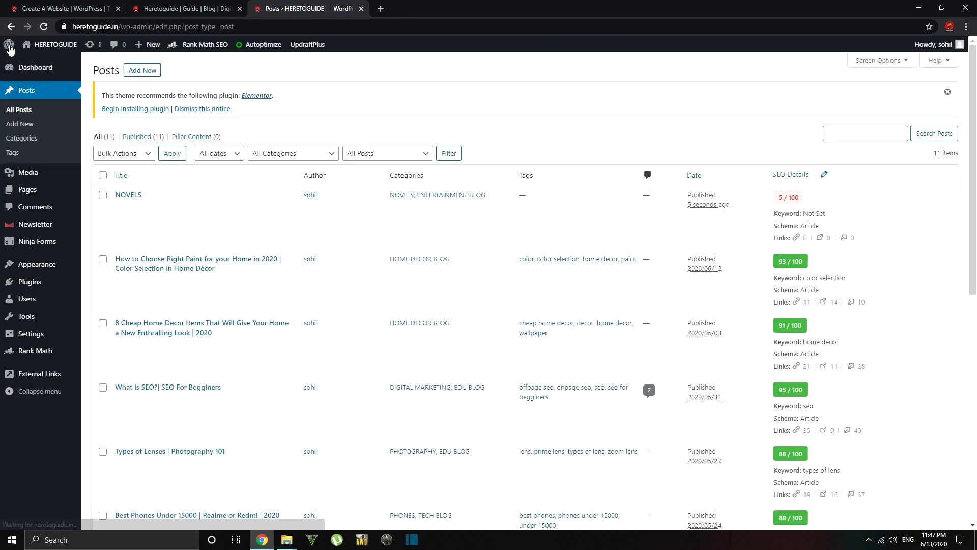
{"action": "left_click", "coordinate": [947, 94]}
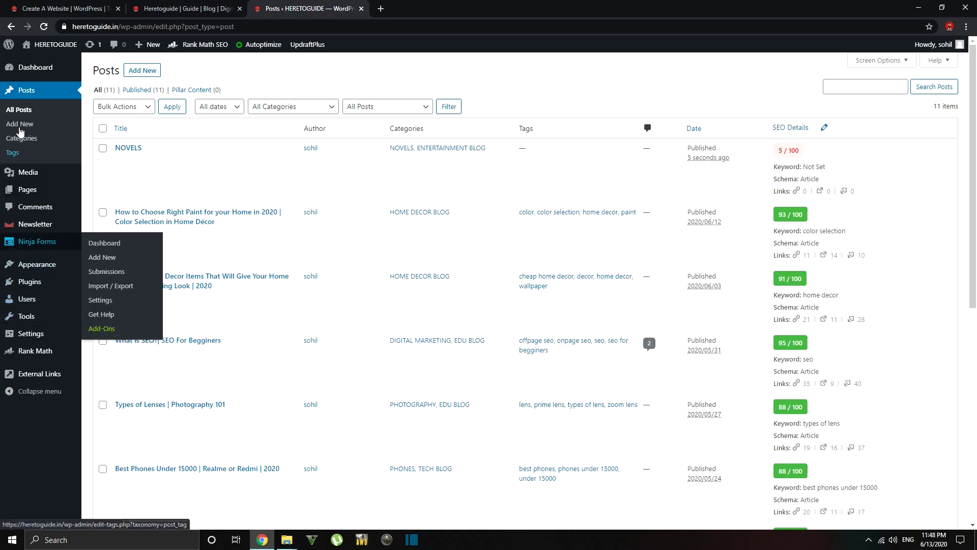
Open the theme's menu editor and examine the structure and display settings of MENU1
{"action": "mouse_move", "coordinate": [30, 266]}
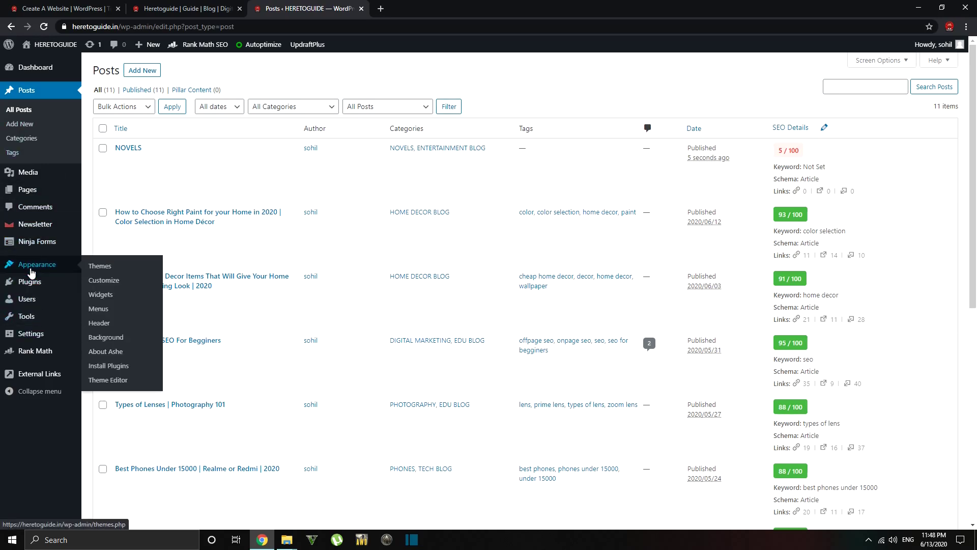
{"action": "left_click", "coordinate": [104, 310]}
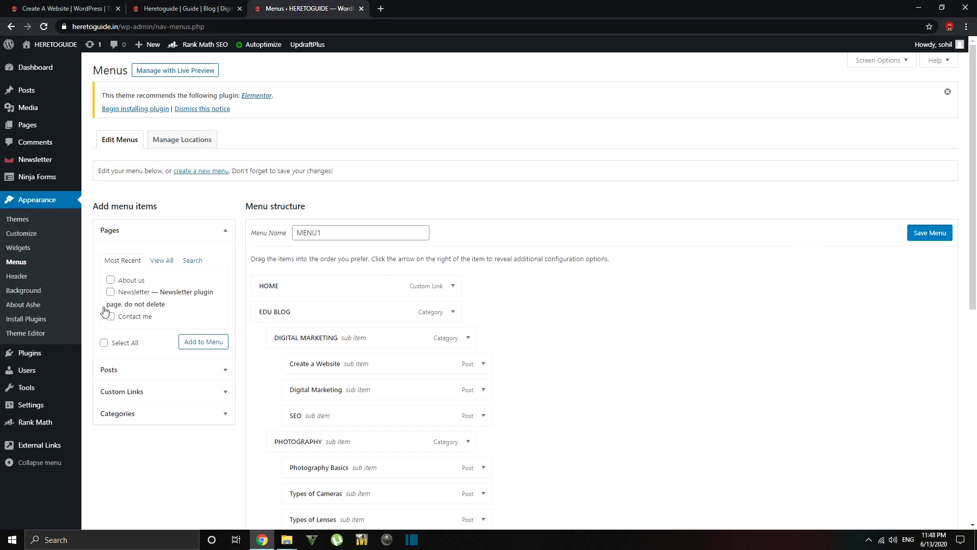
{"action": "scroll", "coordinate": [268, 323], "scroll_direction": "down", "scroll_amount": 6}
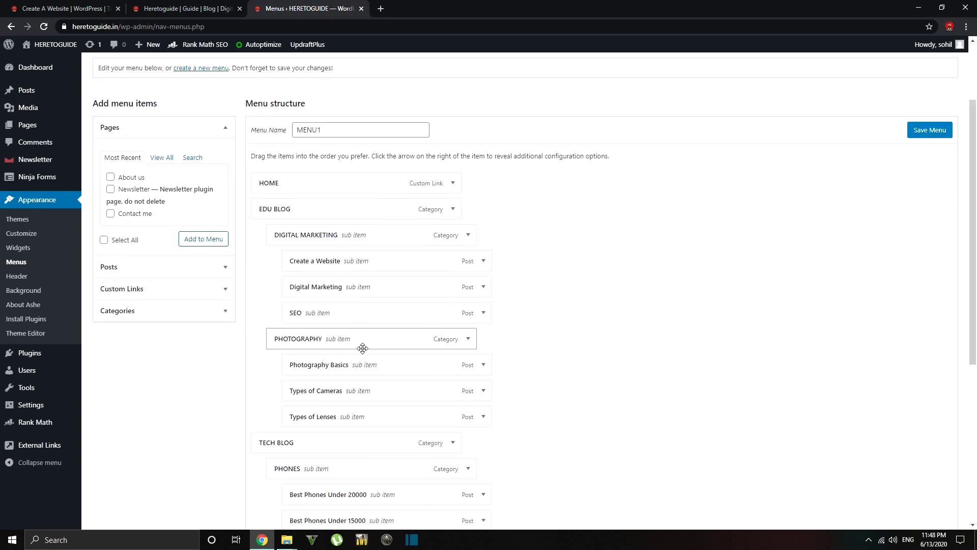
{"action": "scroll", "coordinate": [363, 348], "scroll_direction": "up", "scroll_amount": 2}
{"action": "scroll", "coordinate": [331, 249], "scroll_direction": "up", "scroll_amount": 1}
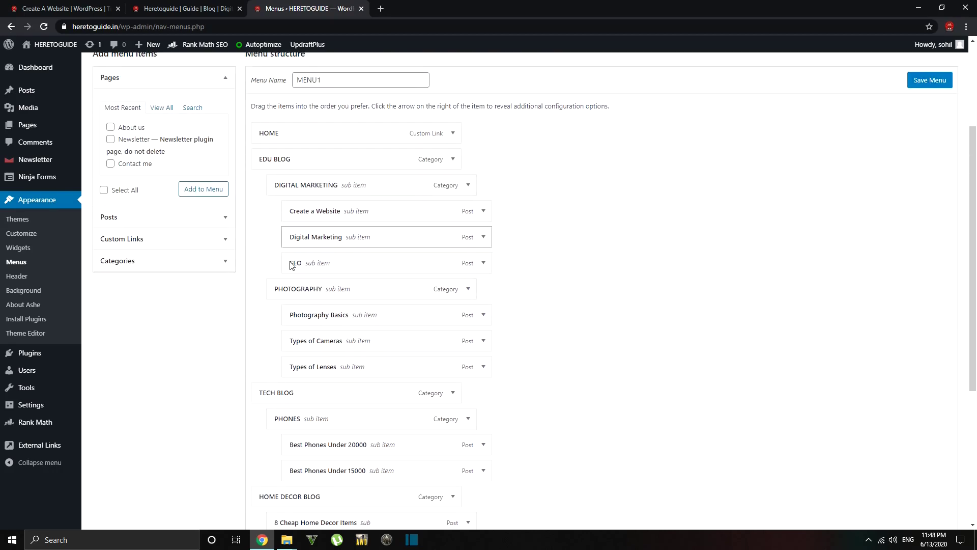
{"action": "scroll", "coordinate": [326, 389], "scroll_direction": "down", "scroll_amount": 2}
{"action": "scroll", "coordinate": [313, 387], "scroll_direction": "down", "scroll_amount": 3}
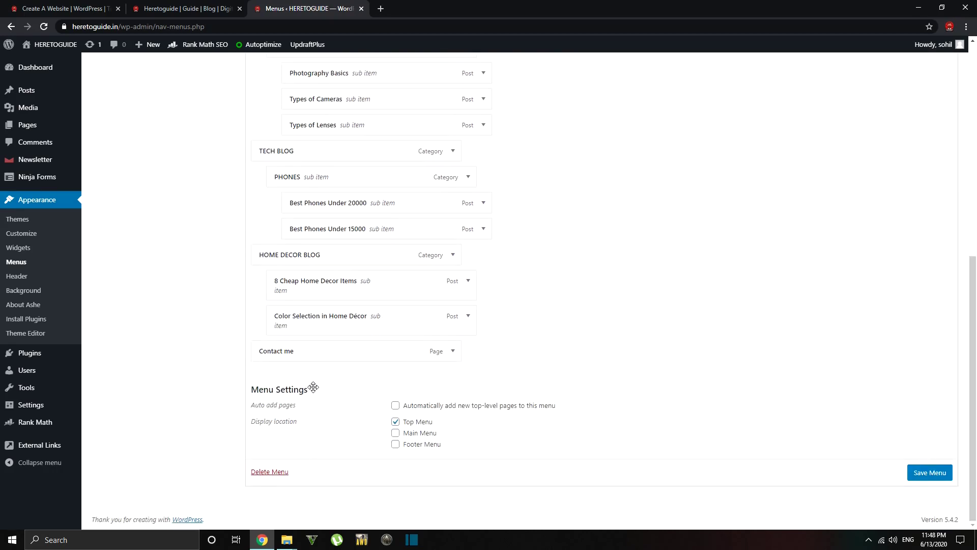
Add the ENTERTAINMENT BLOG and NOVELS categories to MENU1
{"action": "scroll", "coordinate": [290, 367], "scroll_direction": "up", "scroll_amount": 6}
{"action": "left_click", "coordinate": [140, 329]}
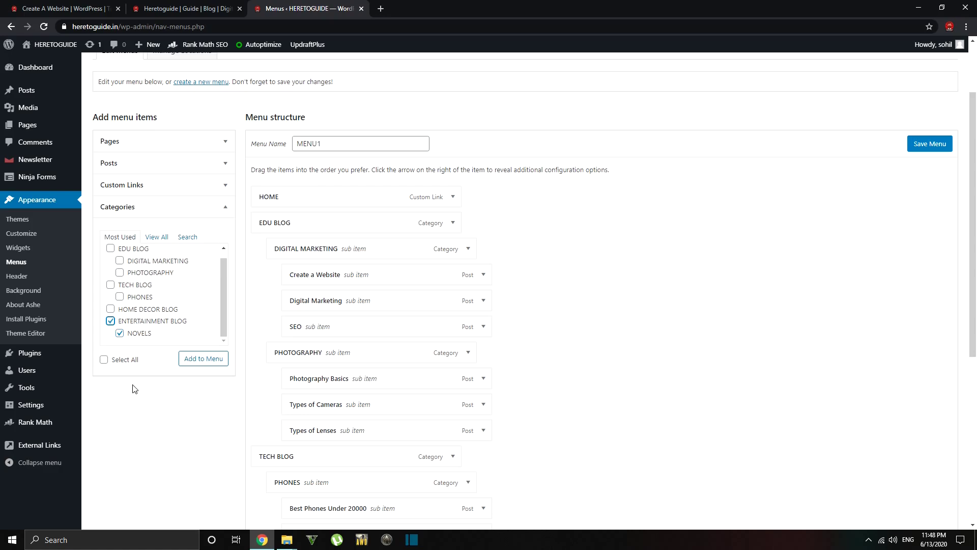
{"action": "left_click", "coordinate": [202, 359]}
{"action": "scroll", "coordinate": [328, 401], "scroll_direction": "down", "scroll_amount": 5}
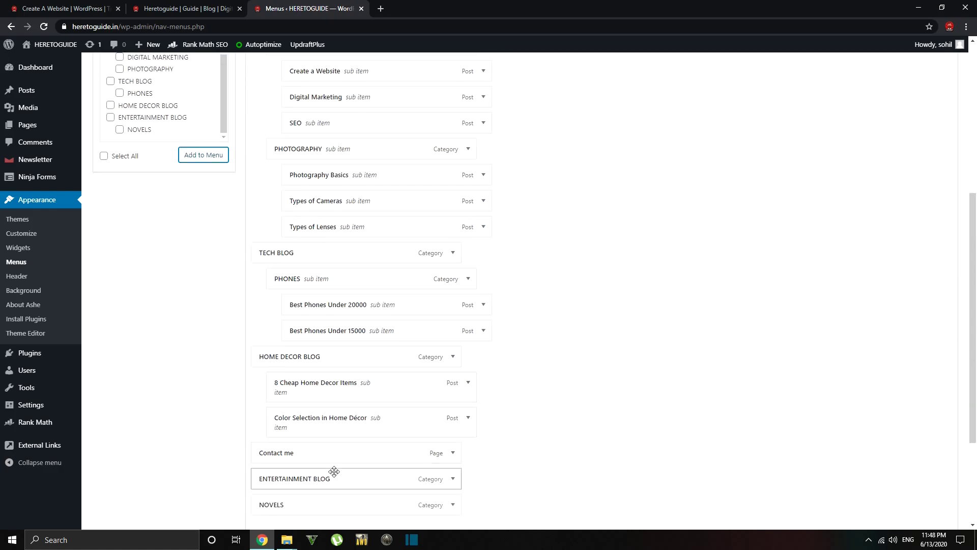
{"action": "scroll", "coordinate": [349, 367], "scroll_direction": "down", "scroll_amount": 2}
{"action": "scroll", "coordinate": [205, 347], "scroll_direction": "up", "scroll_amount": 7}
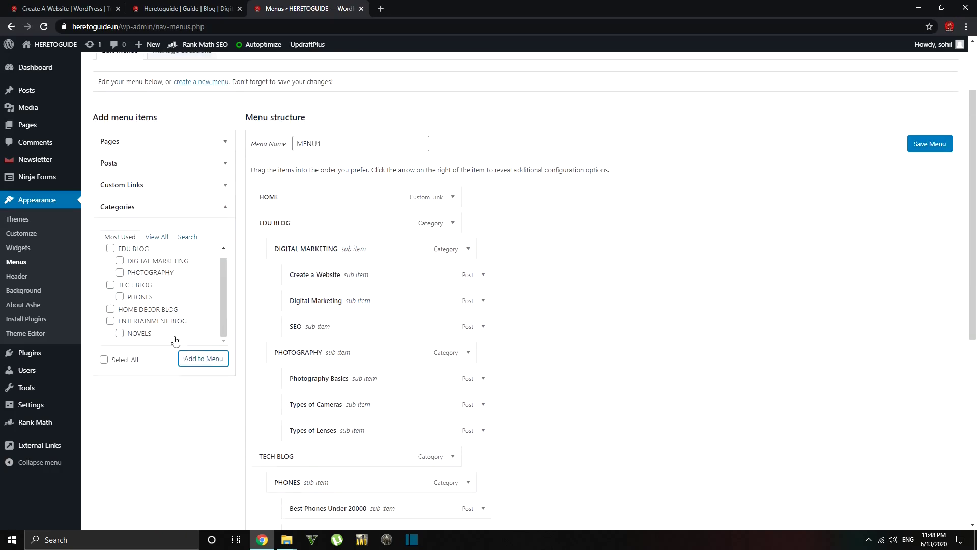
Add the NOVELS post to MENU1 as a menu item
{"action": "left_click", "coordinate": [127, 161]}
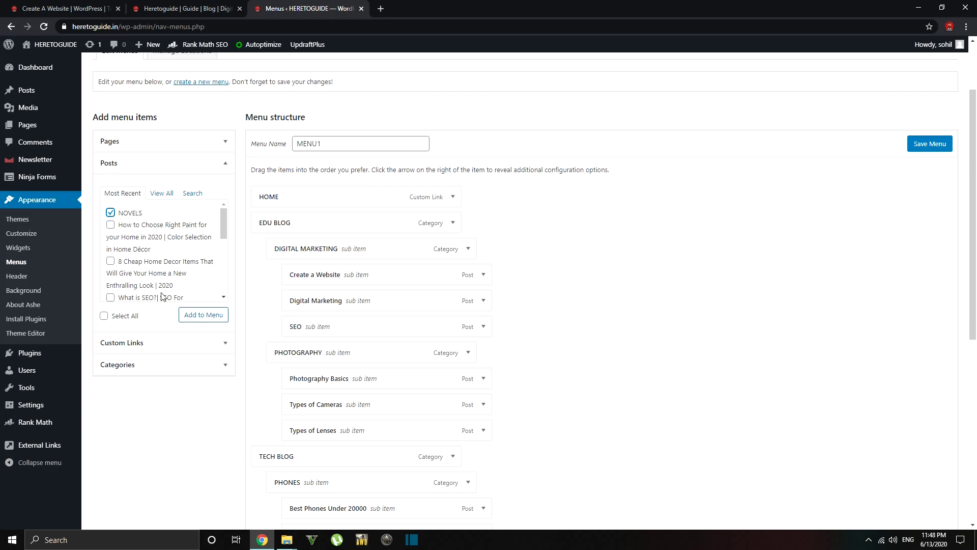
{"action": "left_click", "coordinate": [203, 316]}
{"action": "scroll", "coordinate": [201, 315], "scroll_direction": "down", "scroll_amount": 7}
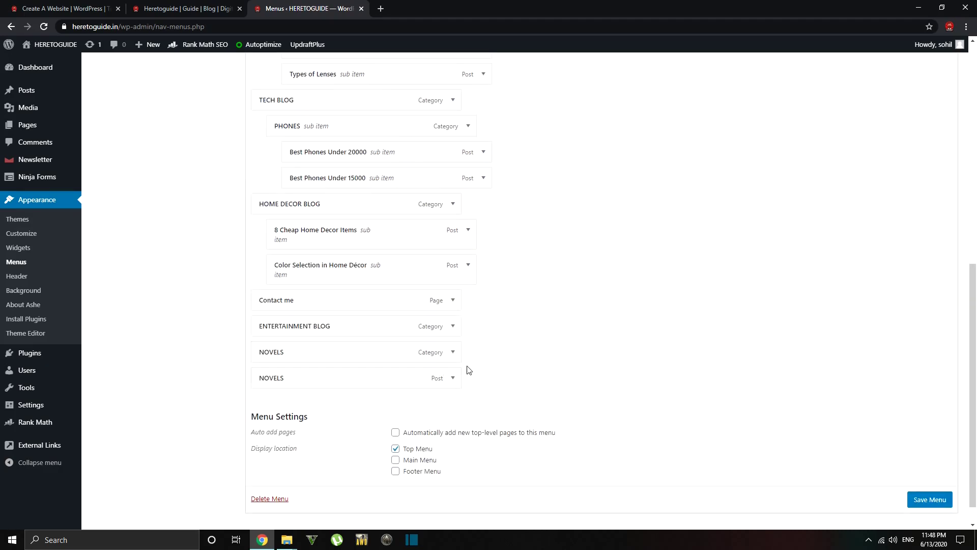
{"action": "scroll", "coordinate": [387, 361], "scroll_direction": "up", "scroll_amount": 3}
{"action": "mouse_move", "coordinate": [72, 422]}
{"action": "scroll", "coordinate": [190, 331], "scroll_direction": "up", "scroll_amount": 7}
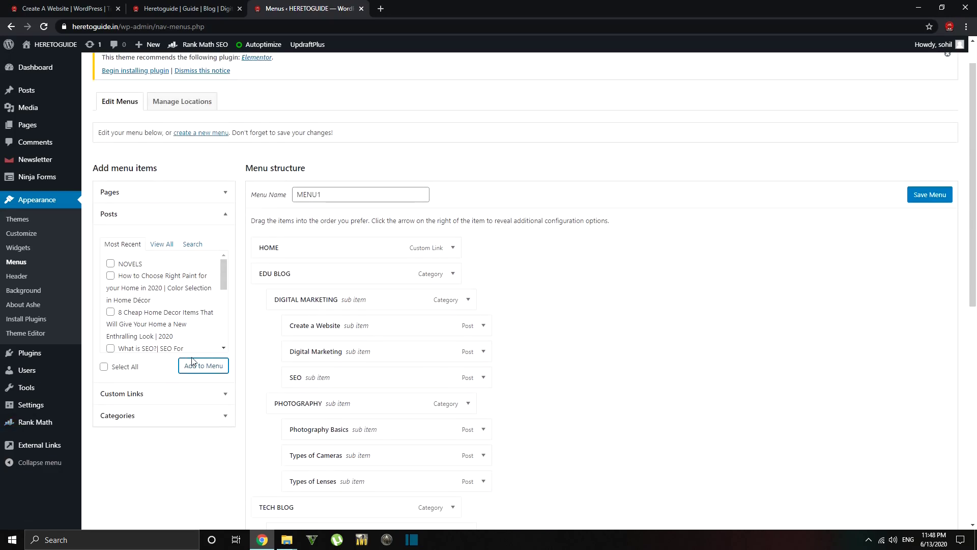
Nest the NOVELS category under ENTERTAINMENT BLOG and the NOVELS post under that category, and save MENU1
{"action": "scroll", "coordinate": [190, 392], "scroll_direction": "down", "scroll_amount": 6}
{"action": "scroll", "coordinate": [193, 394], "scroll_direction": "down", "scroll_amount": 5}
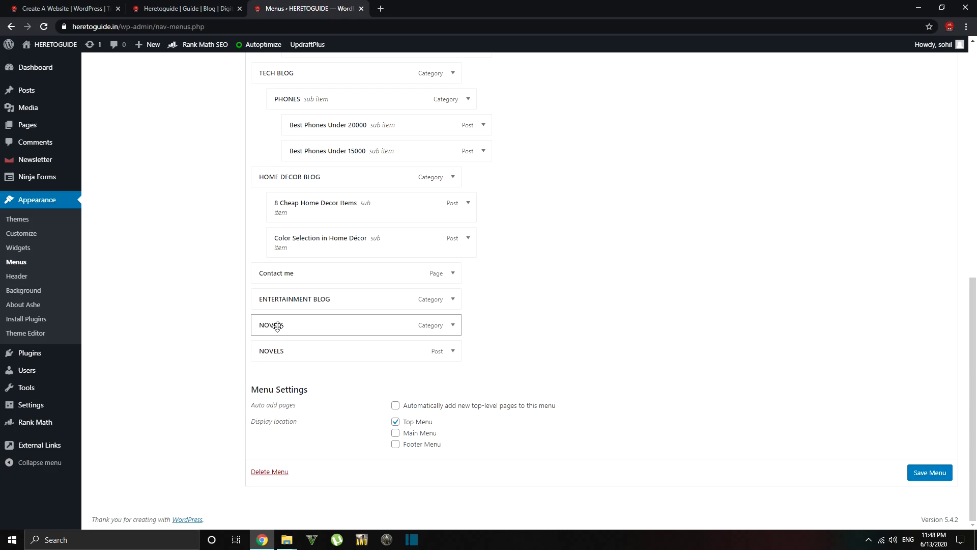
{"action": "left_click_drag", "start_coordinate": [278, 326], "coordinate": [295, 350]}
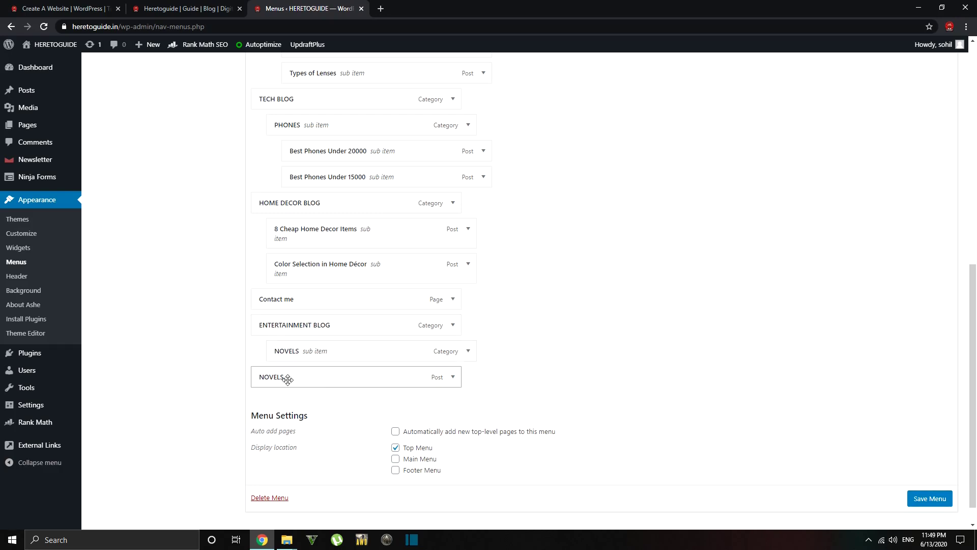
{"action": "left_click_drag", "start_coordinate": [287, 379], "coordinate": [321, 380]}
{"action": "scroll", "coordinate": [825, 232], "scroll_direction": "up", "scroll_amount": 9}
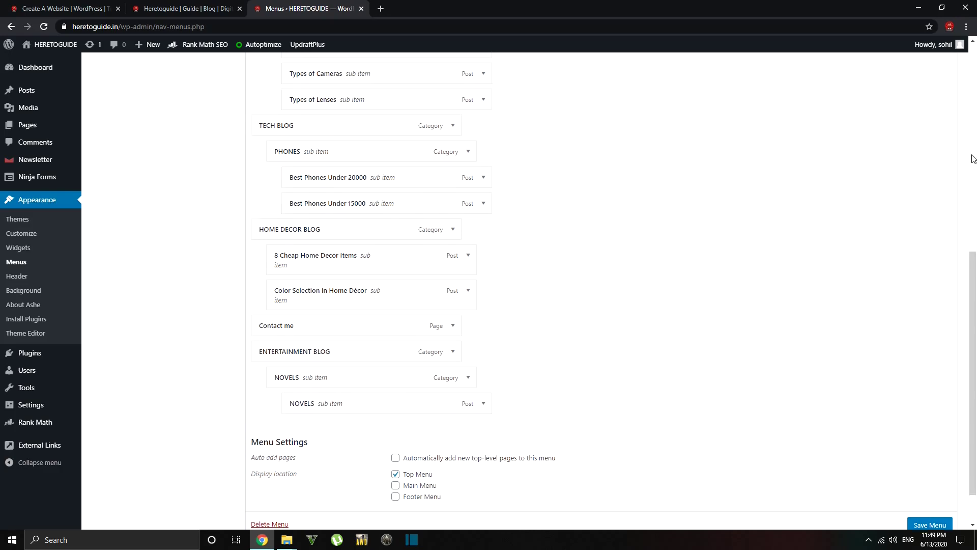
{"action": "left_click", "coordinate": [935, 238]}
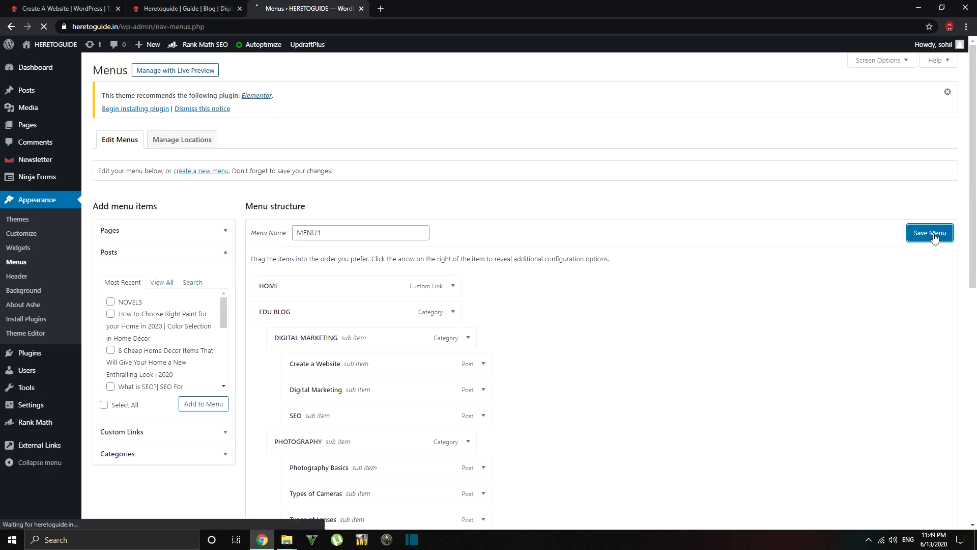
Reload the site's homepage and check the ENTERTAINMENT BLOG entry and its submenu in the top menu
{"action": "left_click", "coordinate": [177, 6]}
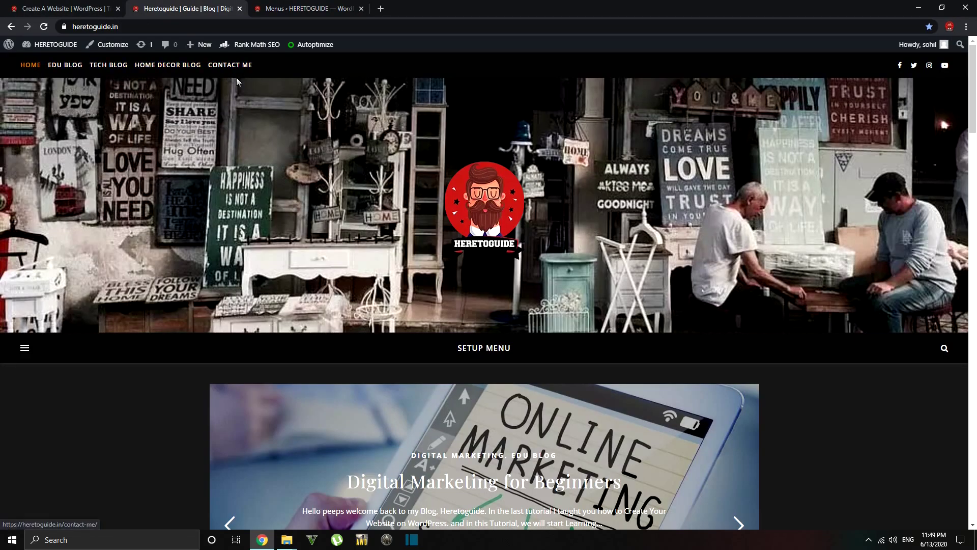
{"action": "left_click", "coordinate": [44, 28]}
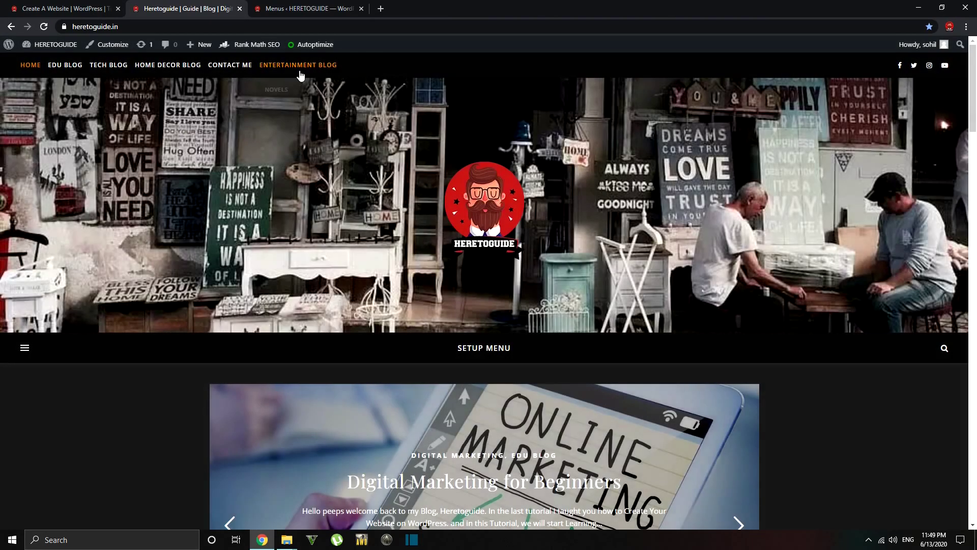
{"action": "mouse_move", "coordinate": [303, 71]}
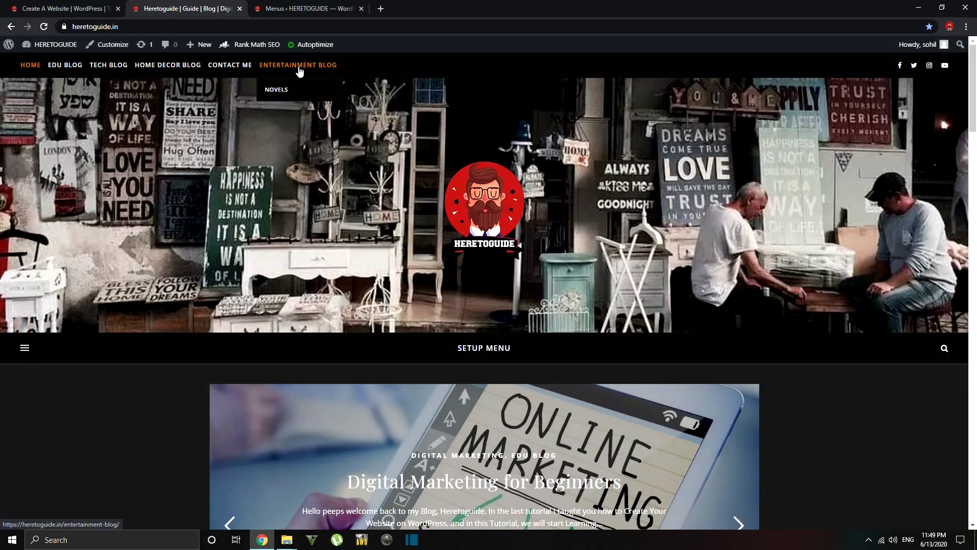
{"action": "mouse_move", "coordinate": [284, 90]}
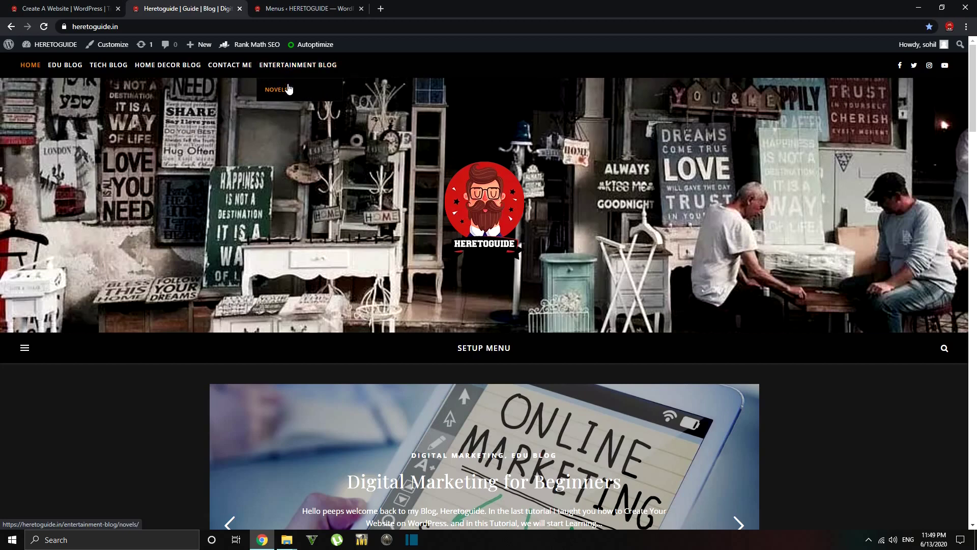
{"action": "left_click", "coordinate": [29, 4]}
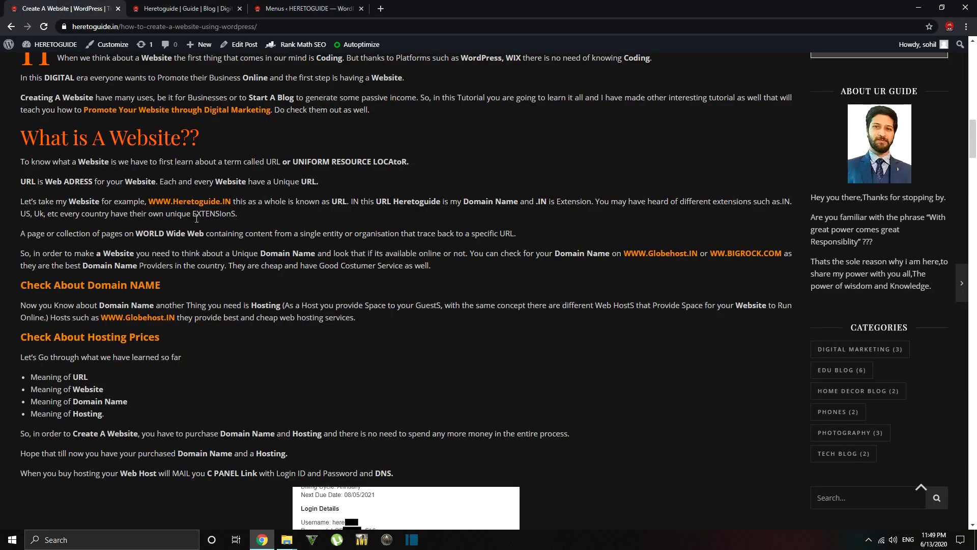
{"action": "scroll", "coordinate": [499, 290], "scroll_direction": "up", "scroll_amount": 1}
{"action": "left_click", "coordinate": [182, 8]}
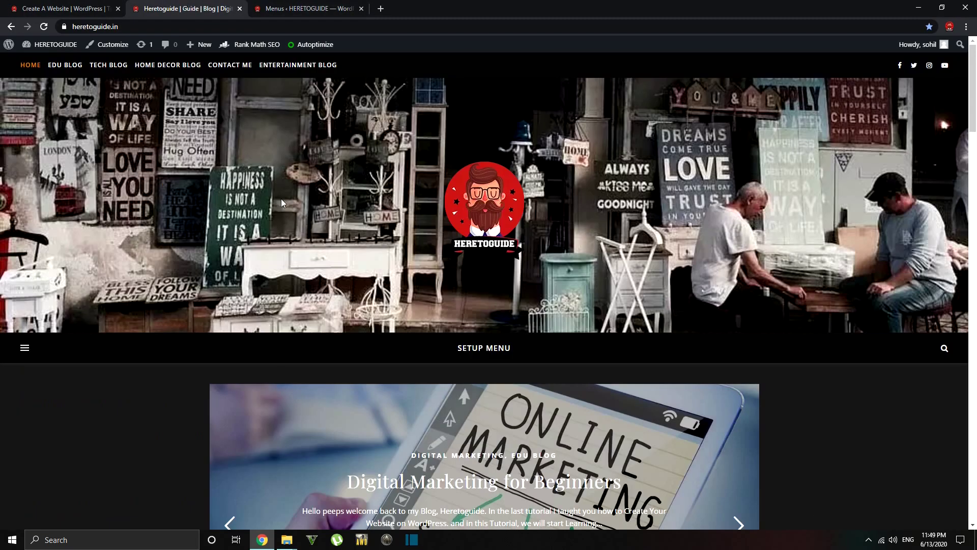
Add the About us page to MENU1 as a top-level item and save the menu
{"action": "left_click", "coordinate": [306, 9]}
{"action": "scroll", "coordinate": [159, 293], "scroll_direction": "down", "scroll_amount": 2}
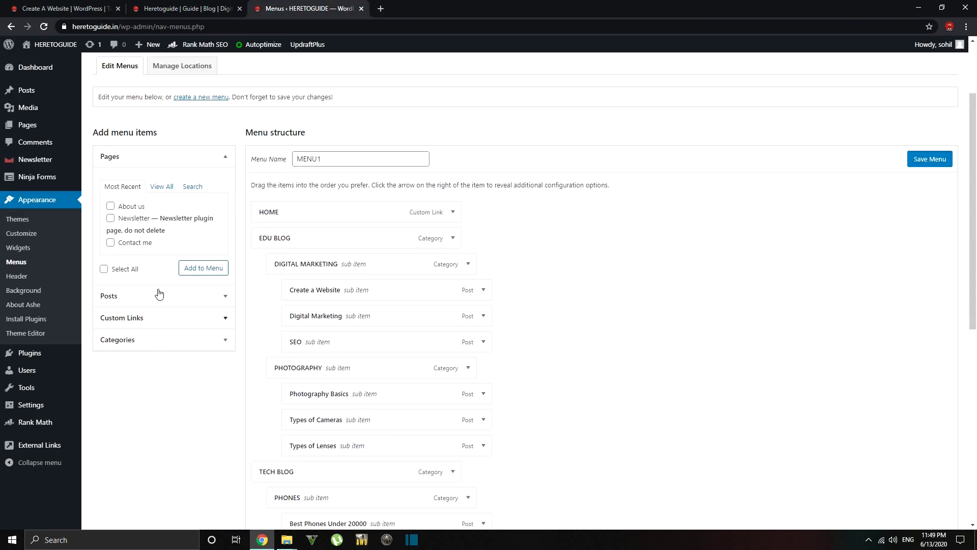
{"action": "left_click", "coordinate": [111, 206]}
{"action": "left_click", "coordinate": [204, 270]}
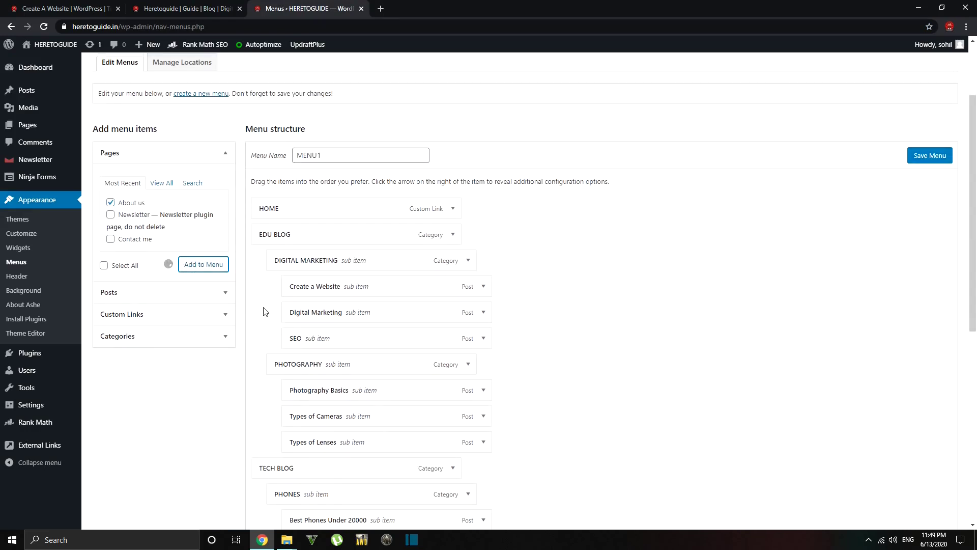
{"action": "scroll", "coordinate": [277, 332], "scroll_direction": "down", "scroll_amount": 4}
{"action": "scroll", "coordinate": [727, 395], "scroll_direction": "up", "scroll_amount": 6}
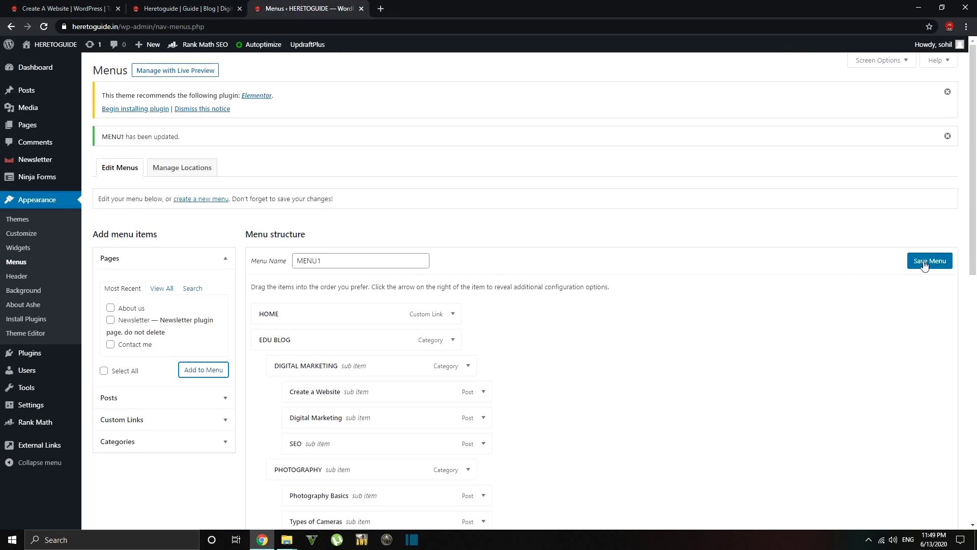
{"action": "scroll", "coordinate": [676, 414], "scroll_direction": "down", "scroll_amount": 10}
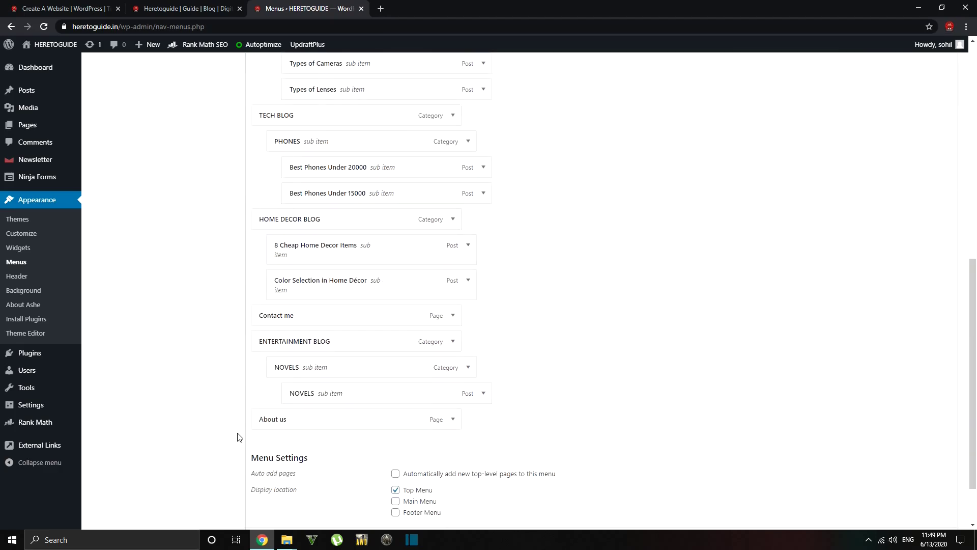
{"action": "scroll", "coordinate": [875, 333], "scroll_direction": "up", "scroll_amount": 4}
{"action": "scroll", "coordinate": [875, 332], "scroll_direction": "up", "scroll_amount": 6}
{"action": "left_click", "coordinate": [912, 268]}
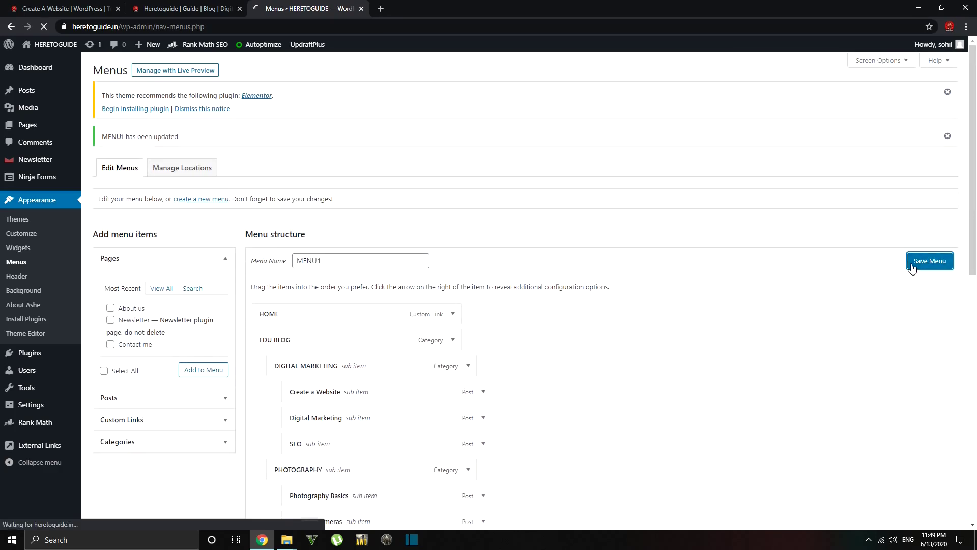
Reload the site's homepage to check the top menu, and open the ENTERTAINMENT BLOG category page from it
{"action": "left_click", "coordinate": [183, 9]}
{"action": "left_click", "coordinate": [44, 27]}
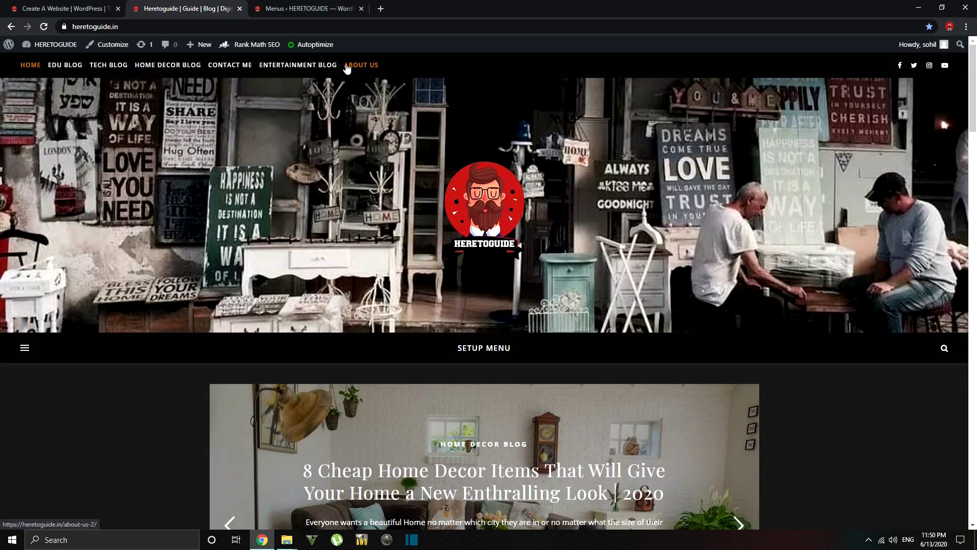
{"action": "left_click", "coordinate": [292, 68]}
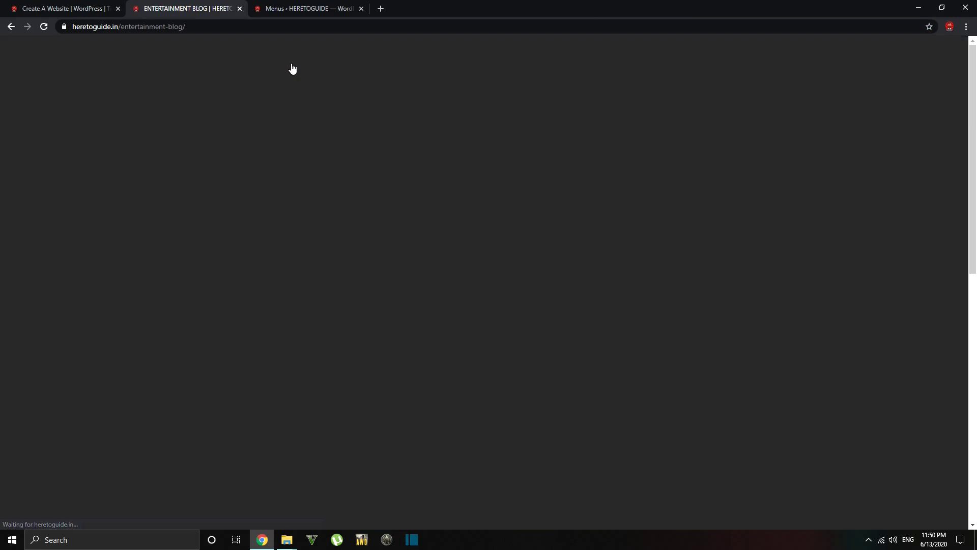